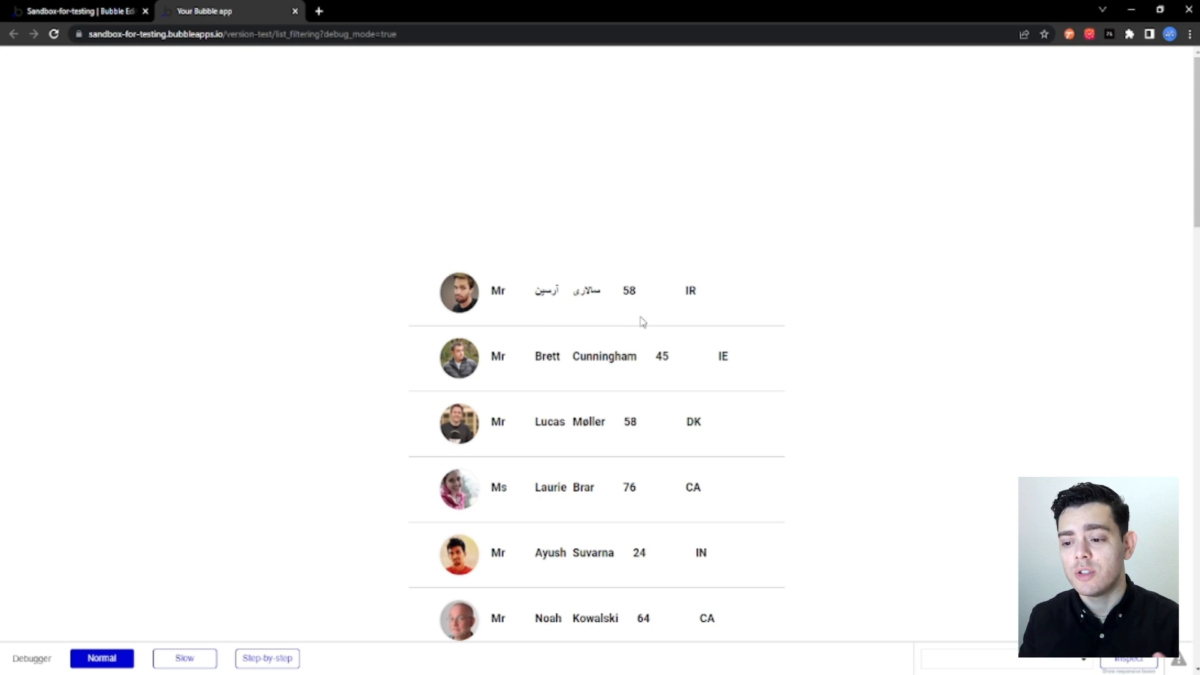
Return from the preview to the page editor and examine the user list repeating group's content type and data source.
{"action": "left_click", "coordinate": [494, 292]}
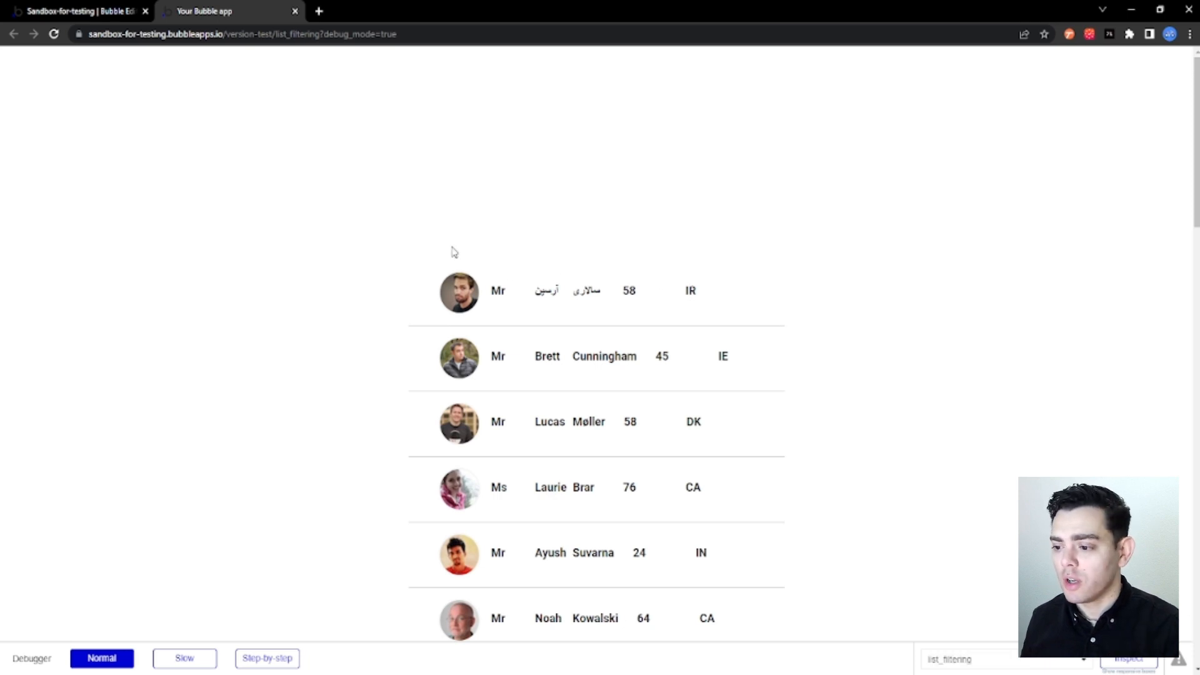
{"action": "left_click", "coordinate": [89, 13]}
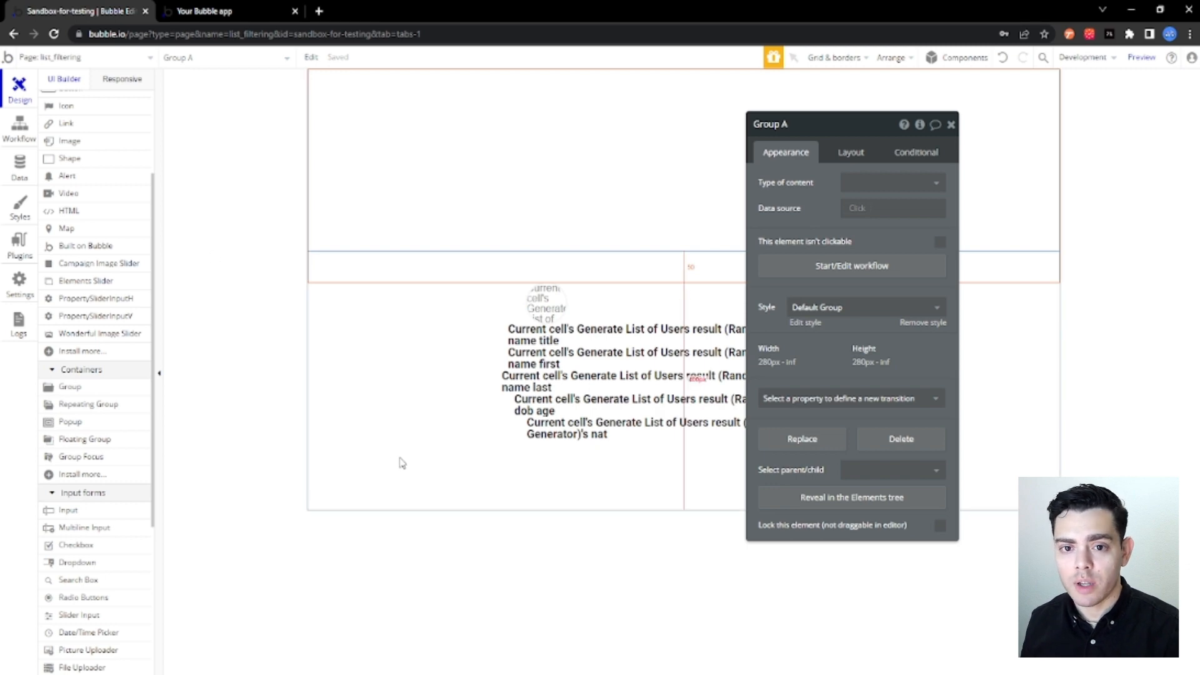
{"action": "left_click", "coordinate": [640, 483]}
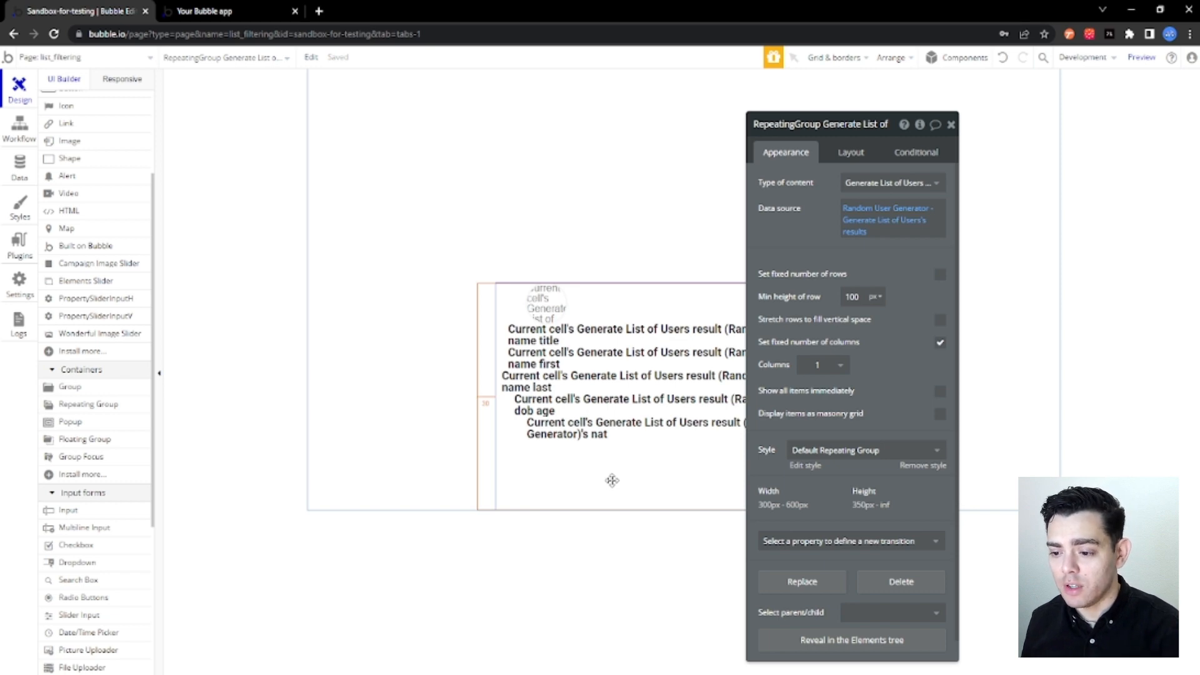
{"action": "left_click", "coordinate": [877, 185]}
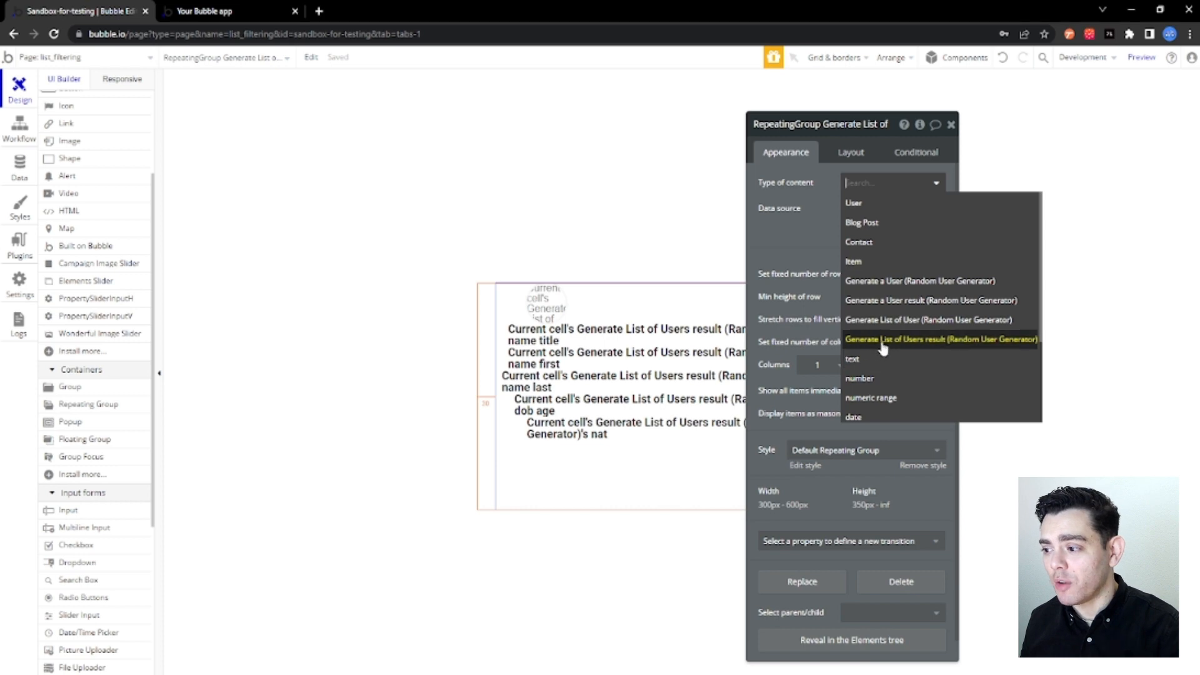
{"action": "left_click", "coordinate": [775, 225]}
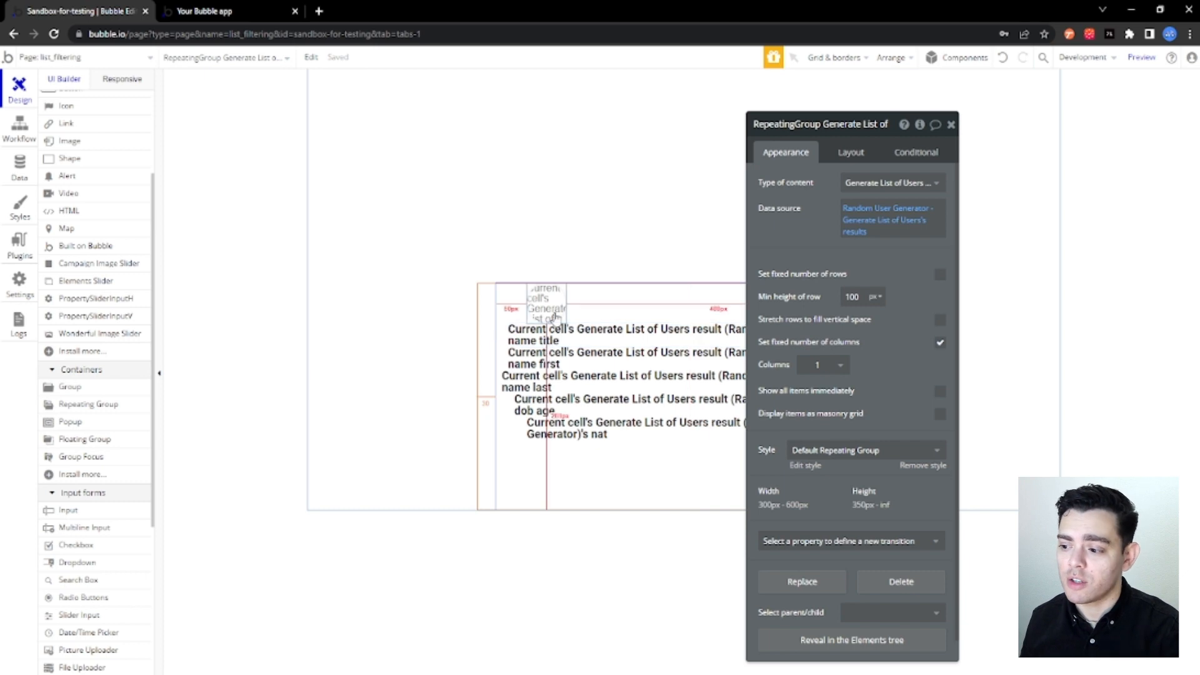
Add a dropdown to the empty group above the user list and align it vertically to the group's bottom.
{"action": "left_click", "coordinate": [443, 328]}
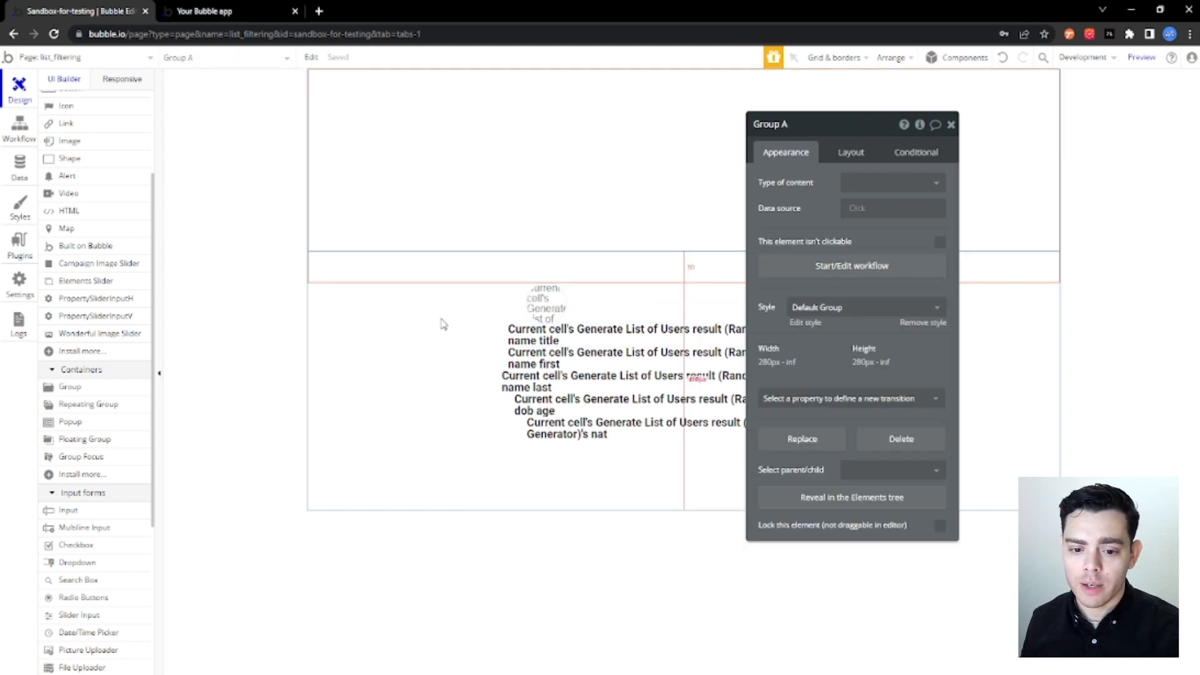
{"action": "left_click", "coordinate": [844, 156]}
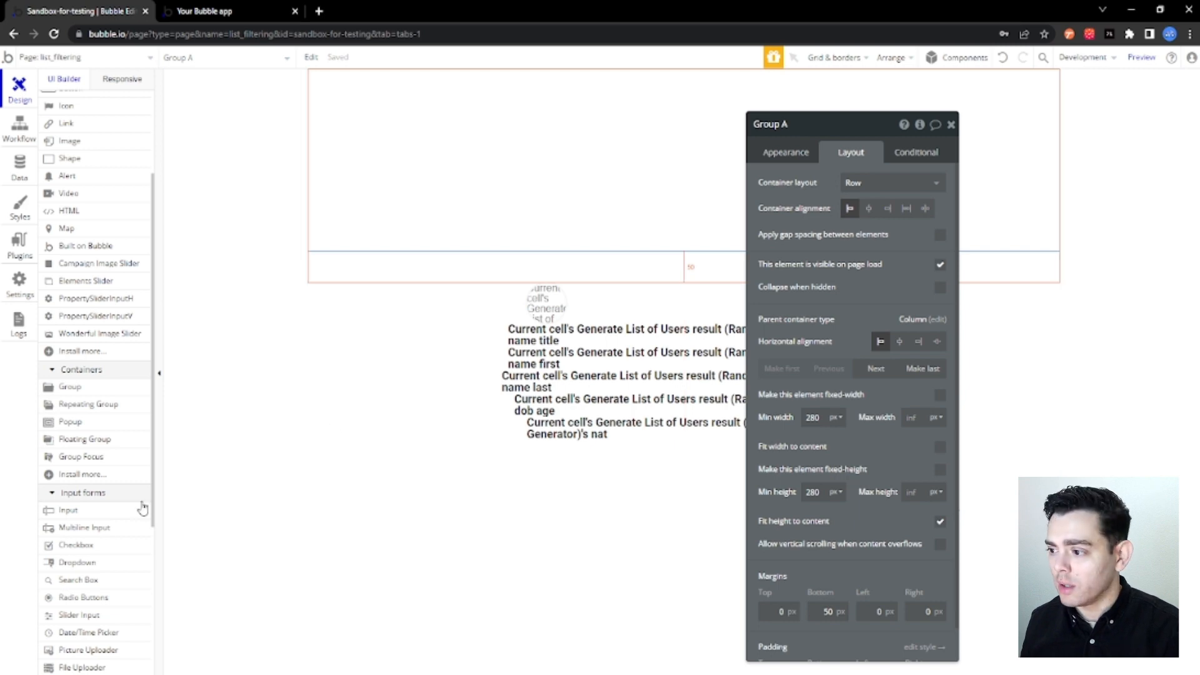
{"action": "left_click", "coordinate": [100, 561]}
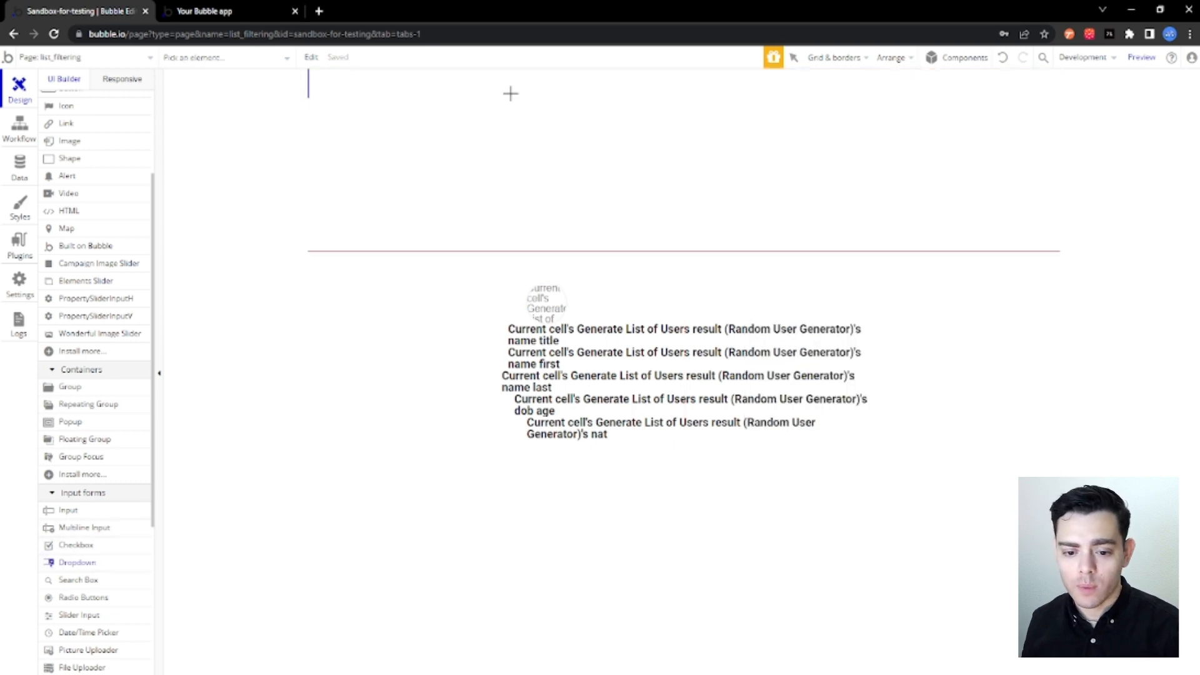
{"action": "left_click", "coordinate": [511, 96]}
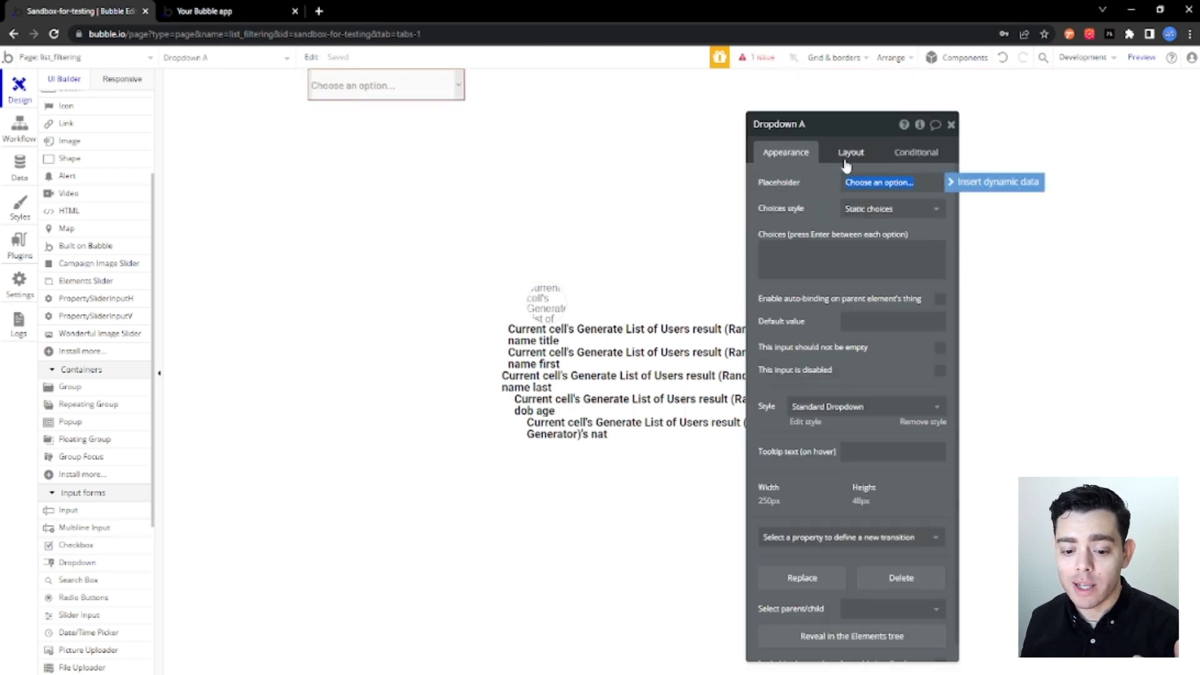
{"action": "left_click", "coordinate": [850, 156]}
{"action": "left_click", "coordinate": [940, 254]}
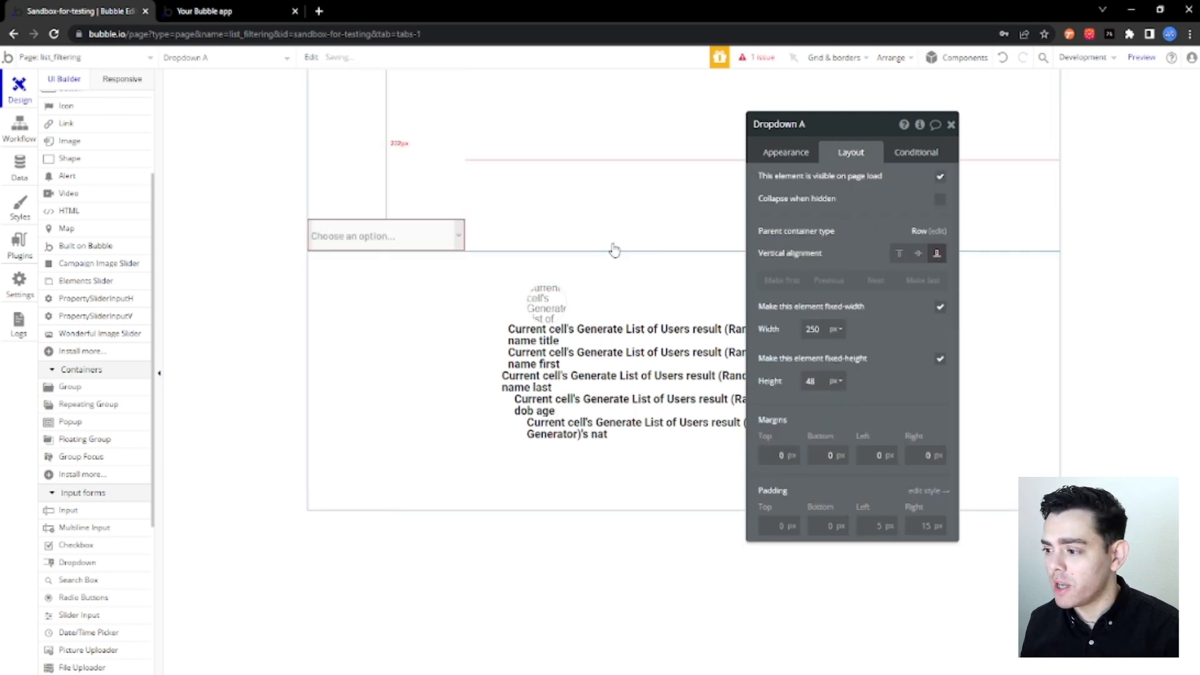
{"action": "left_click", "coordinate": [612, 249]}
Give the dropdown dynamic choices sourced from the external API Random User Generator - Generate List of Users.
{"action": "left_click", "coordinate": [792, 159]}
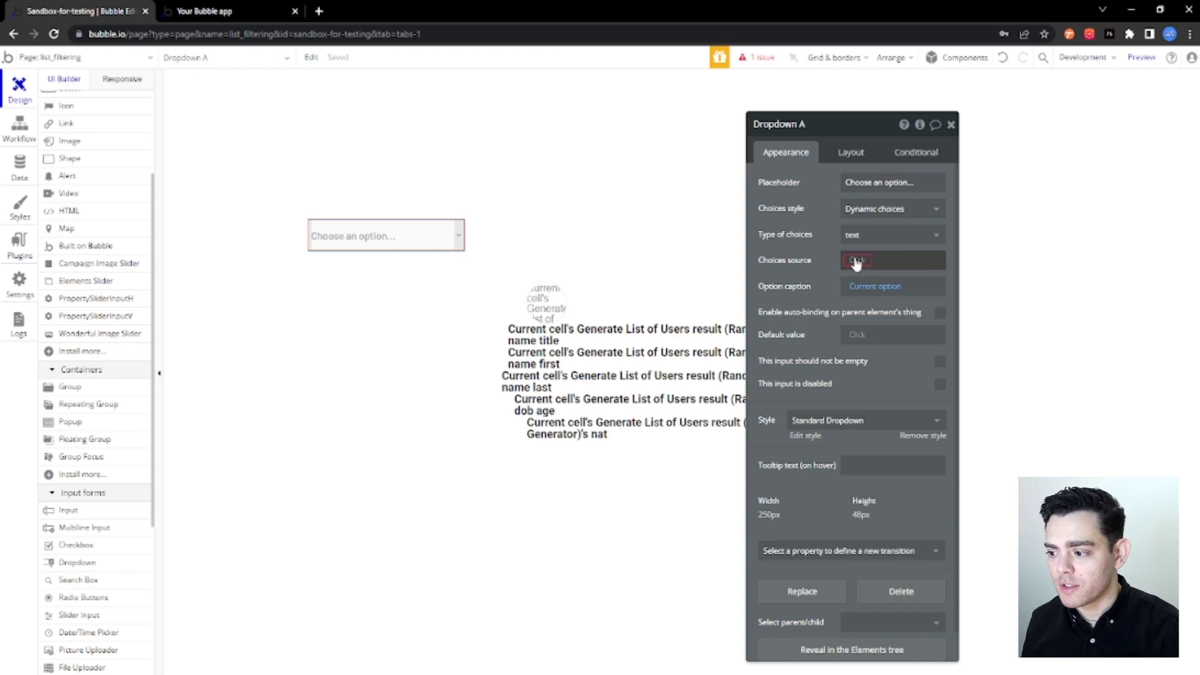
{"action": "left_click", "coordinate": [857, 261]}
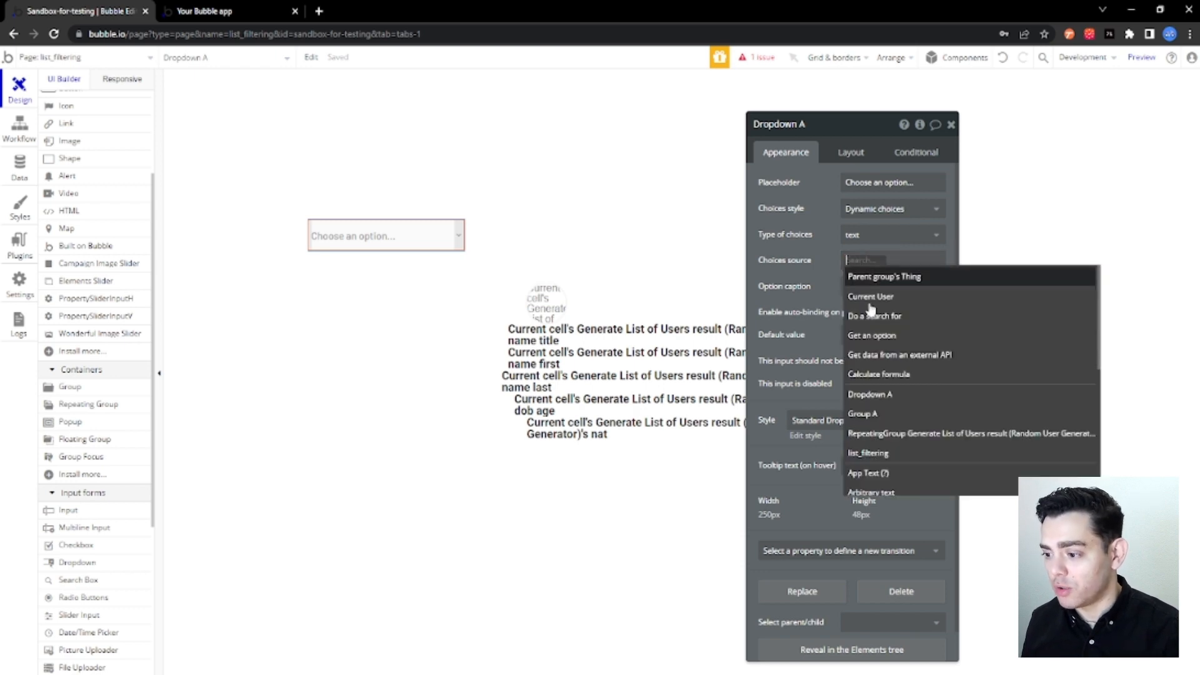
{"action": "left_click", "coordinate": [933, 366]}
{"action": "left_click", "coordinate": [655, 154]}
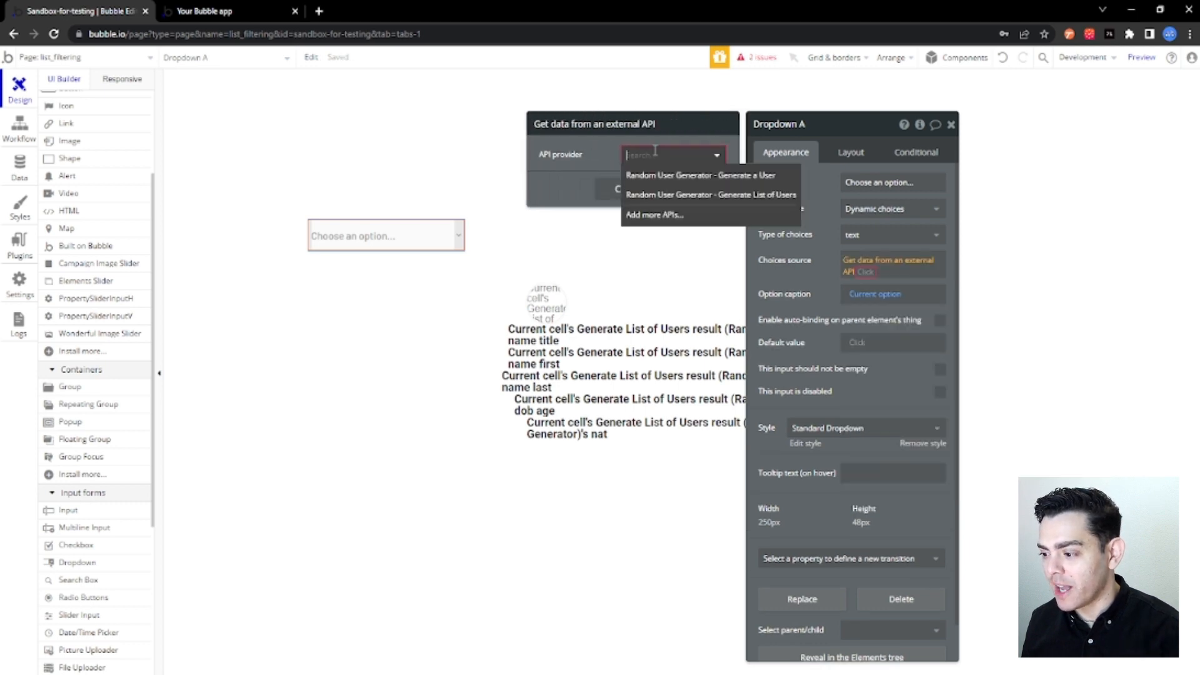
{"action": "left_click", "coordinate": [663, 196]}
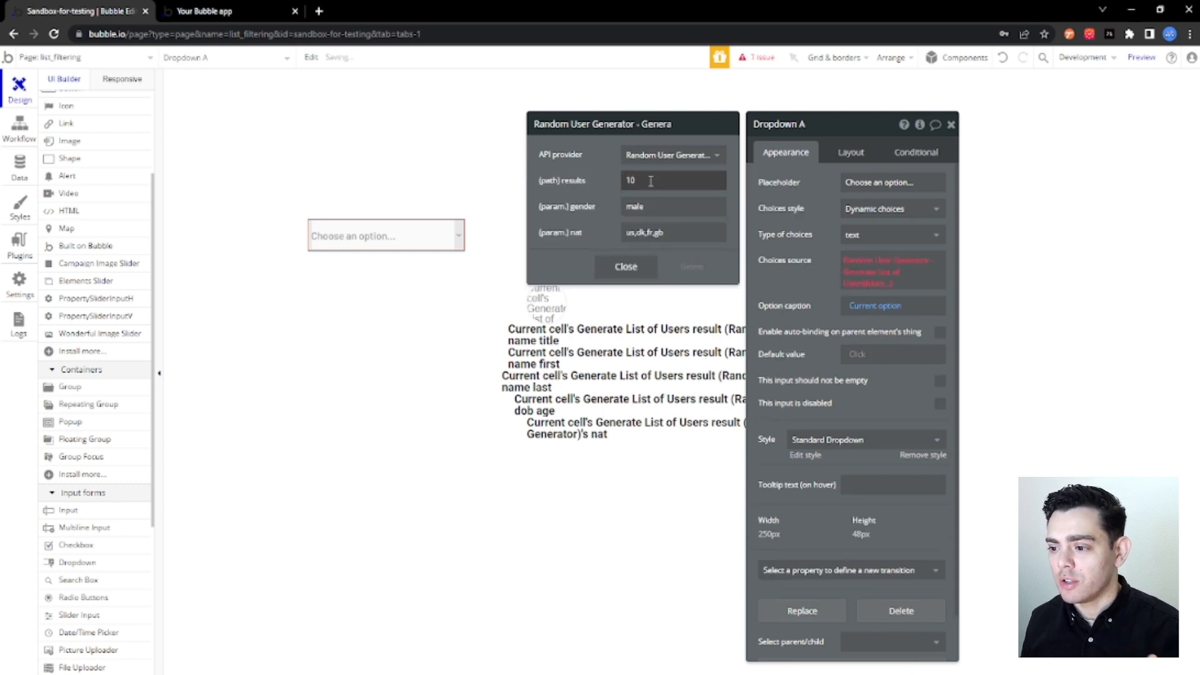
Set the API call's results parameter to 500 and use the call's results as the choices source.
{"action": "double_click", "coordinate": [650, 181]}
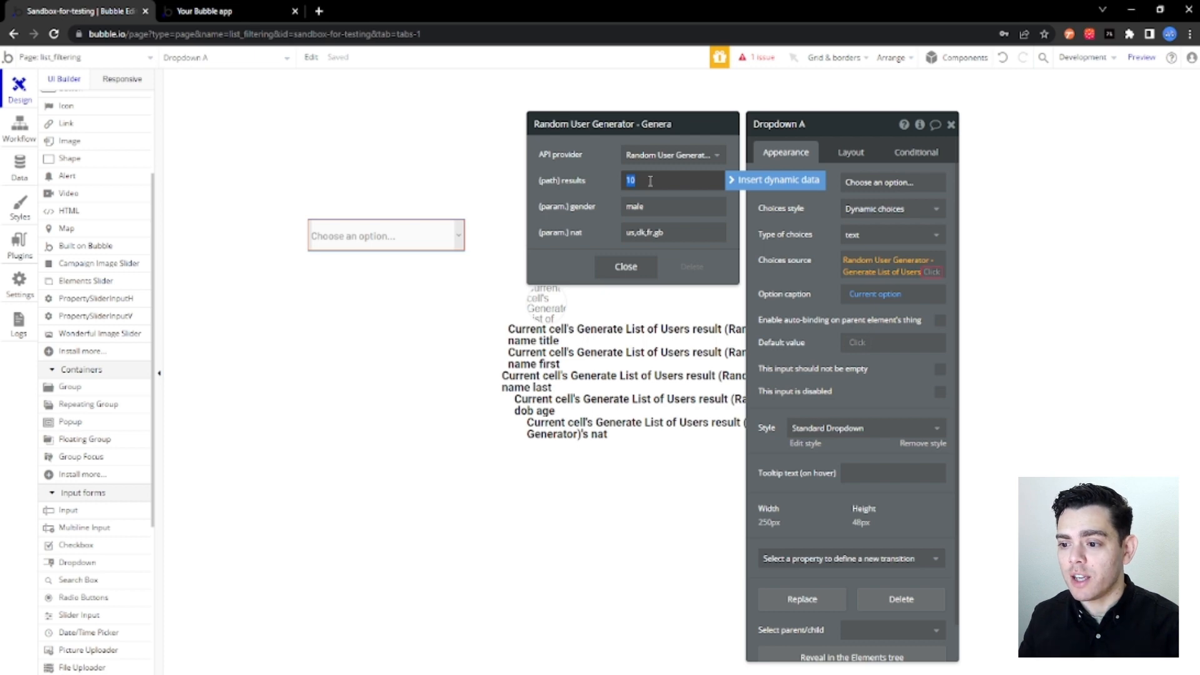
{"action": "type", "text": "500"}
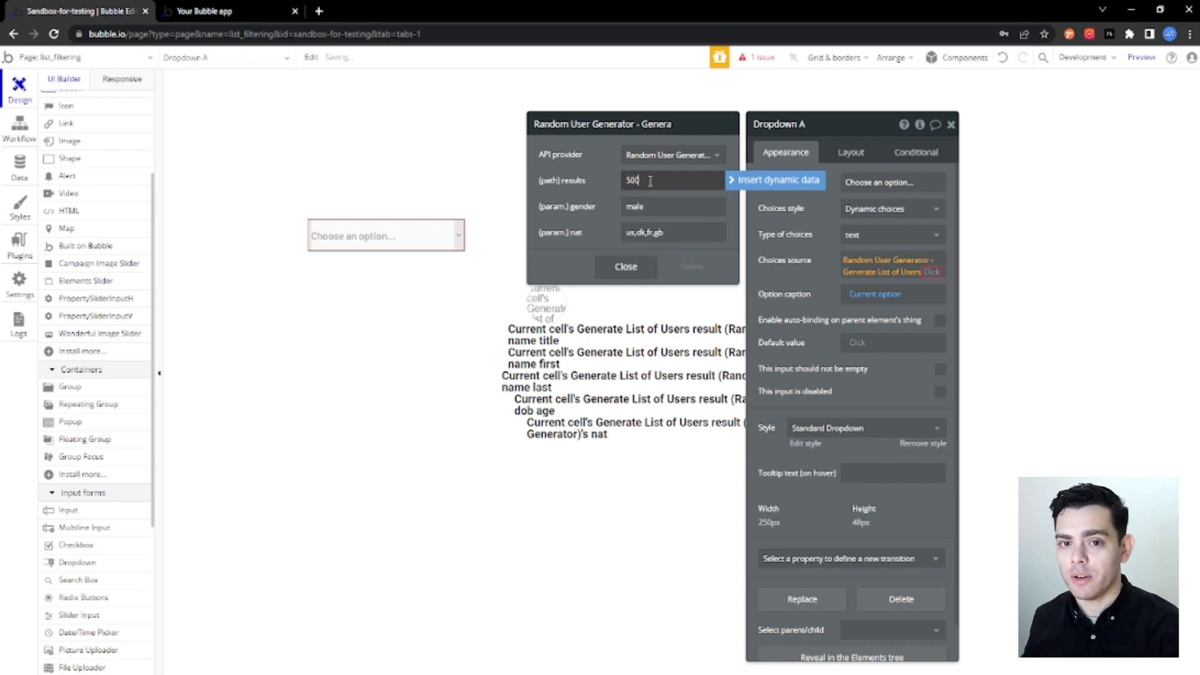
{"action": "left_click", "coordinate": [931, 272]}
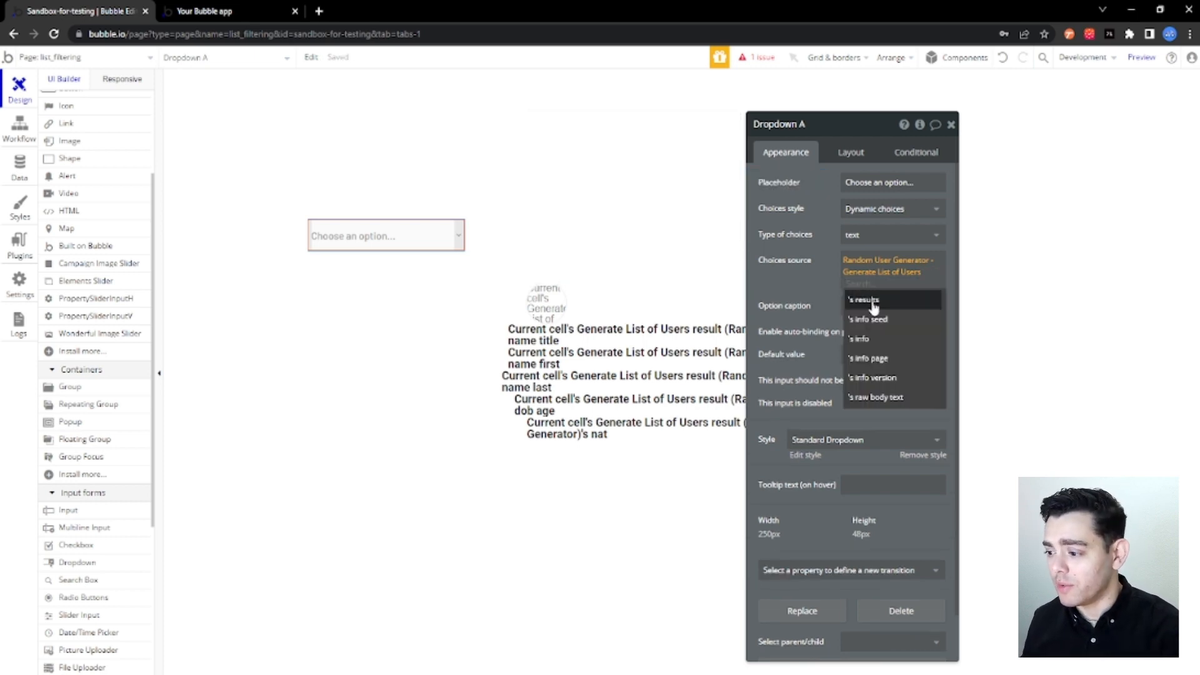
{"action": "left_click", "coordinate": [873, 305]}
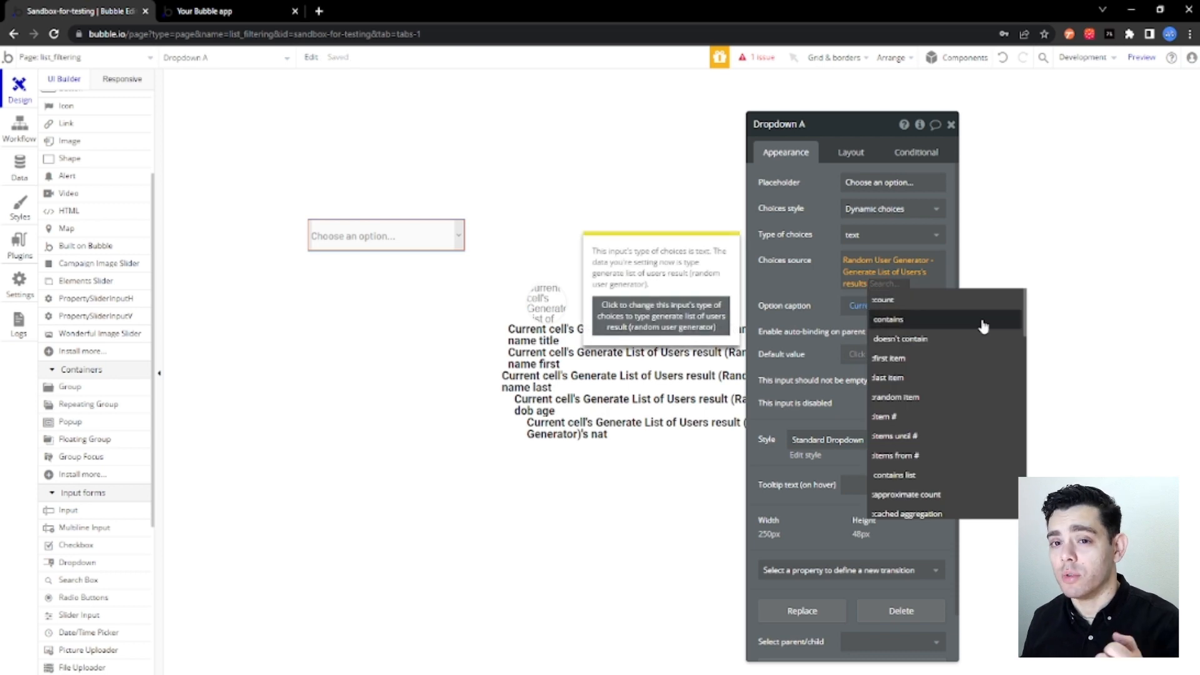
Group the dropdown's choices source by the name title field.
{"action": "type", "text": "gro"}
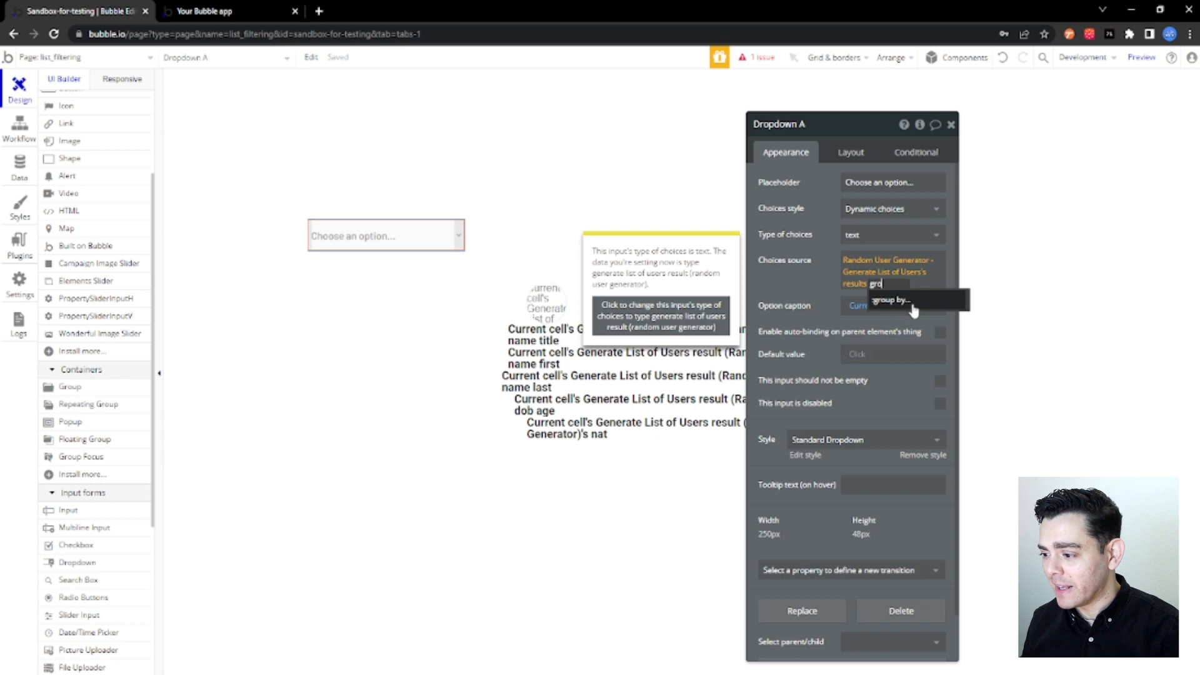
{"action": "left_click", "coordinate": [912, 305]}
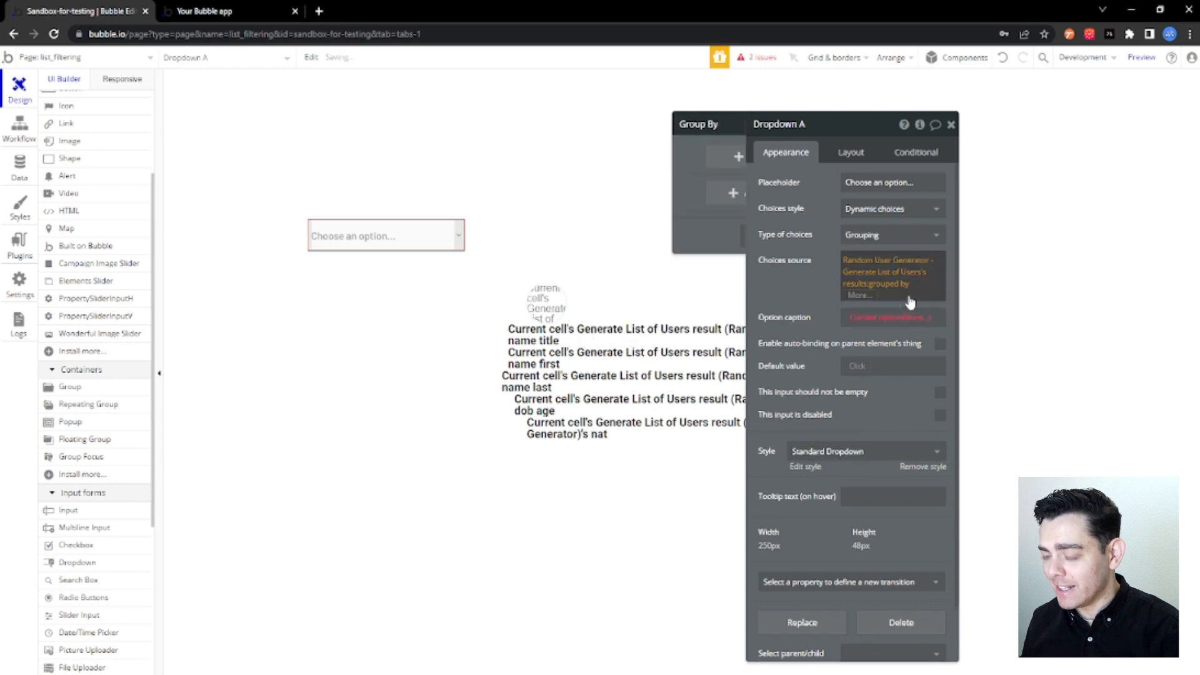
{"action": "left_click", "coordinate": [639, 156]}
{"action": "left_click", "coordinate": [637, 156]}
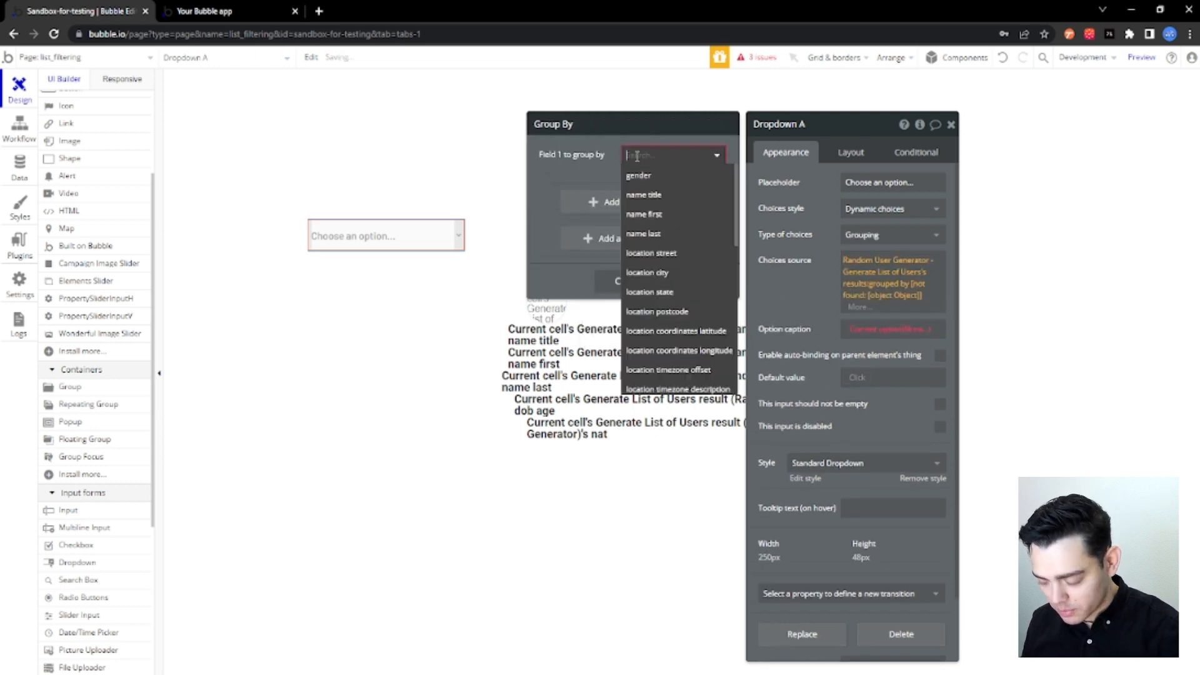
{"action": "left_click", "coordinate": [654, 196]}
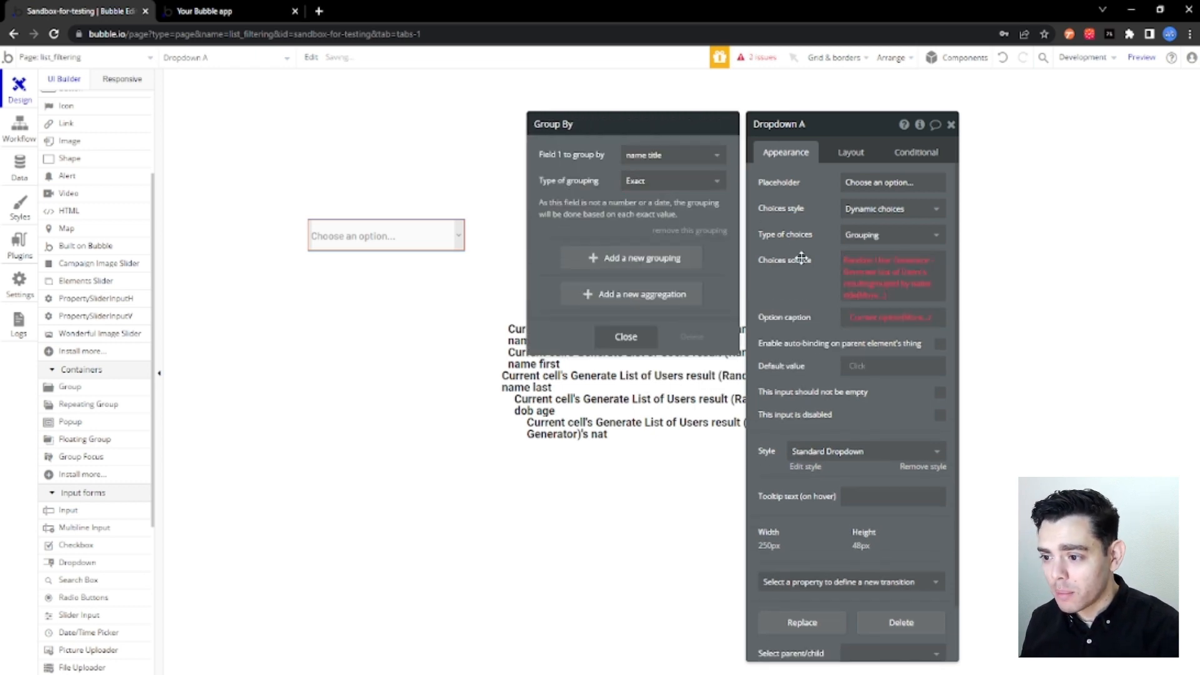
Extract each grouped item's name title for the dropdown choices and set the type of choices to text.
{"action": "left_click", "coordinate": [876, 298]}
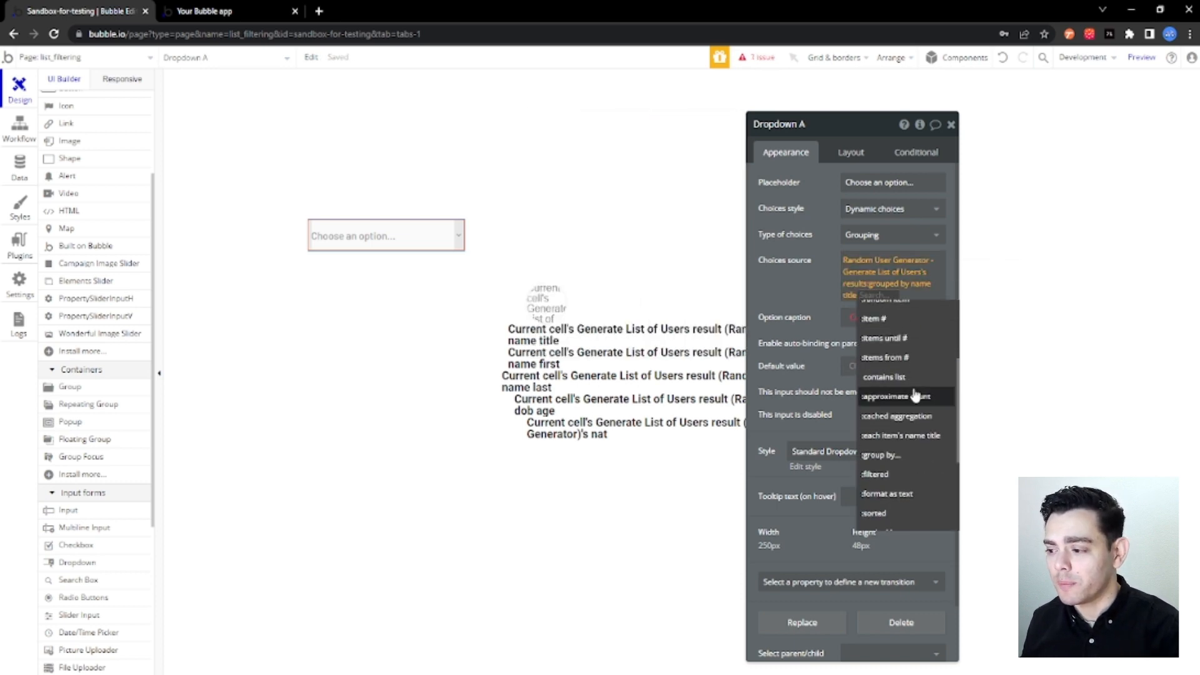
{"action": "left_click", "coordinate": [929, 437]}
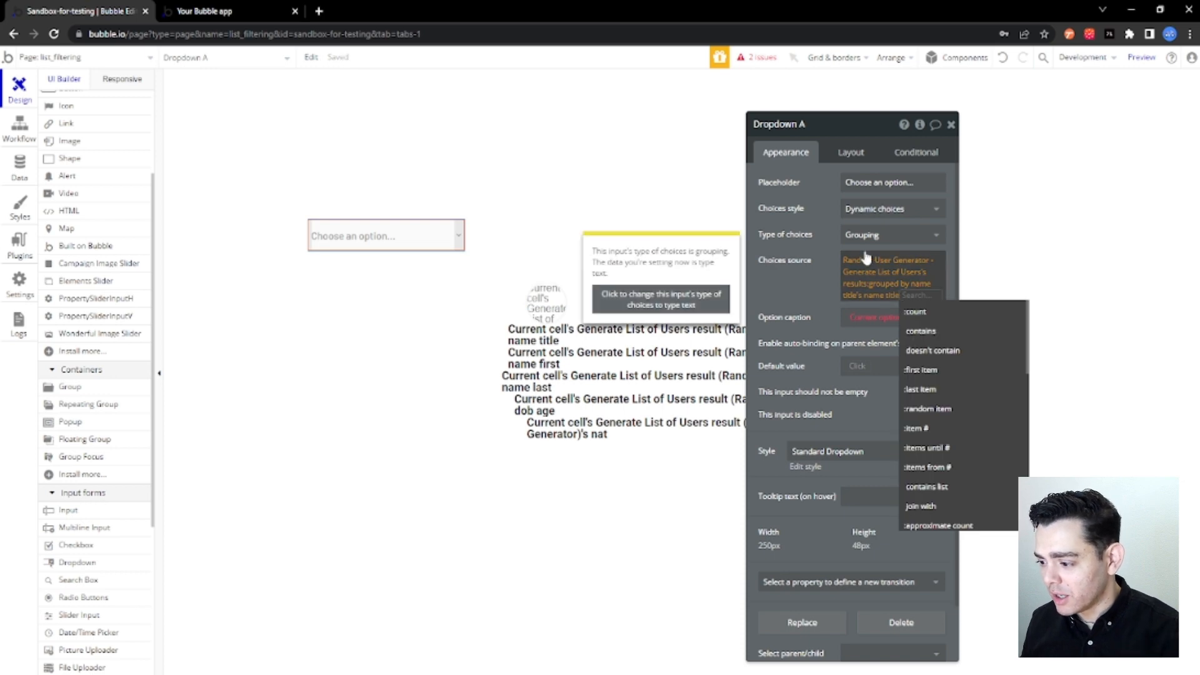
{"action": "left_click", "coordinate": [895, 238]}
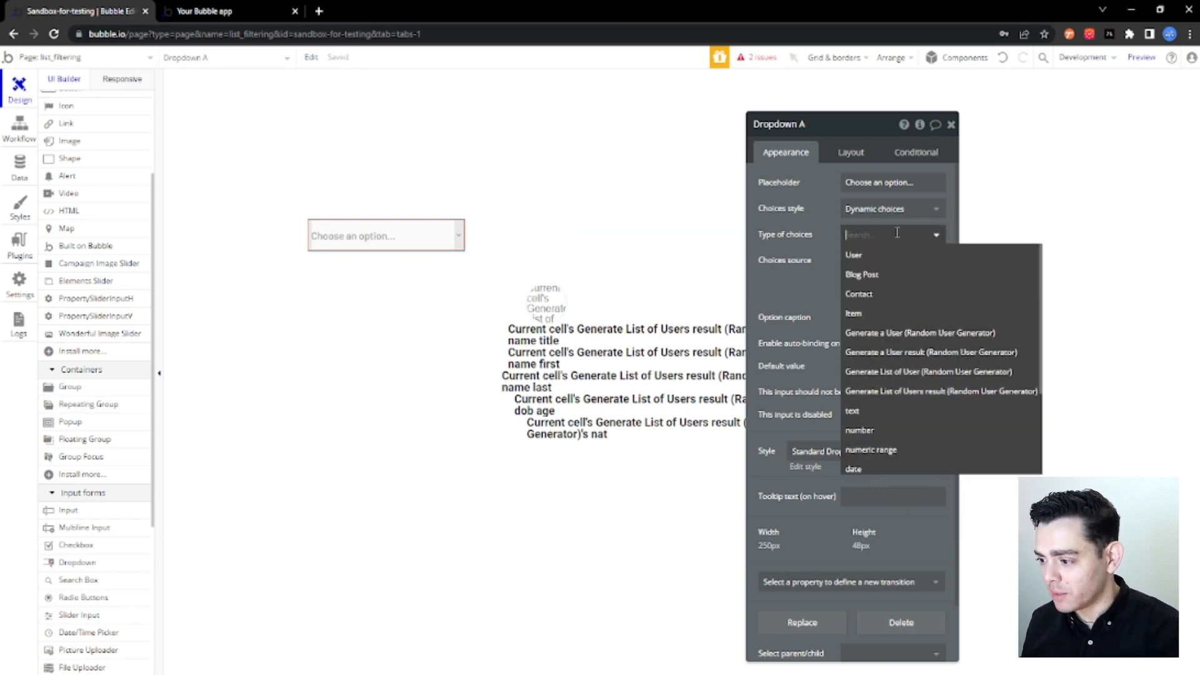
{"action": "left_click", "coordinate": [852, 411]}
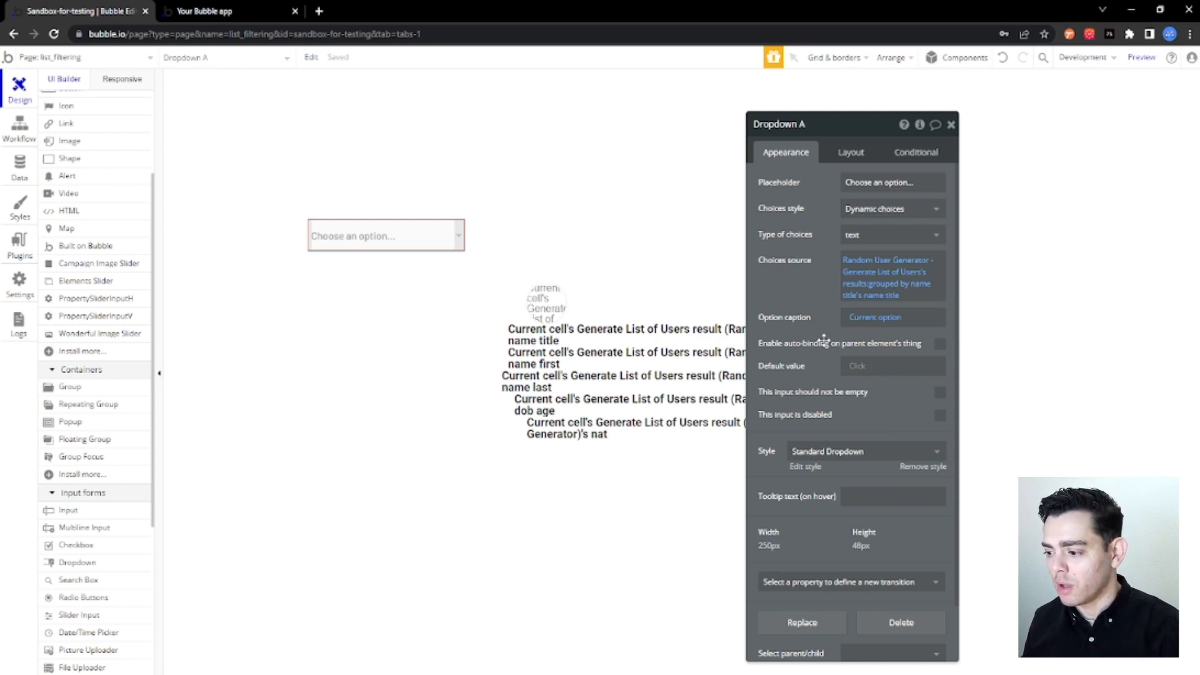
Reload the app preview and try the title dropdown by choosing Ms.
{"action": "left_click", "coordinate": [244, 14]}
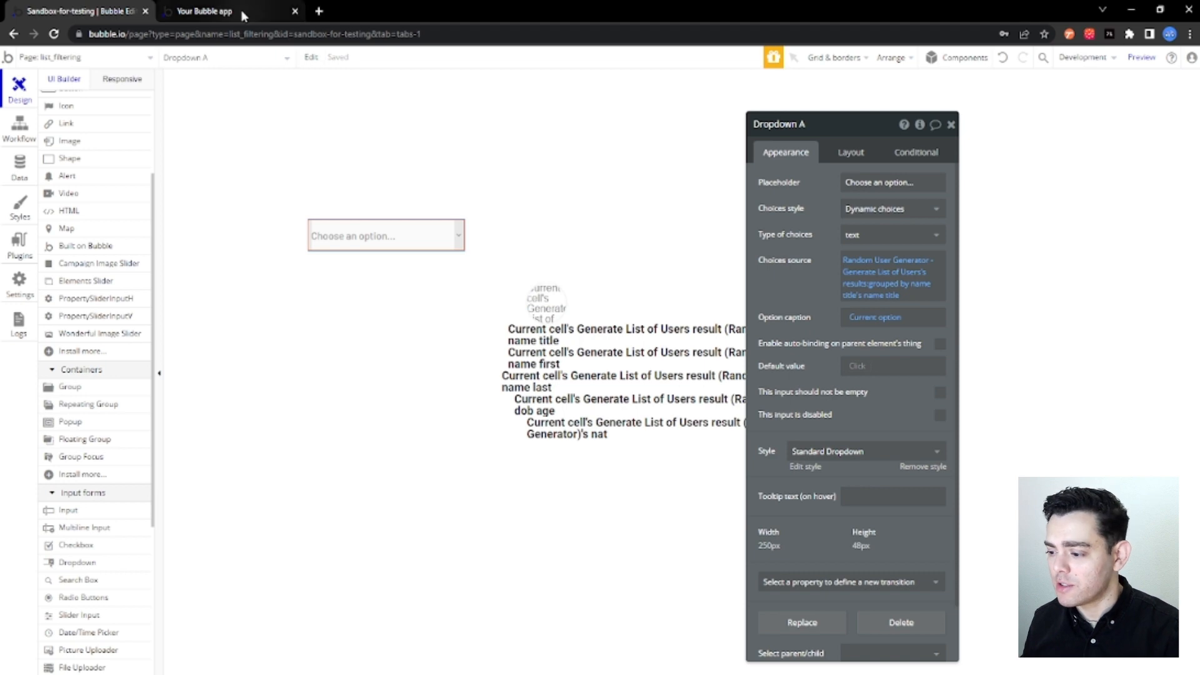
{"action": "left_click", "coordinate": [53, 34]}
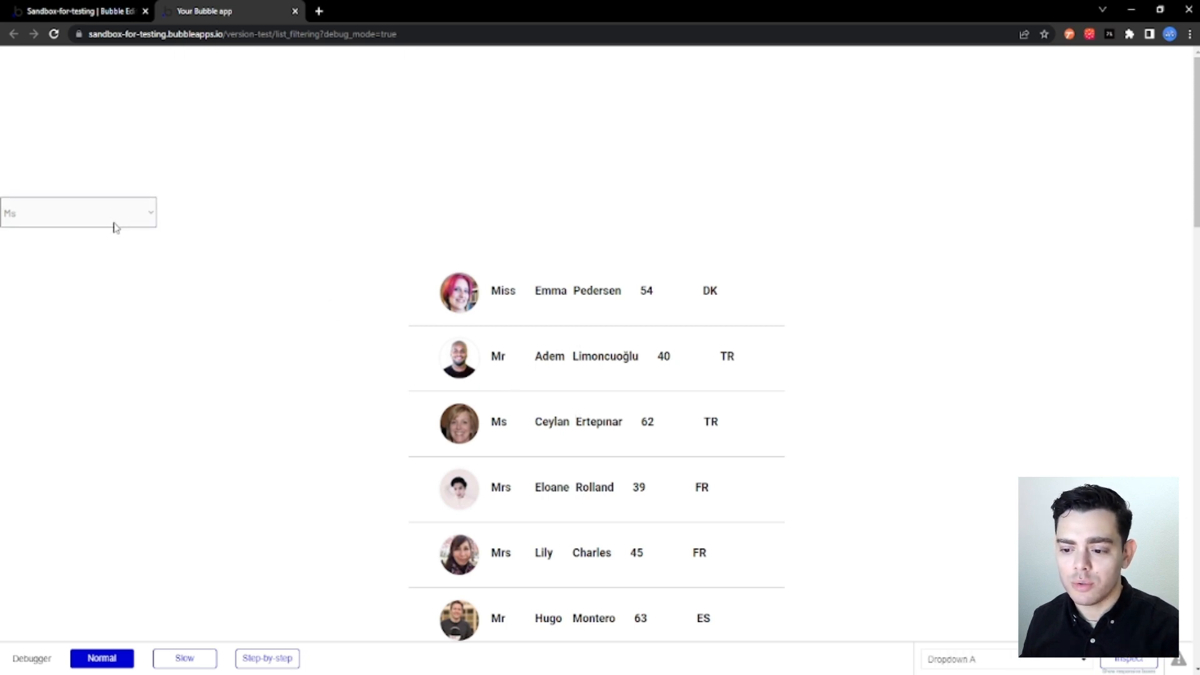
Back in the page editor, add a text input beside the dropdown and align it vertically to the group's bottom.
{"action": "left_click", "coordinate": [114, 12]}
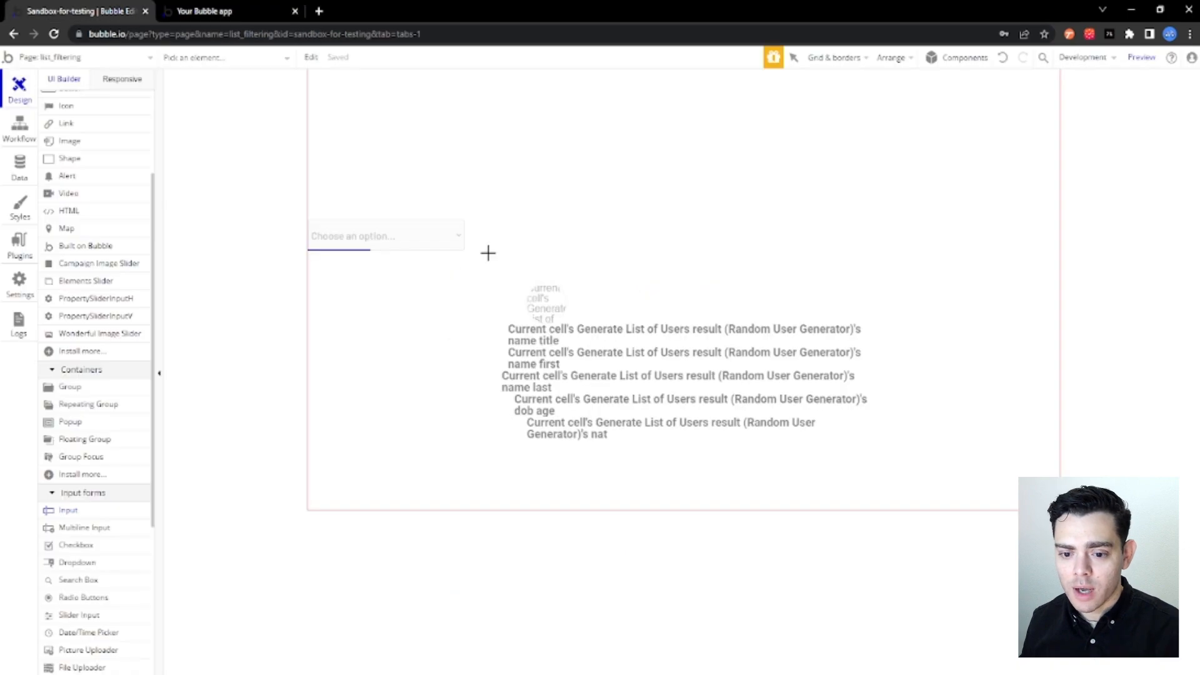
{"action": "left_click", "coordinate": [496, 229]}
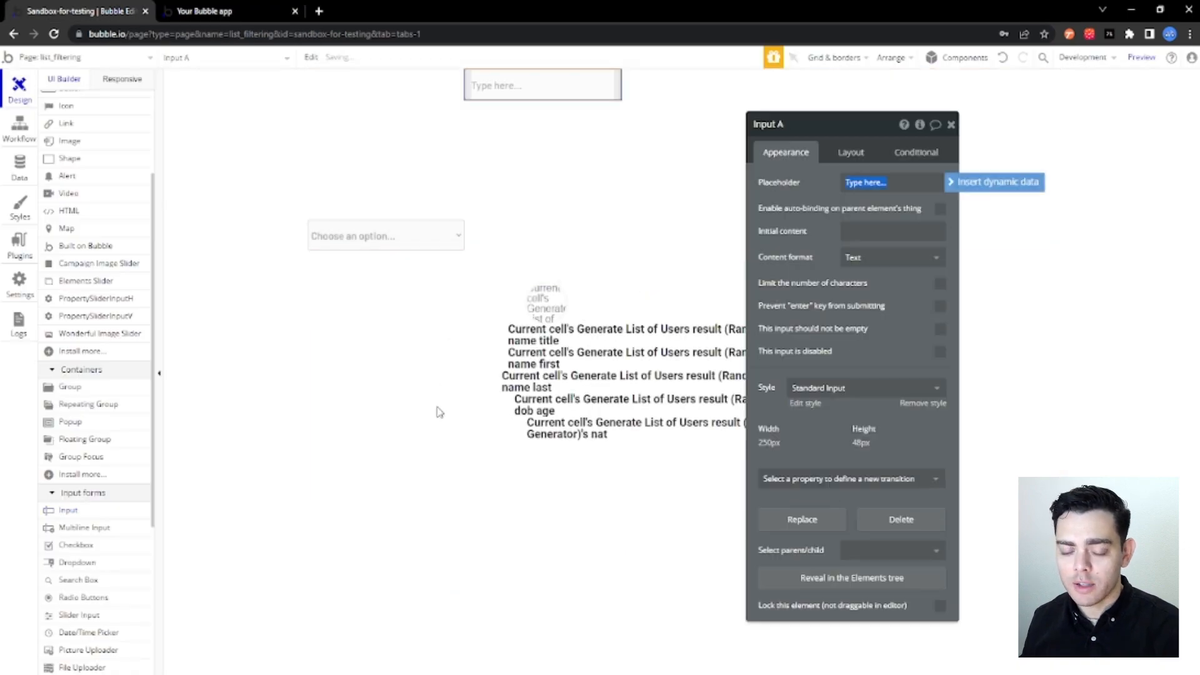
{"action": "left_click", "coordinate": [861, 154]}
{"action": "left_click", "coordinate": [937, 254]}
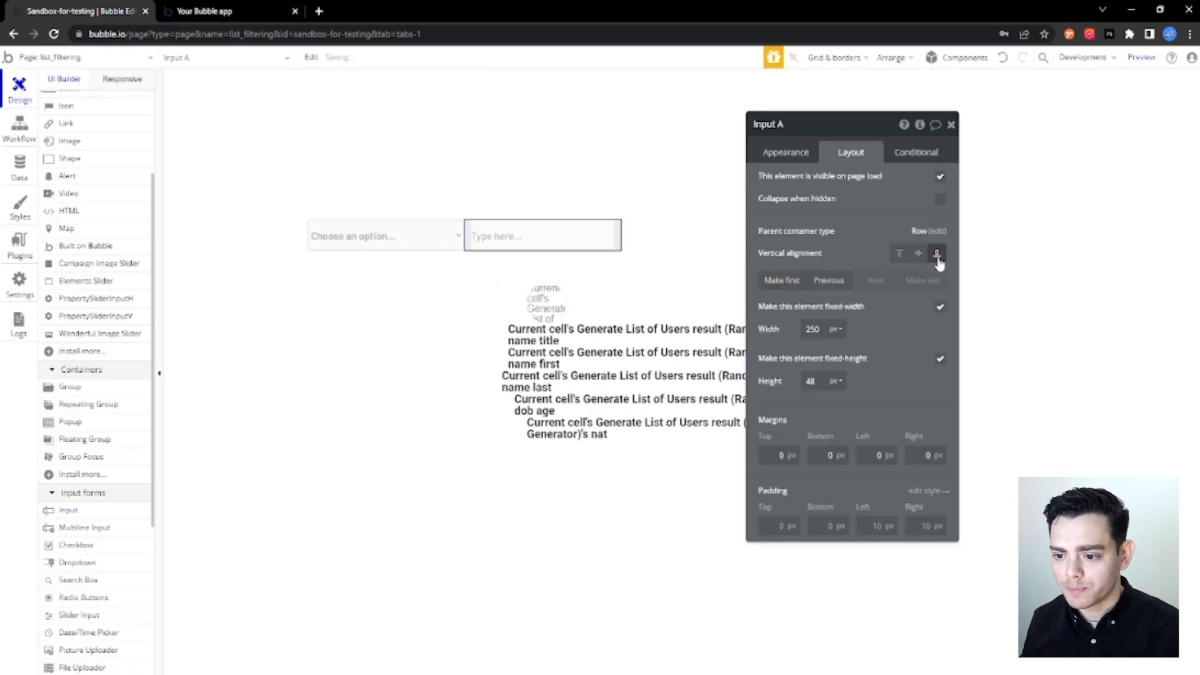
Set the new input's placeholder to "First name".
{"action": "left_click", "coordinate": [786, 152]}
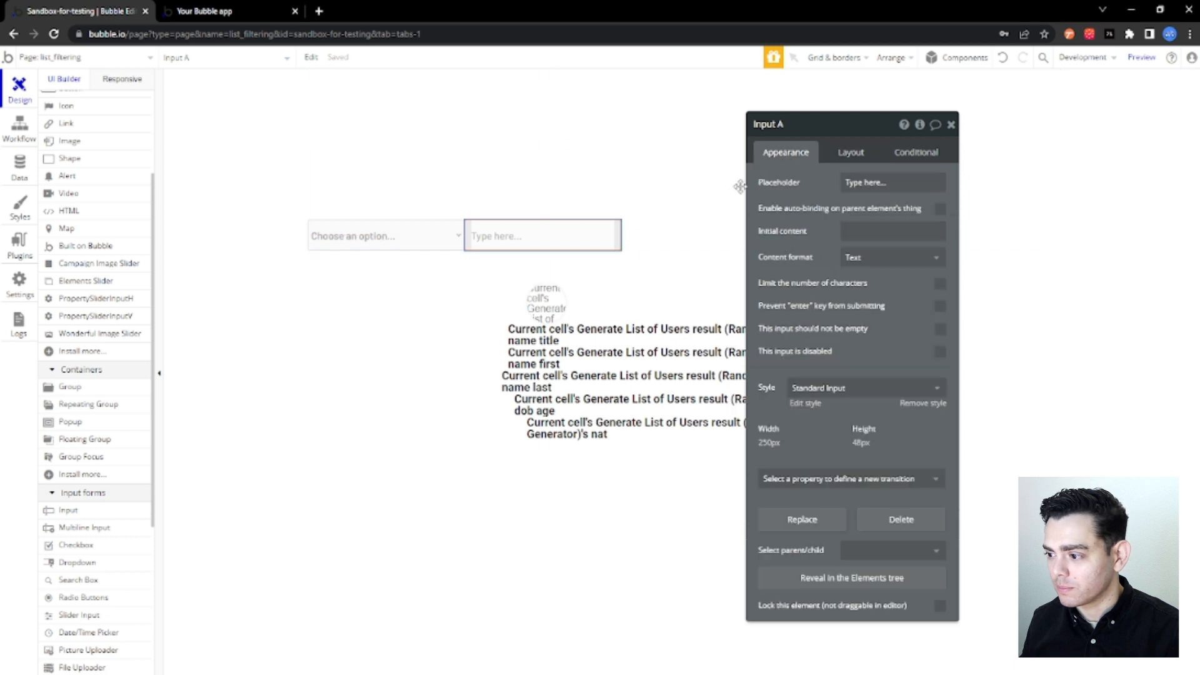
{"action": "left_click", "coordinate": [869, 178]}
{"action": "type", "text": "Fir"}
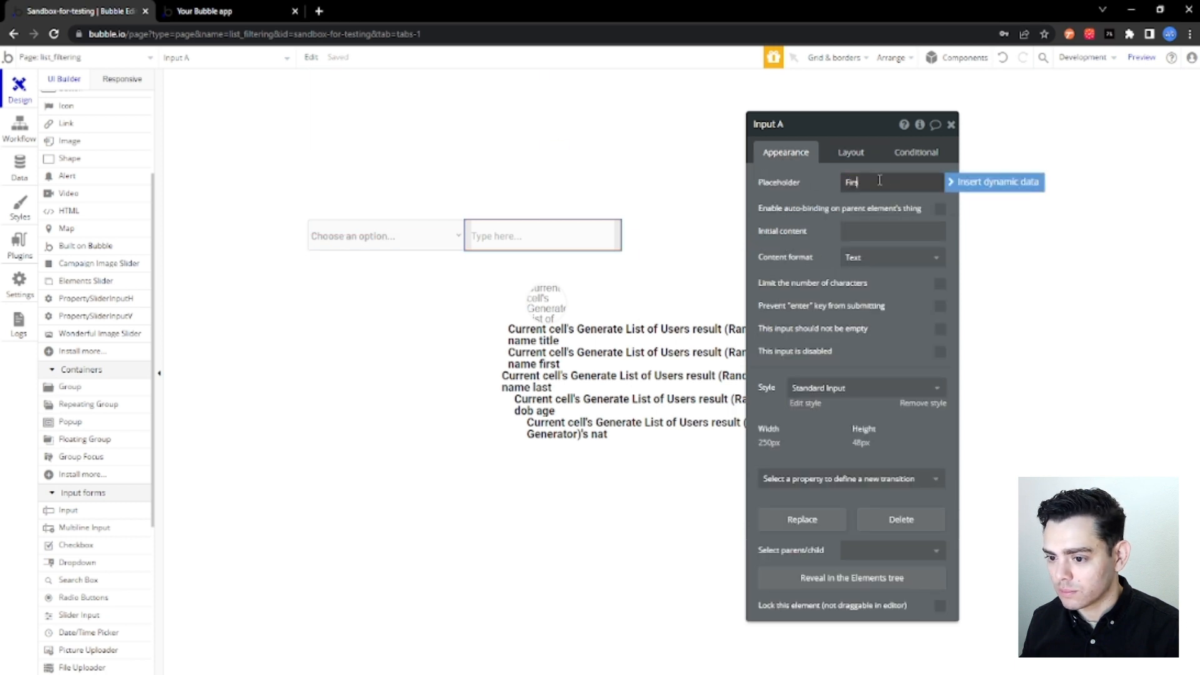
{"action": "type", "text": "st name"}
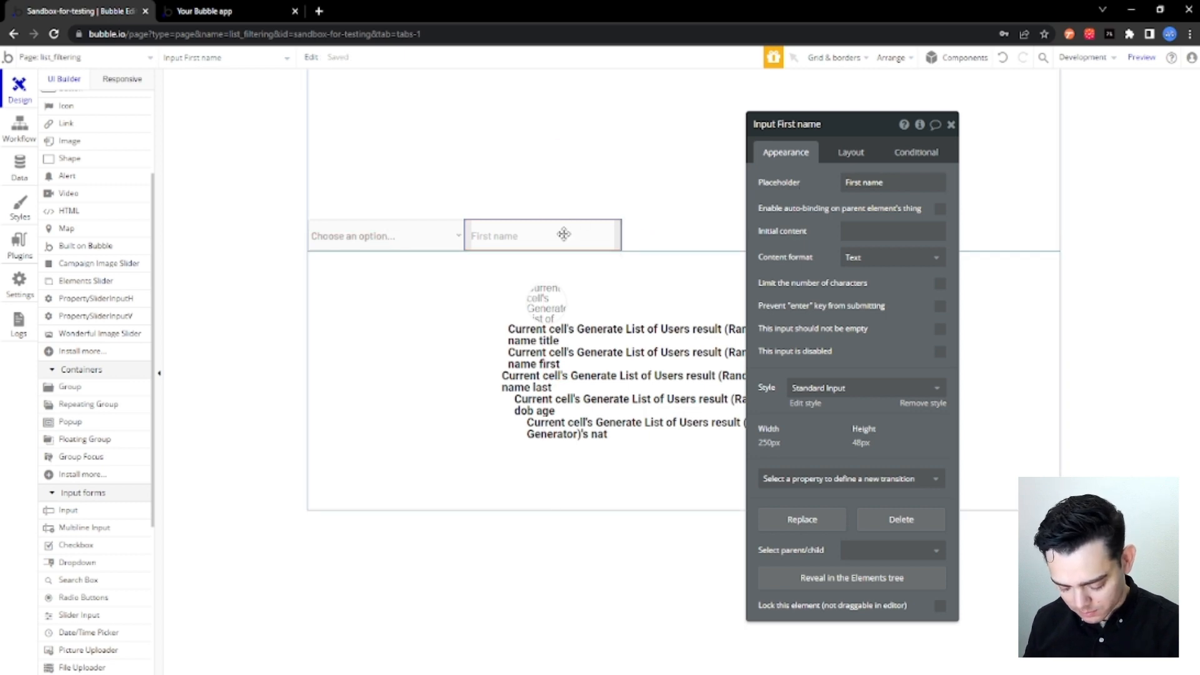
Duplicate the first name input and set the copy's placeholder to "Last Name".
{"action": "key", "text": "ctrl+d"}
{"action": "left_click", "coordinate": [852, 183]}
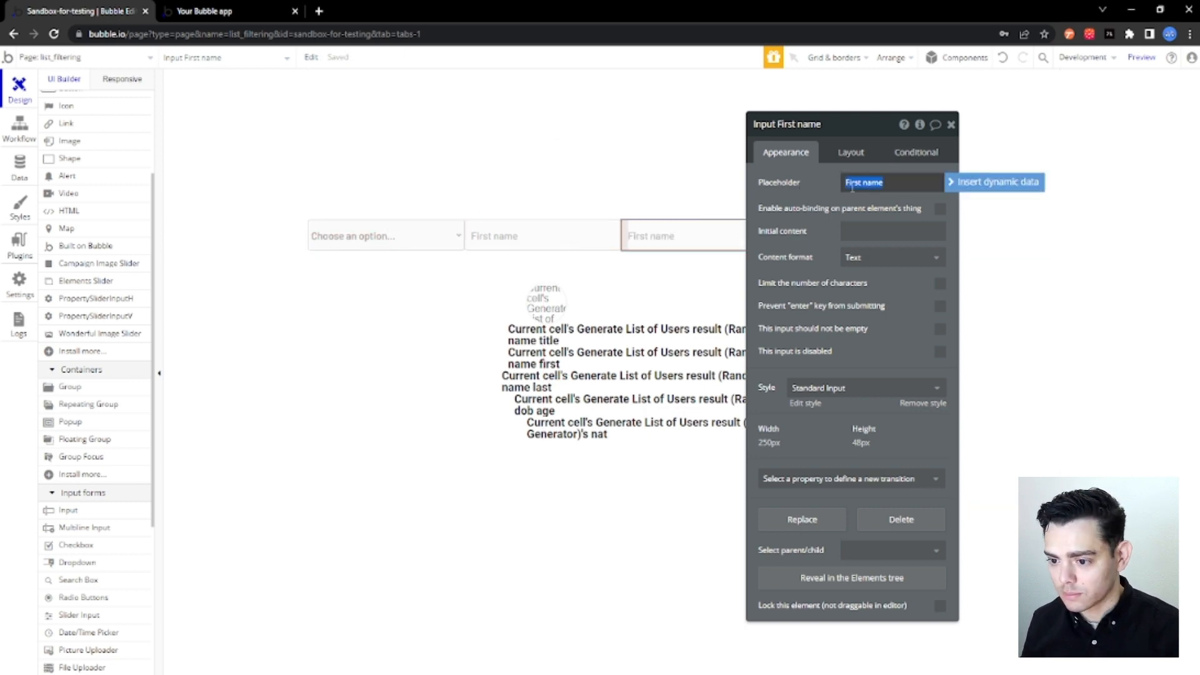
{"action": "type", "text": "Las"}
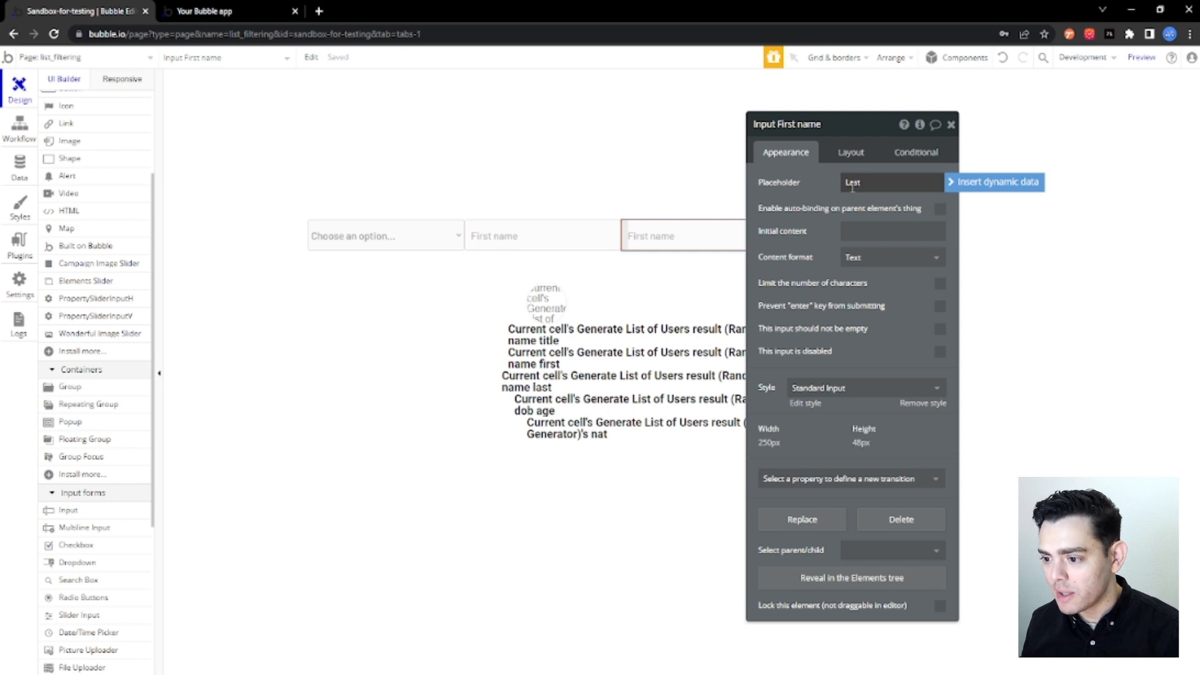
{"action": "type", "text": "t Name"}
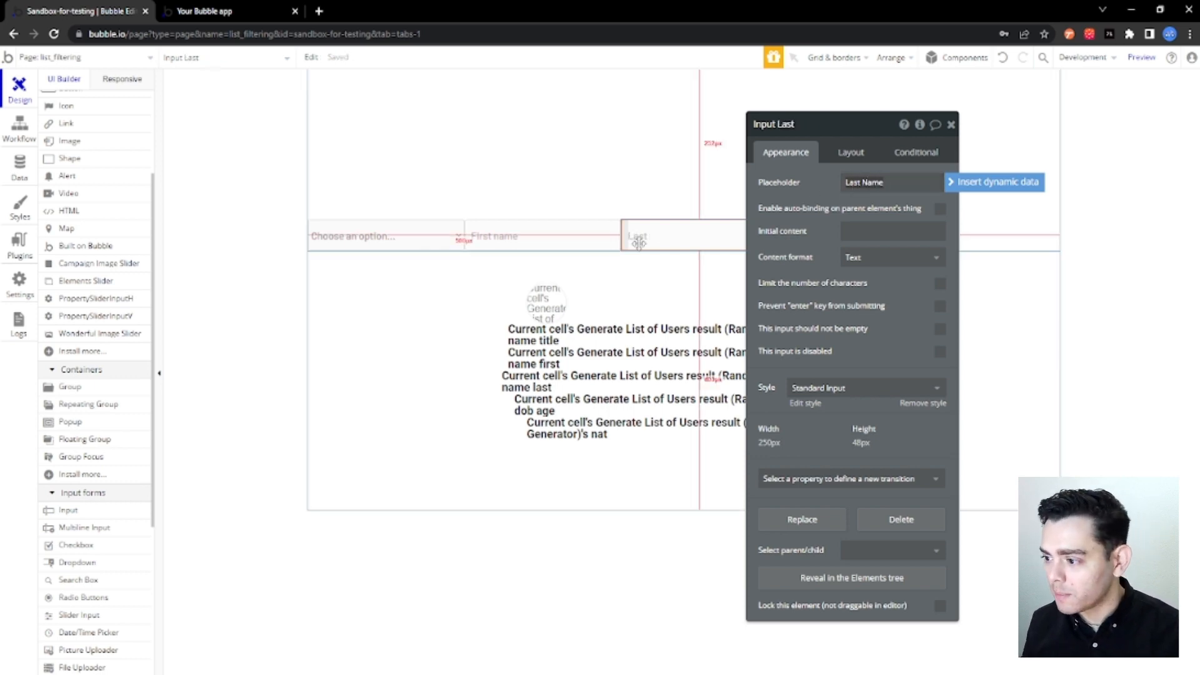
Capitalize the second word of the first name input's placeholder so it reads "First Name".
{"action": "left_click", "coordinate": [546, 236]}
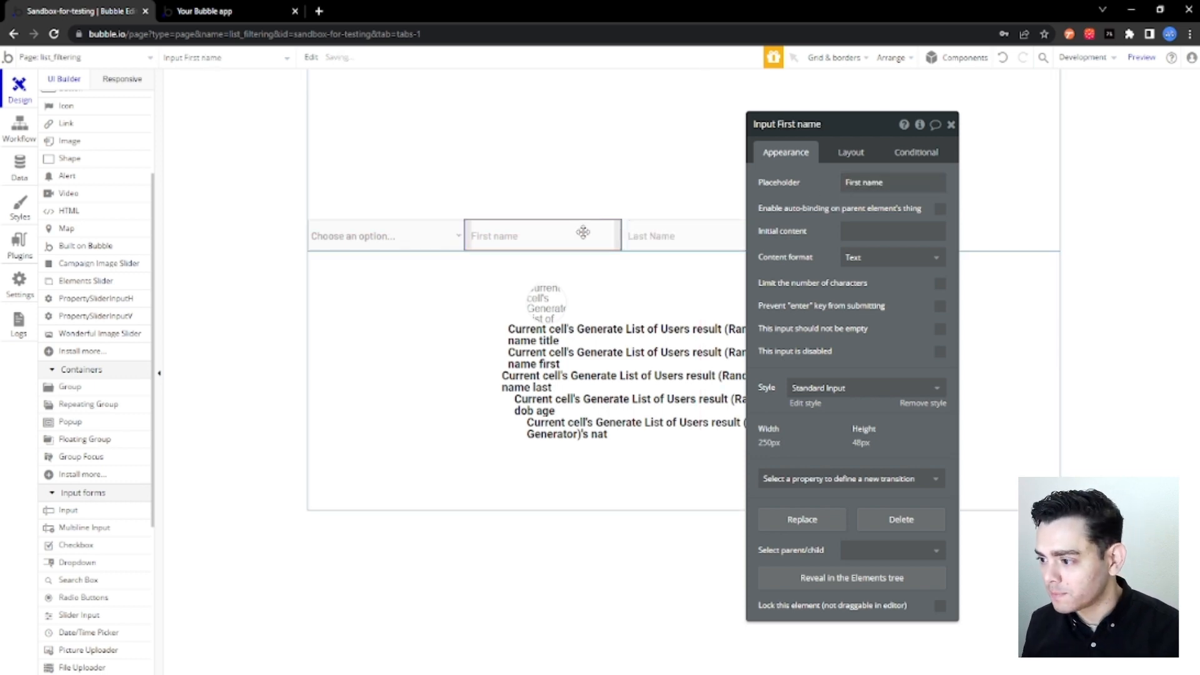
{"action": "left_click", "coordinate": [867, 182]}
{"action": "left_click", "coordinate": [867, 182]}
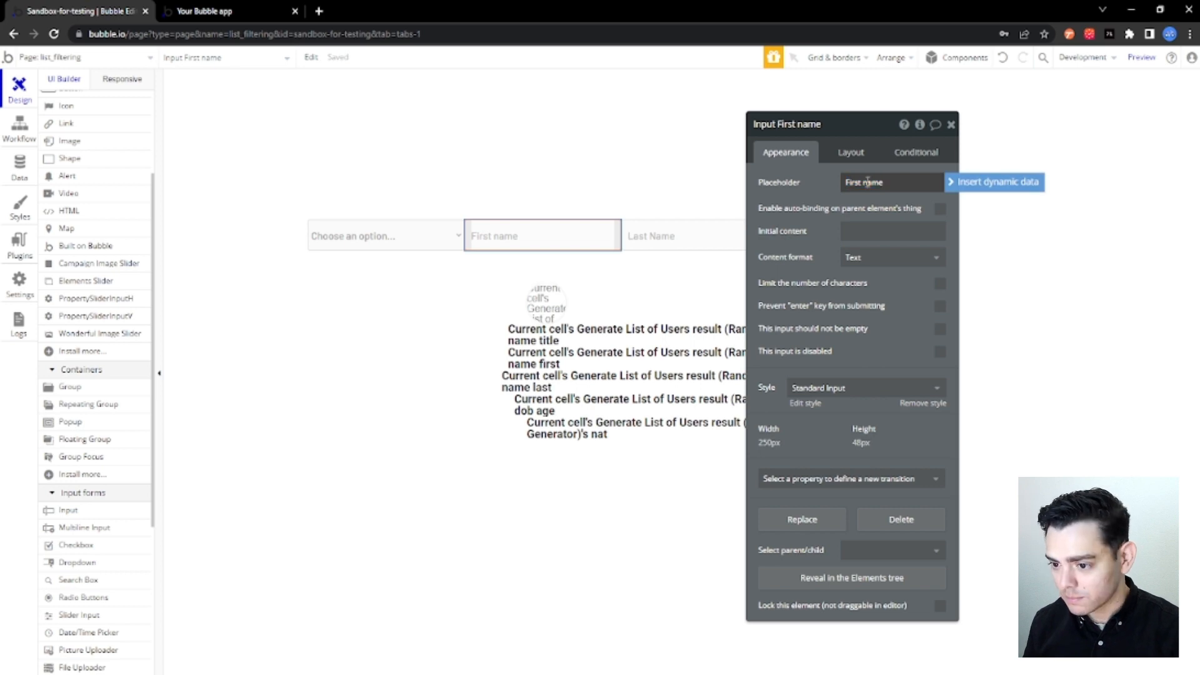
{"action": "key", "text": "BackSpace"}
{"action": "type", "text": "N"}
{"action": "left_click", "coordinate": [826, 188]}
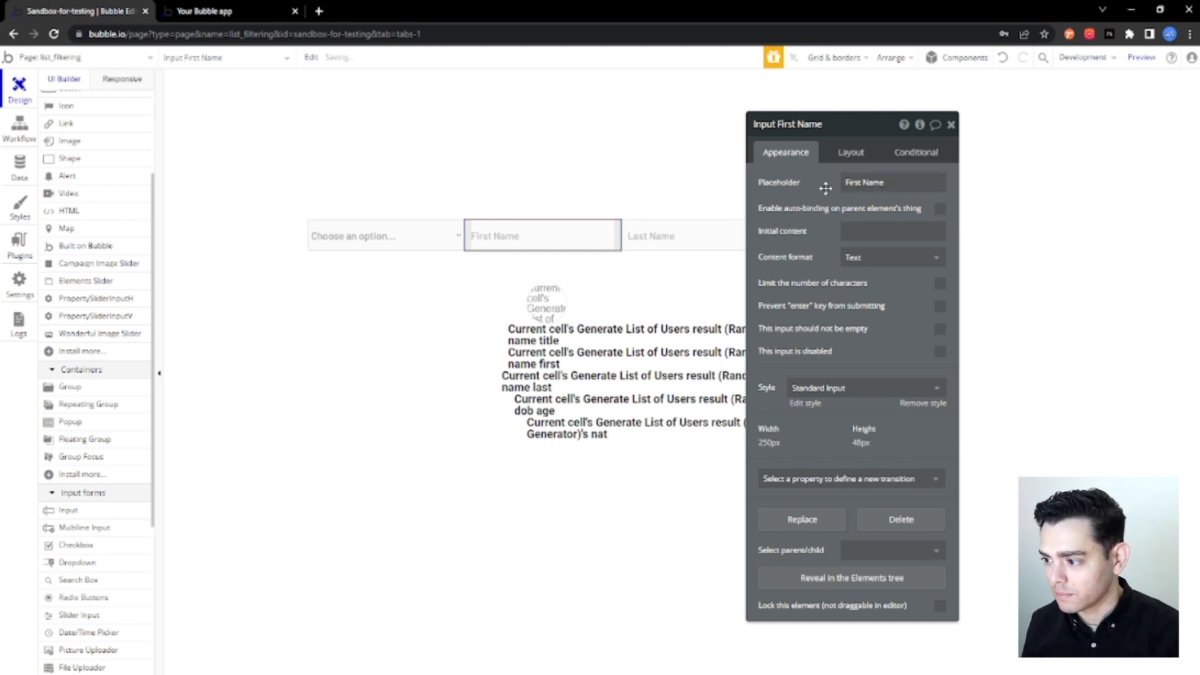
Set the dropdown's placeholder to "Title".
{"action": "left_click", "coordinate": [406, 243]}
{"action": "triple_click", "coordinate": [907, 187]}
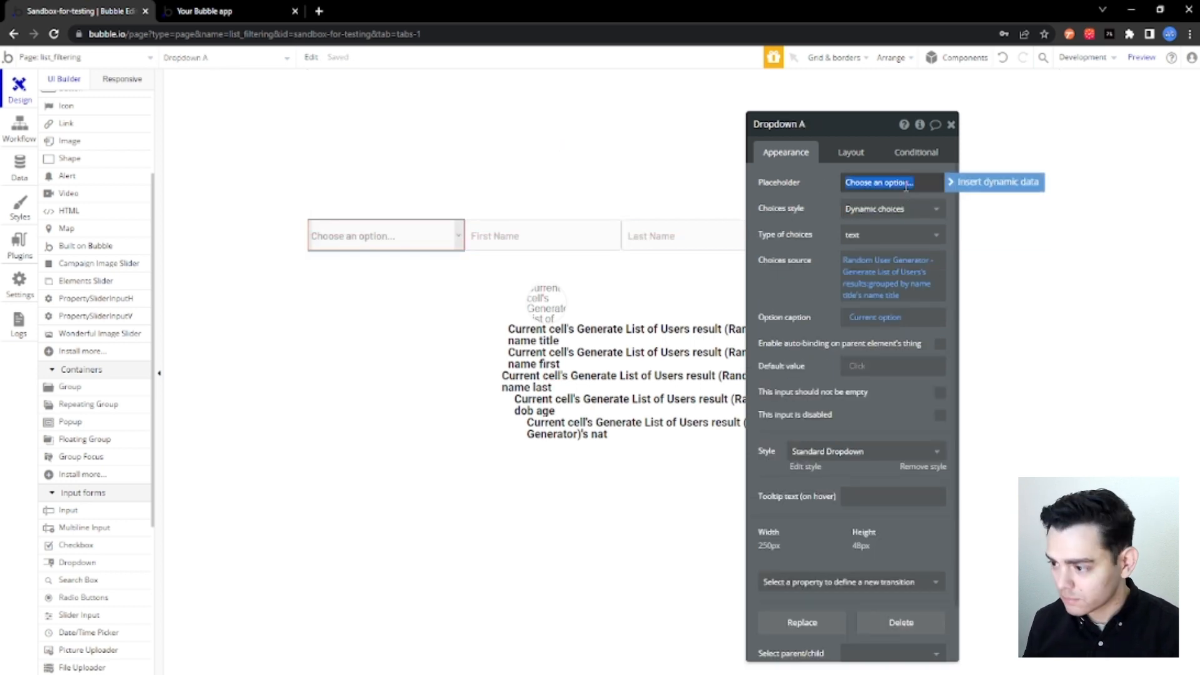
{"action": "type", "text": "Title"}
{"action": "left_click", "coordinate": [813, 187]}
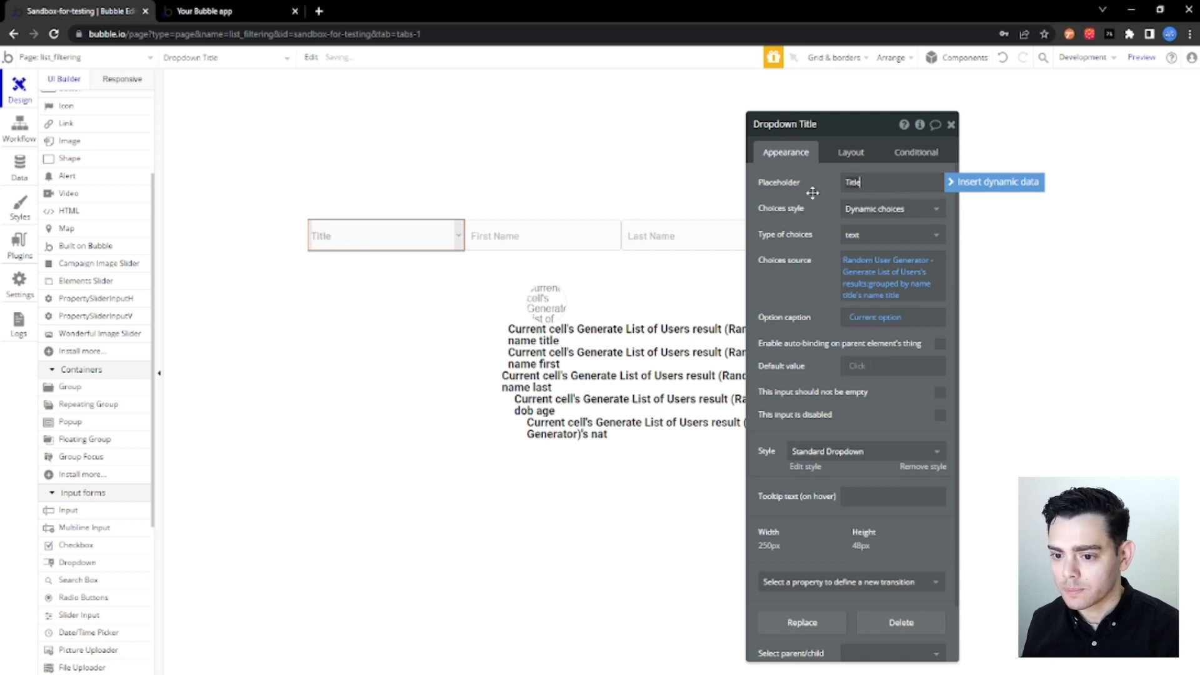
Add a slider input to the filter group, following the Last Name input.
{"action": "left_click", "coordinate": [518, 240]}
{"action": "left_click", "coordinate": [673, 244]}
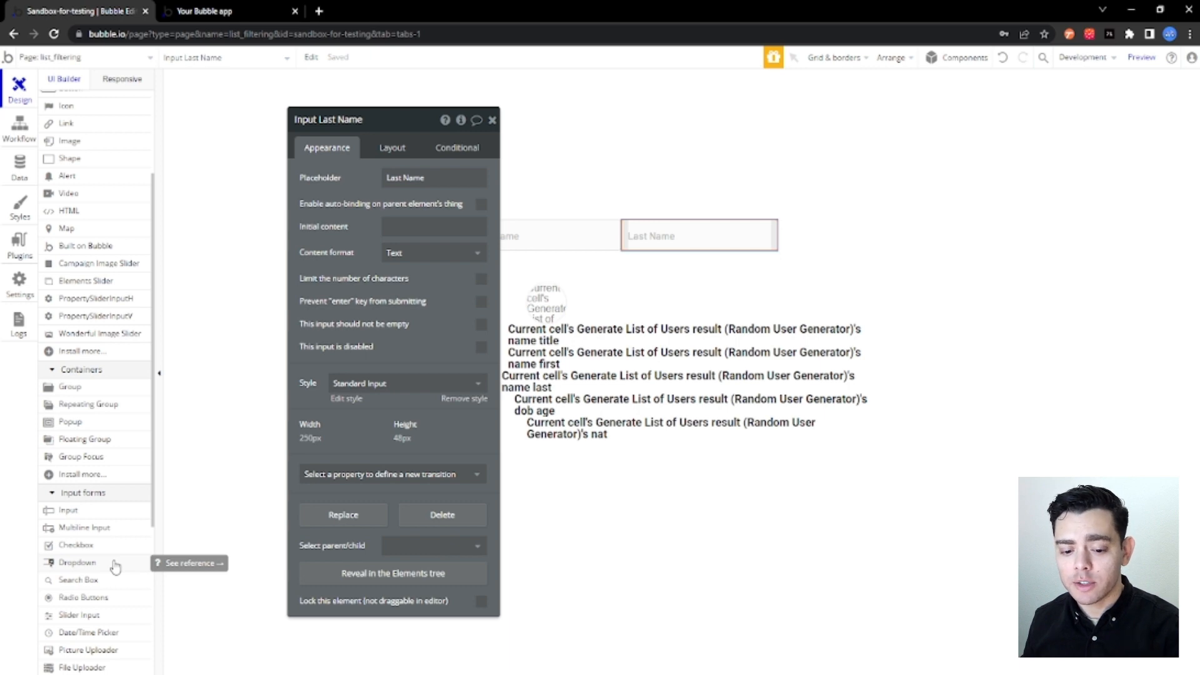
{"action": "scroll", "coordinate": [116, 566], "scroll_direction": "down", "scroll_amount": 2}
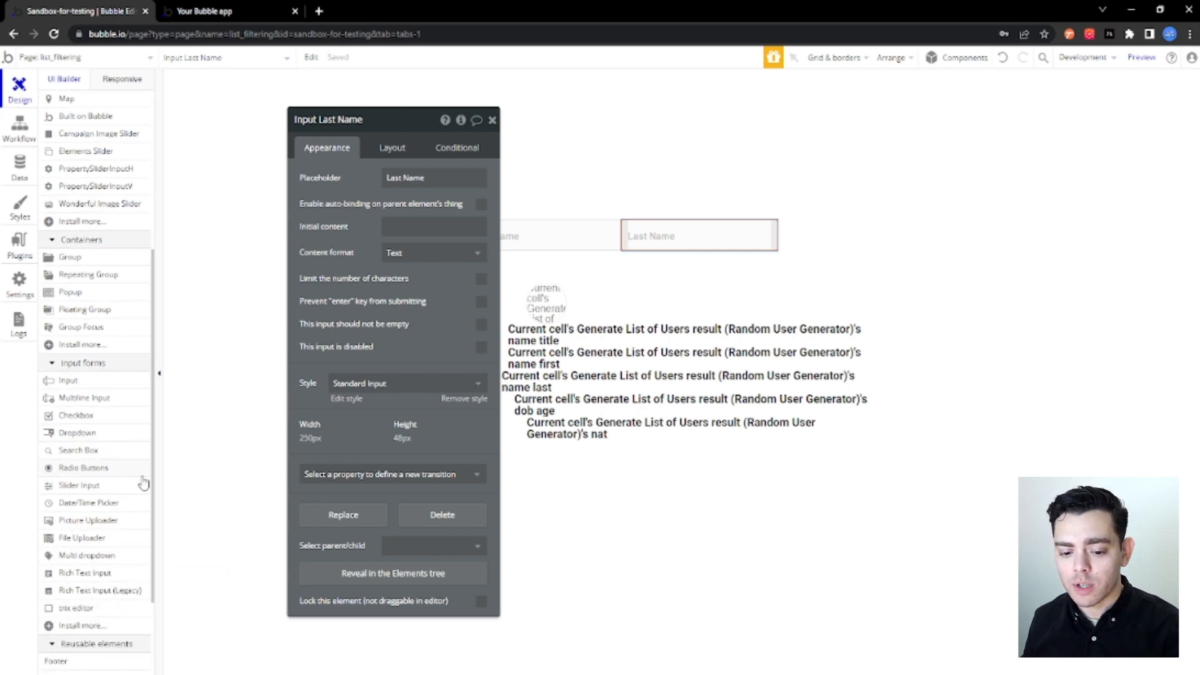
{"action": "left_click", "coordinate": [102, 492]}
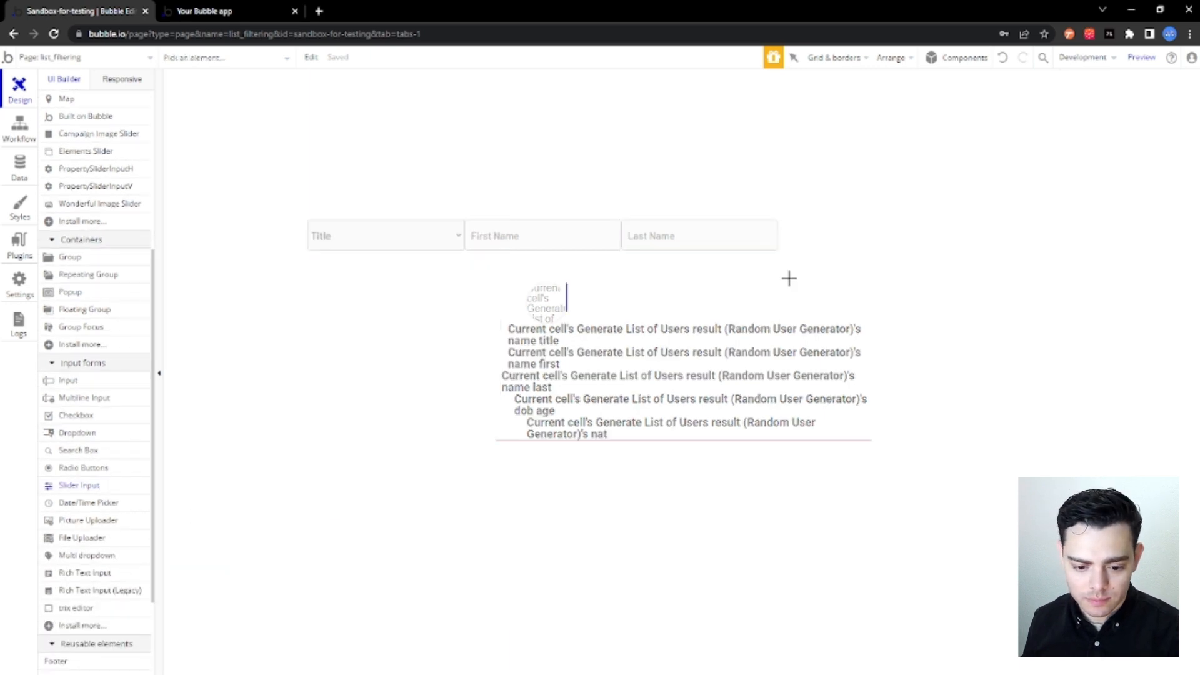
{"action": "left_click", "coordinate": [790, 235]}
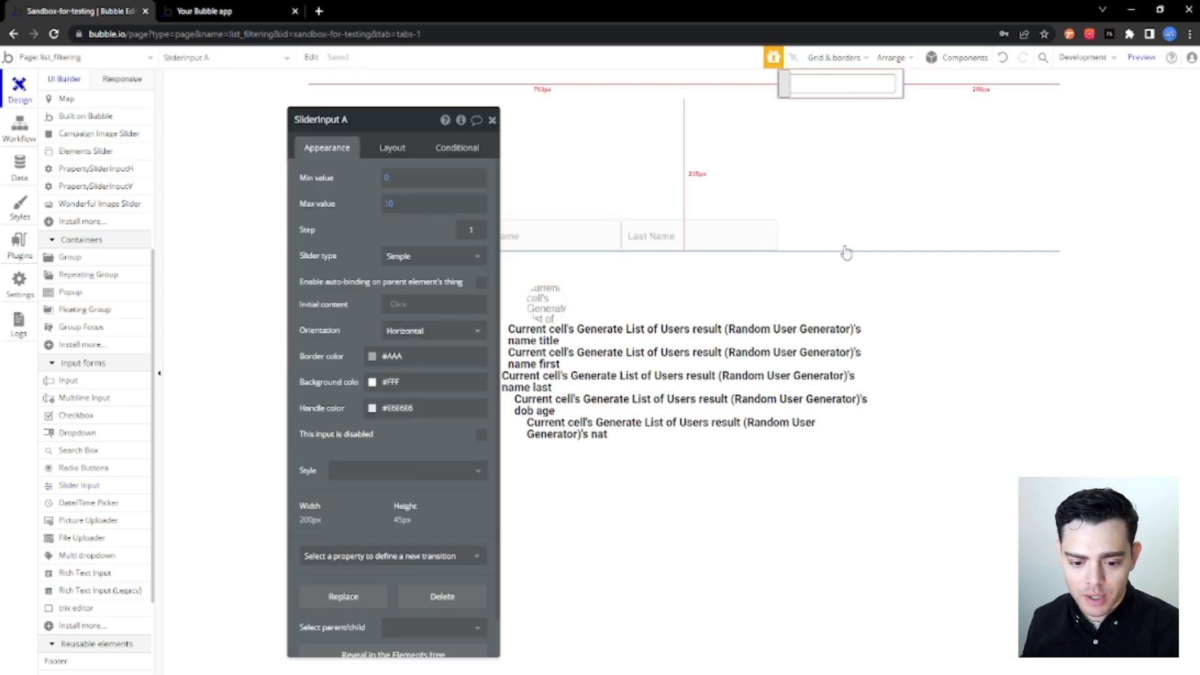
Set the slider input's minimum value to 0 and its maximum value to 100.
{"action": "left_click", "coordinate": [393, 179]}
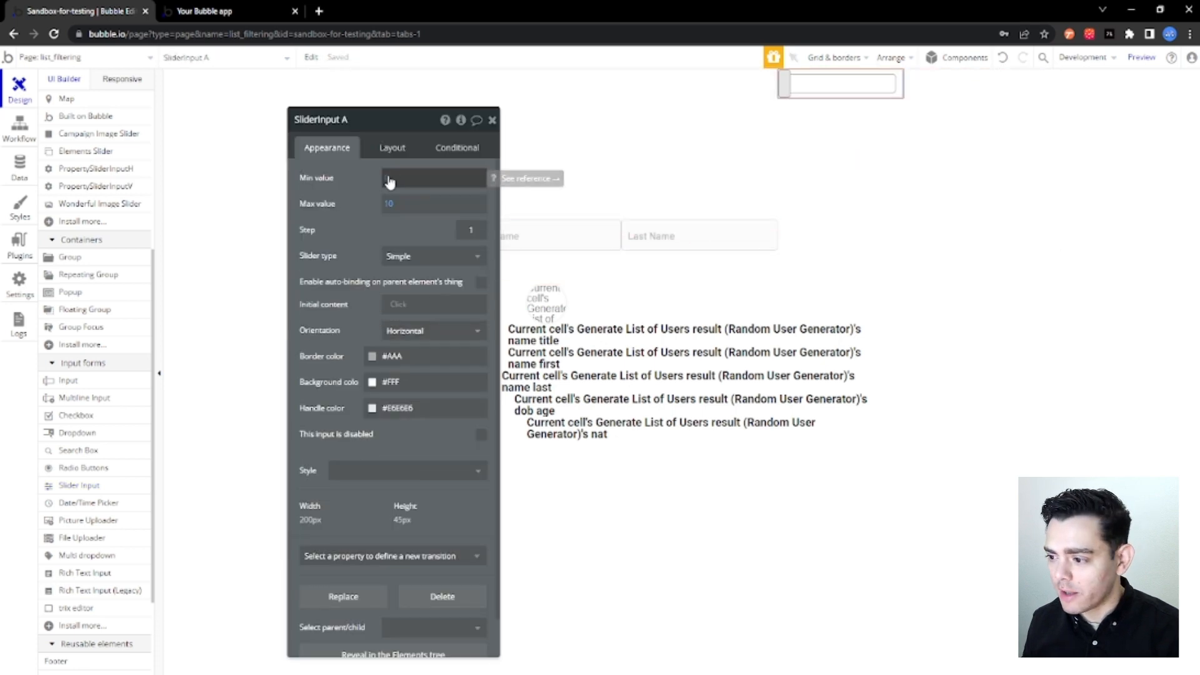
{"action": "type", "text": "0"}
{"action": "left_click", "coordinate": [389, 205]}
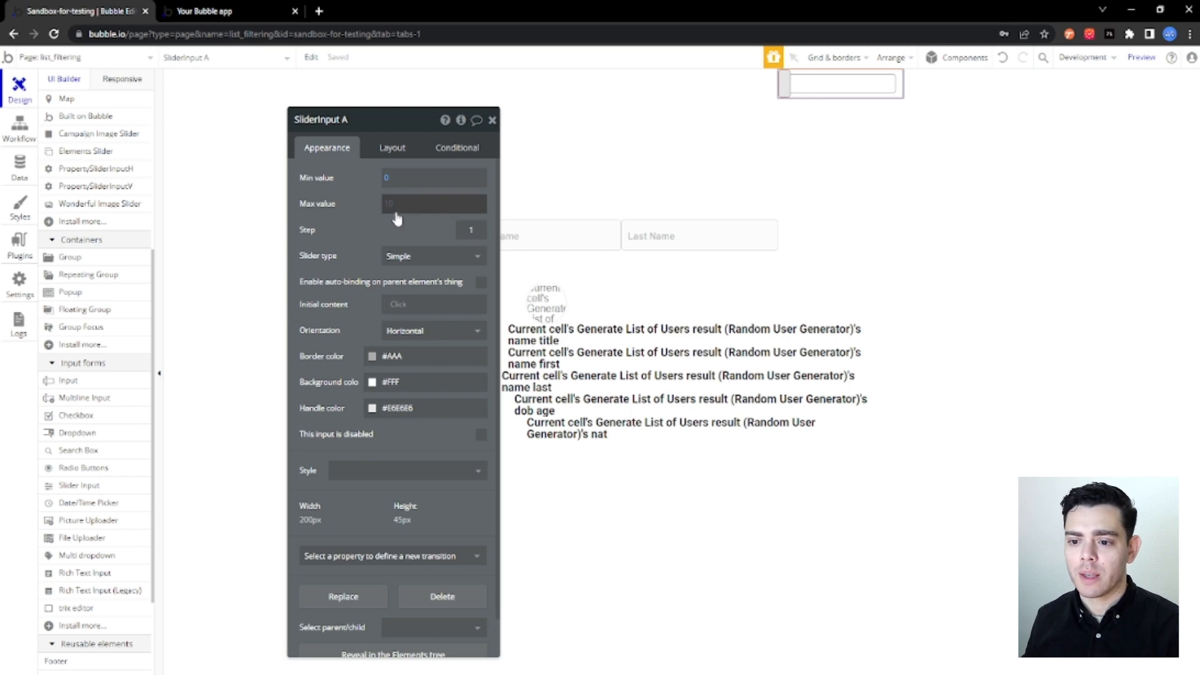
{"action": "type", "text": "100"}
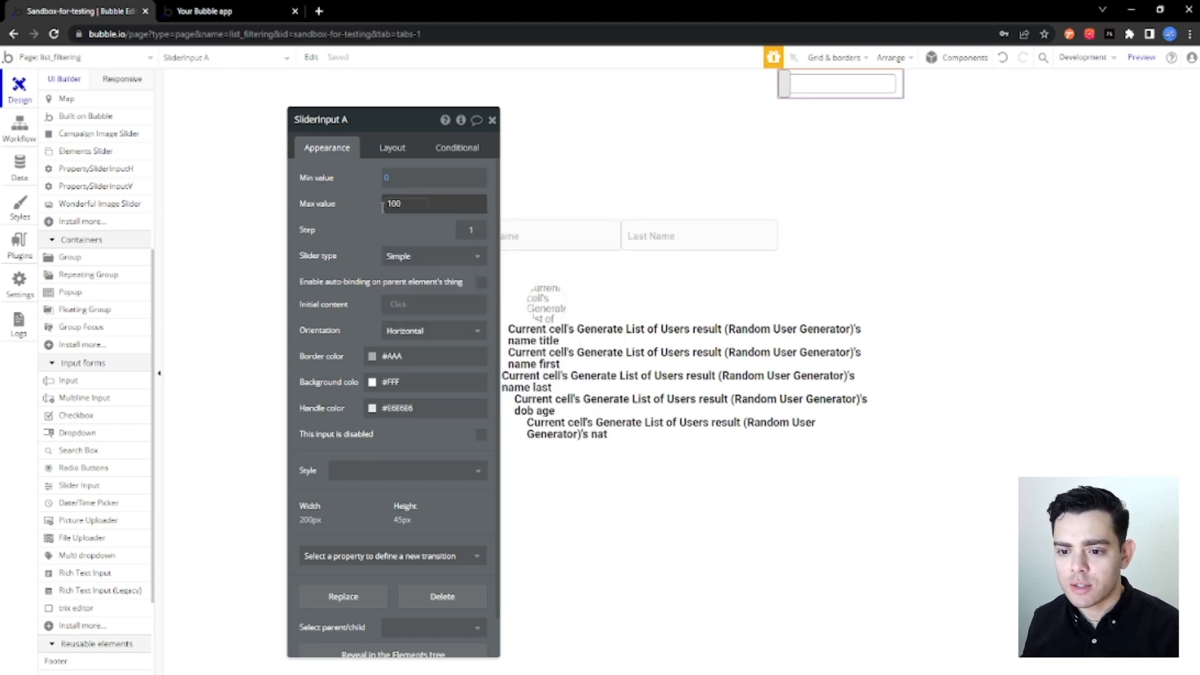
{"action": "left_click", "coordinate": [348, 225]}
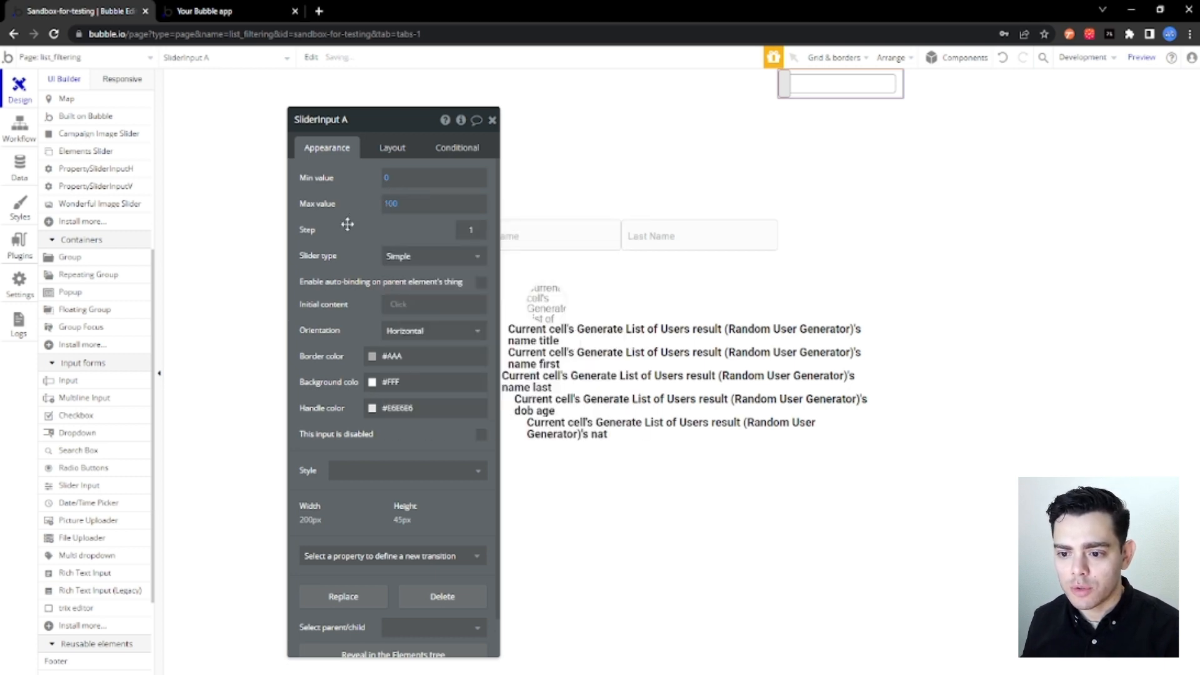
Change the slider input's type to Range.
{"action": "left_click", "coordinate": [477, 233]}
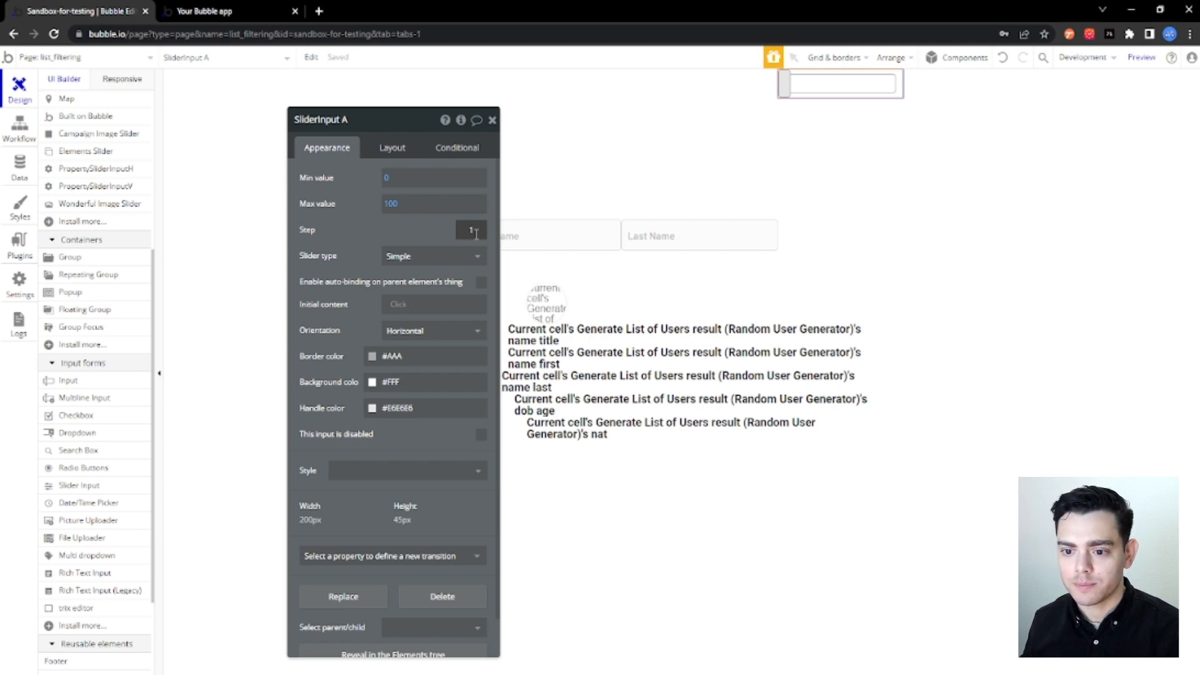
{"action": "left_click", "coordinate": [432, 240]}
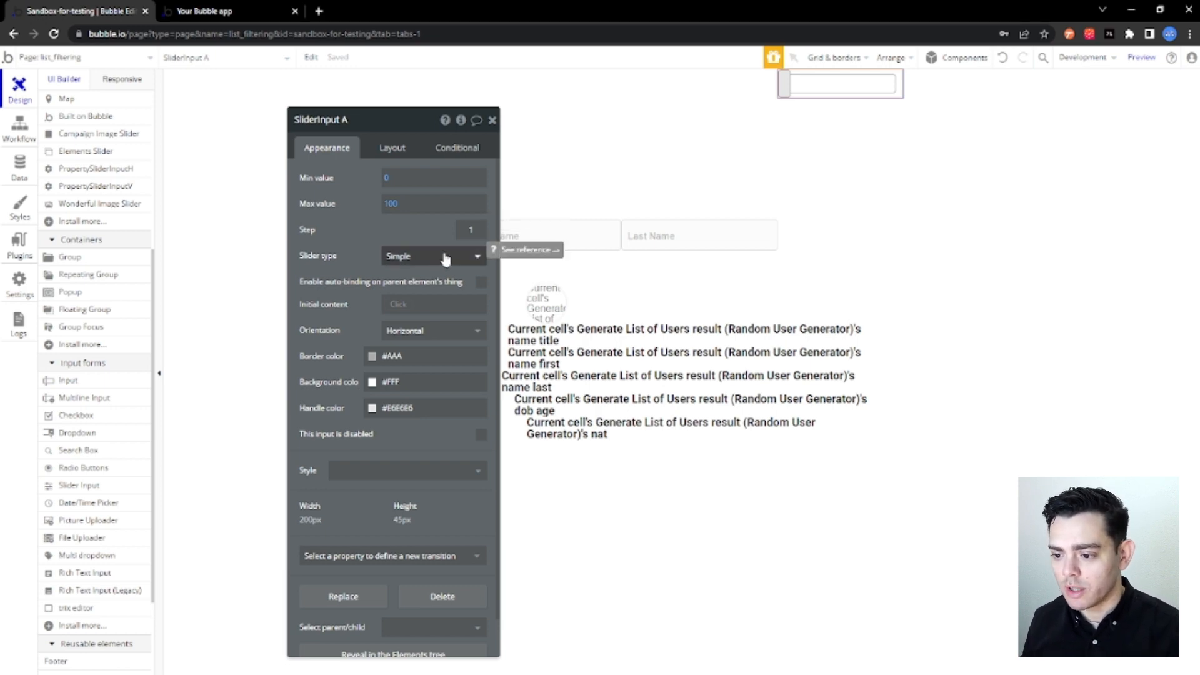
{"action": "left_click", "coordinate": [445, 257]}
{"action": "left_click", "coordinate": [417, 294]}
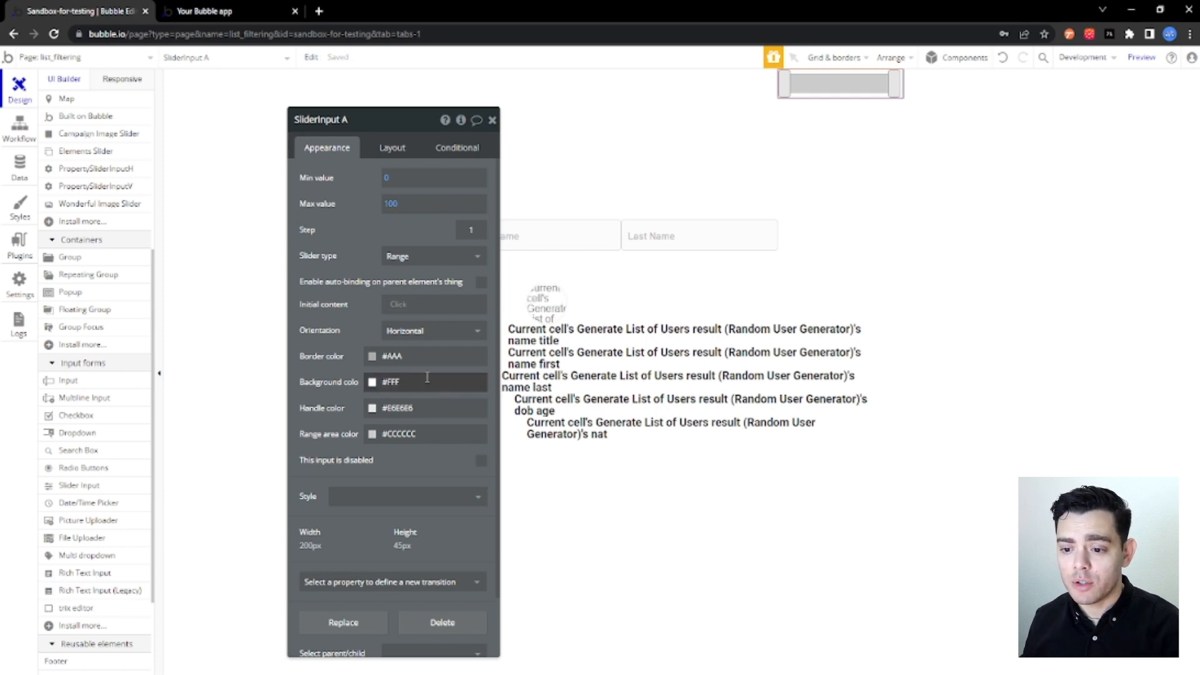
Set the slider input's height to 25 px and align it vertically to the bottom of its group.
{"action": "left_click", "coordinate": [385, 152]}
{"action": "left_click_drag", "start_coordinate": [365, 376], "coordinate": [336, 375]}
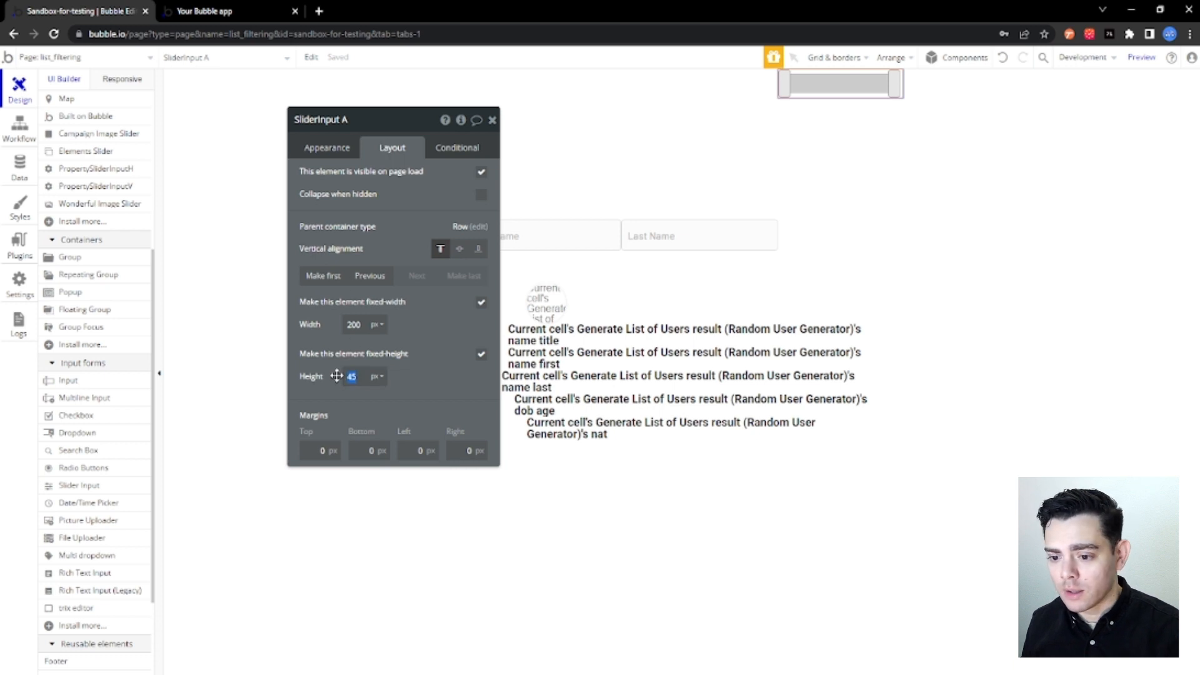
{"action": "key", "text": "Return"}
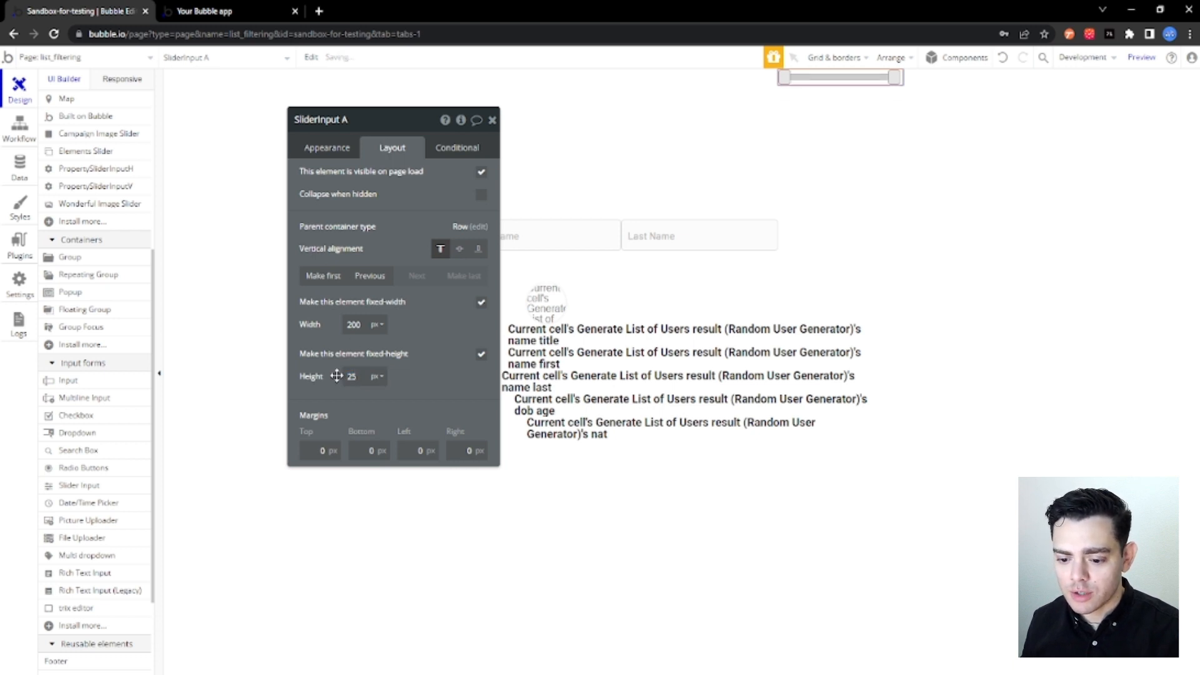
{"action": "left_click", "coordinate": [479, 251]}
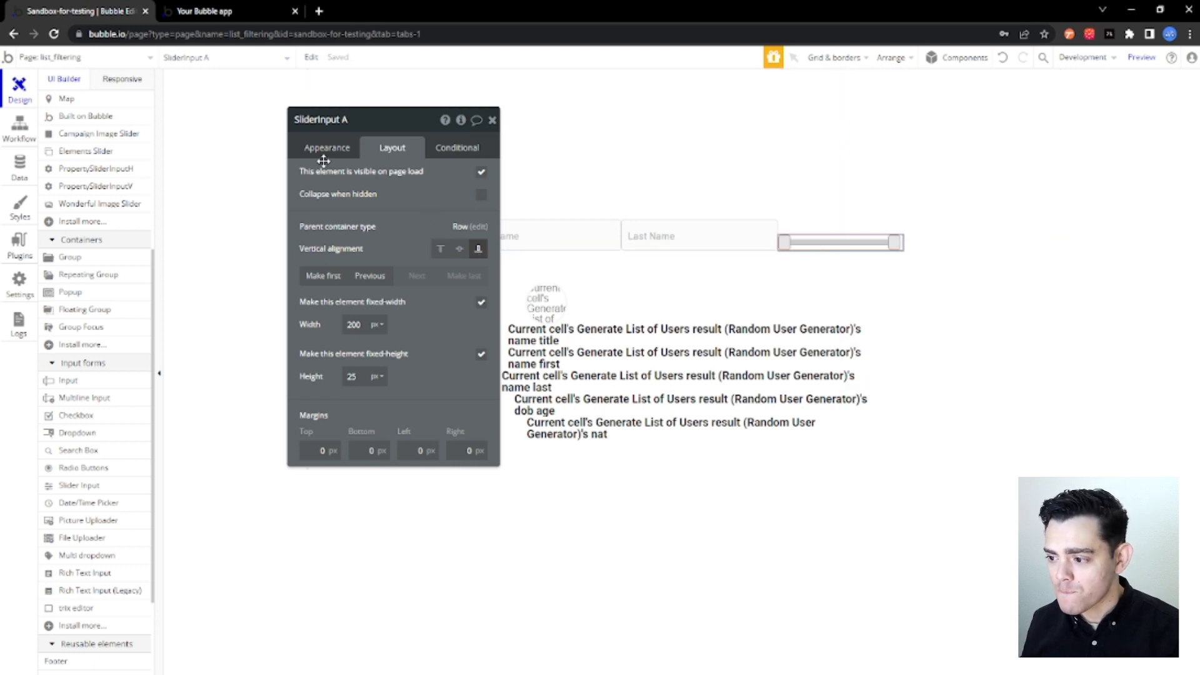
Rename the slider element to "SliderInput Age".
{"action": "left_click", "coordinate": [326, 149]}
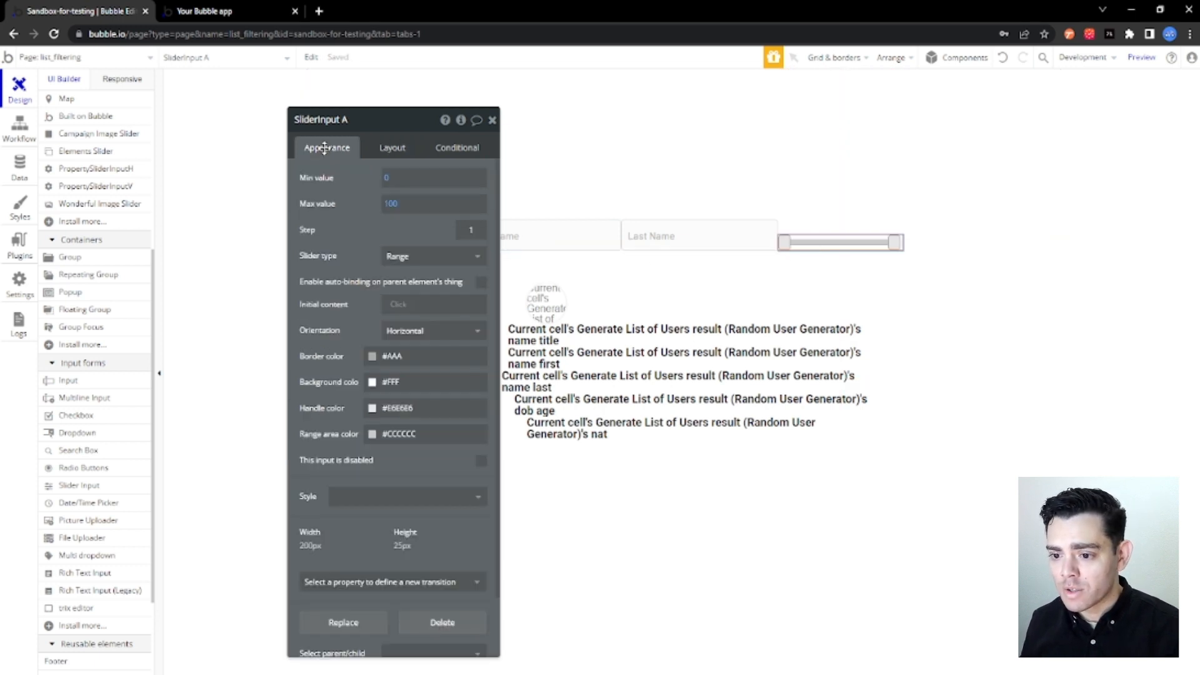
{"action": "left_click", "coordinate": [367, 120]}
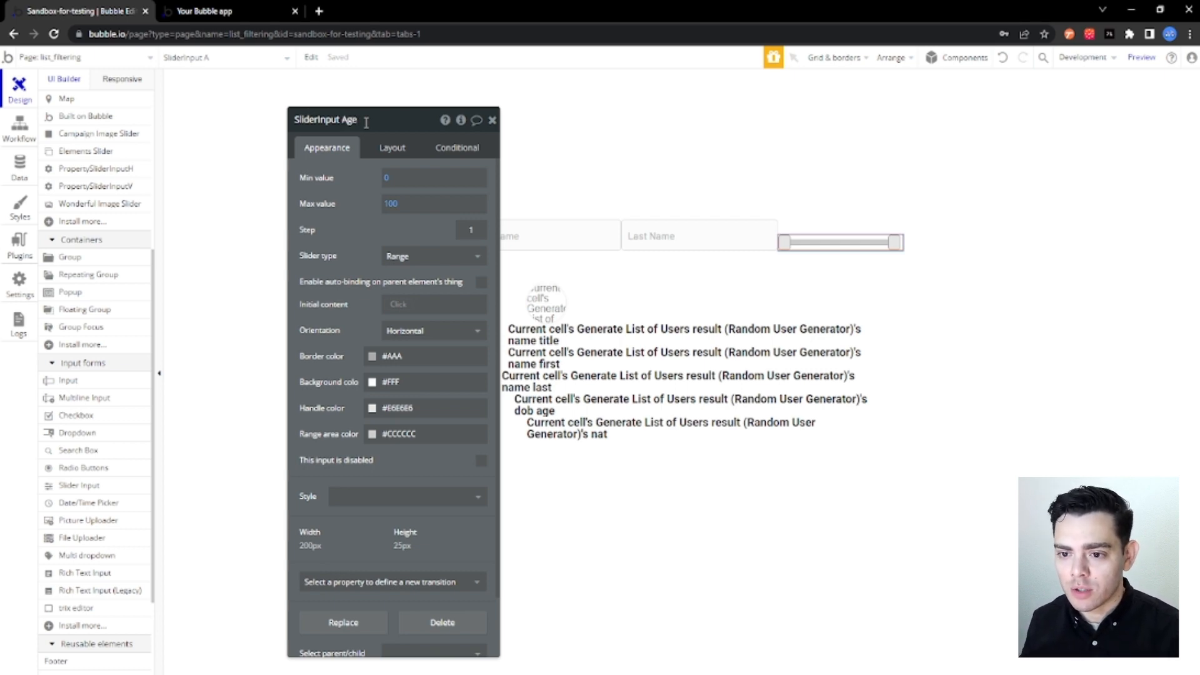
{"action": "left_click", "coordinate": [352, 176]}
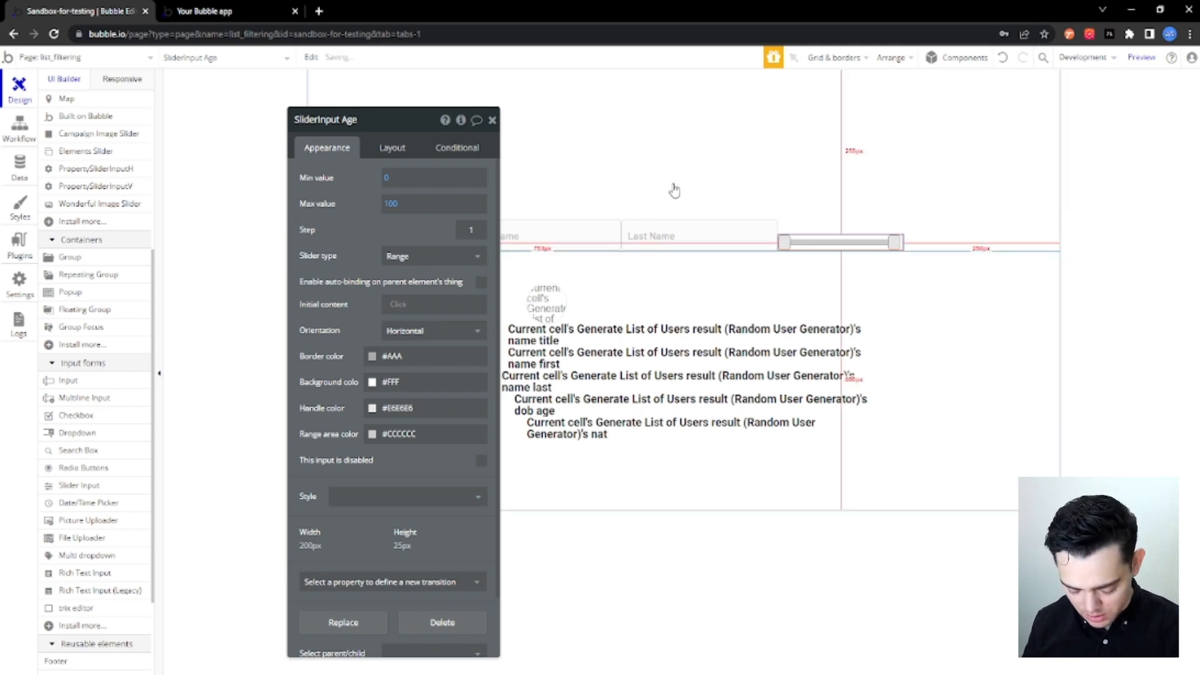
Add a text element after the slider in the filter group, displaying the dynamic expression SliderInput Age's value:min.
{"action": "scroll", "coordinate": [93, 394], "scroll_direction": "up", "scroll_amount": 5}
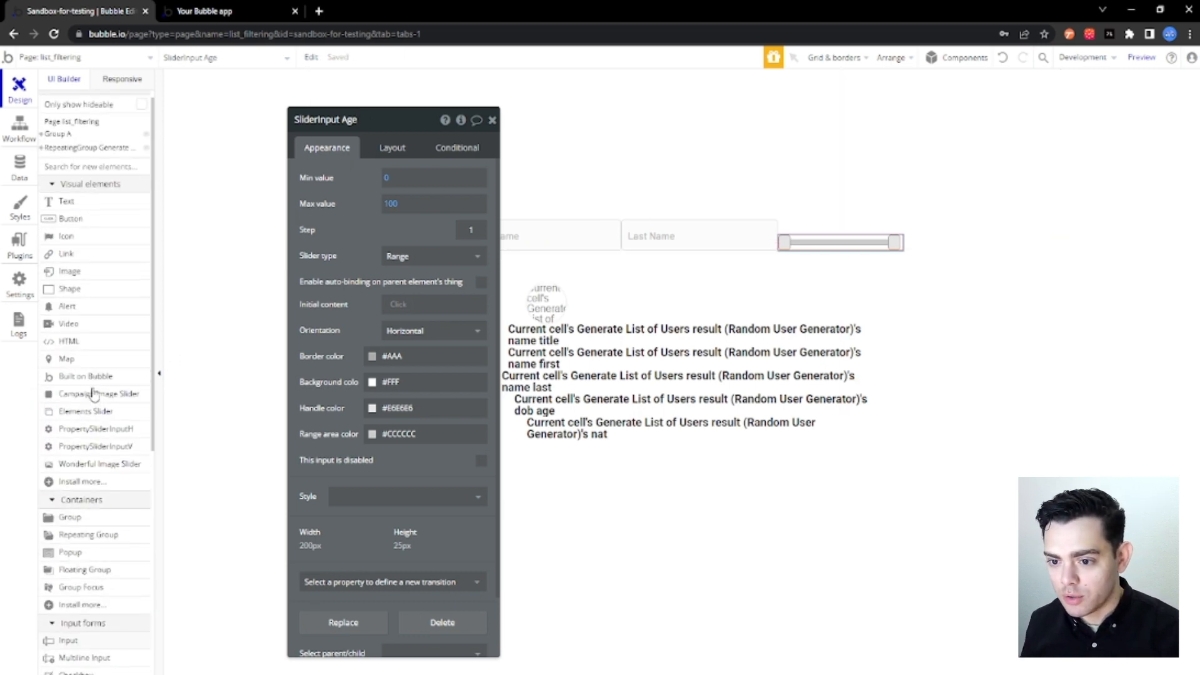
{"action": "left_click_drag", "start_coordinate": [80, 209], "coordinate": [893, 239]}
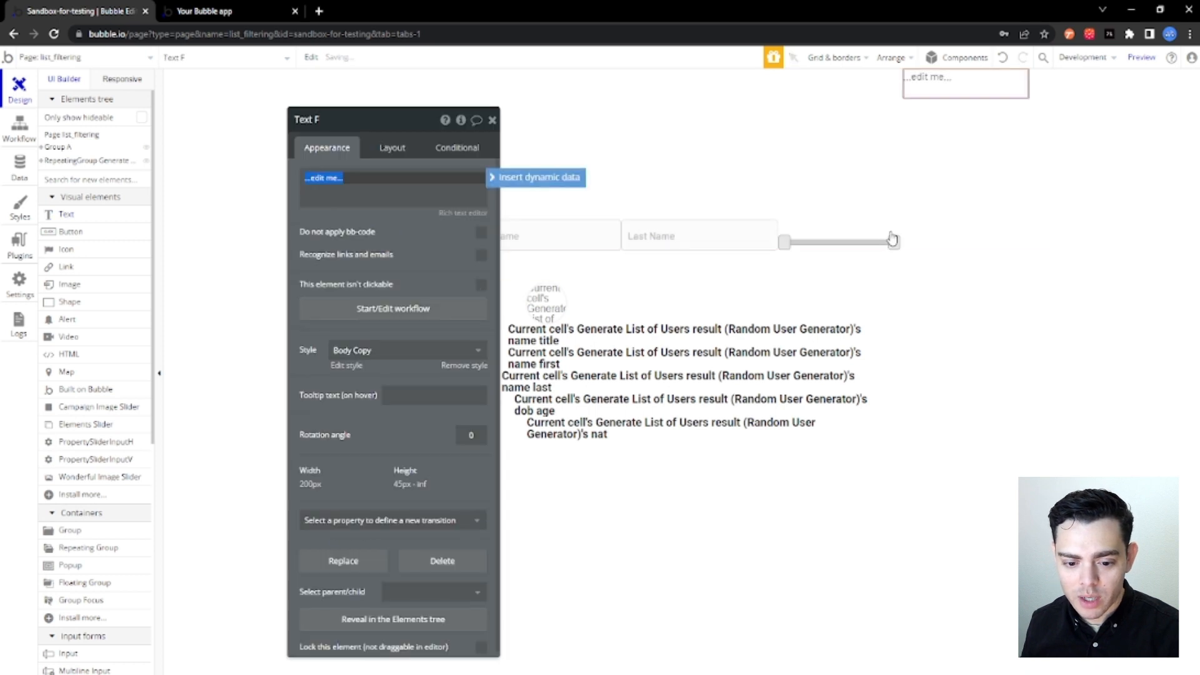
{"action": "left_click", "coordinate": [548, 179]}
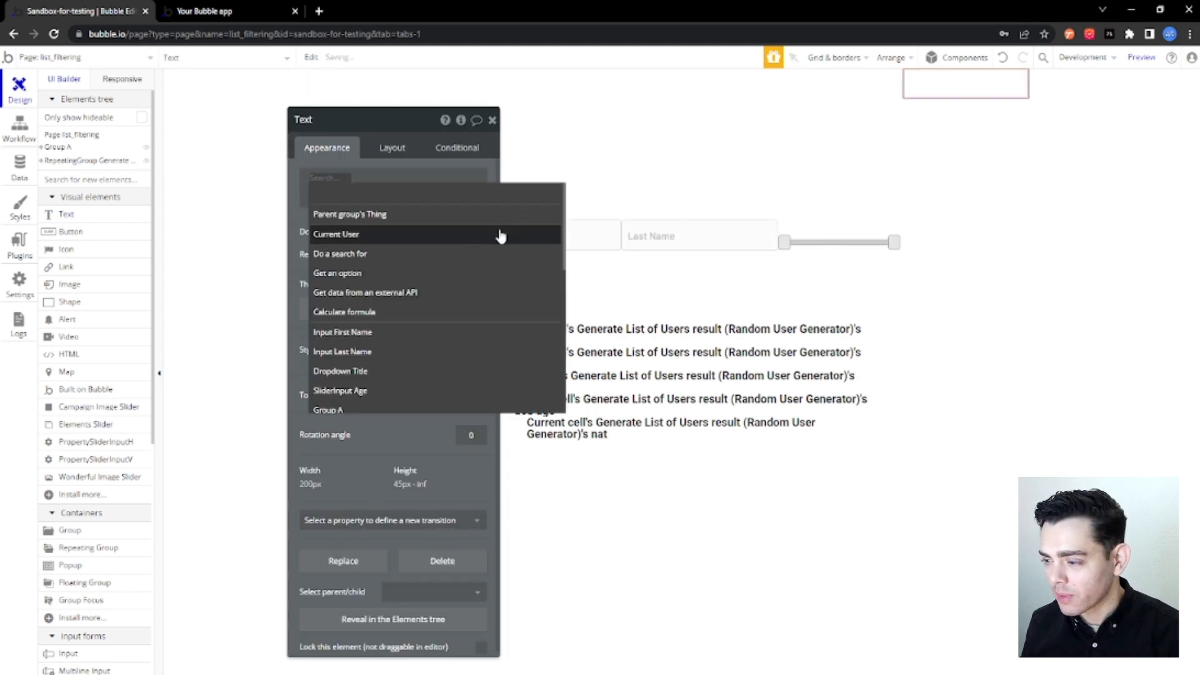
{"action": "type", "text": "sli"}
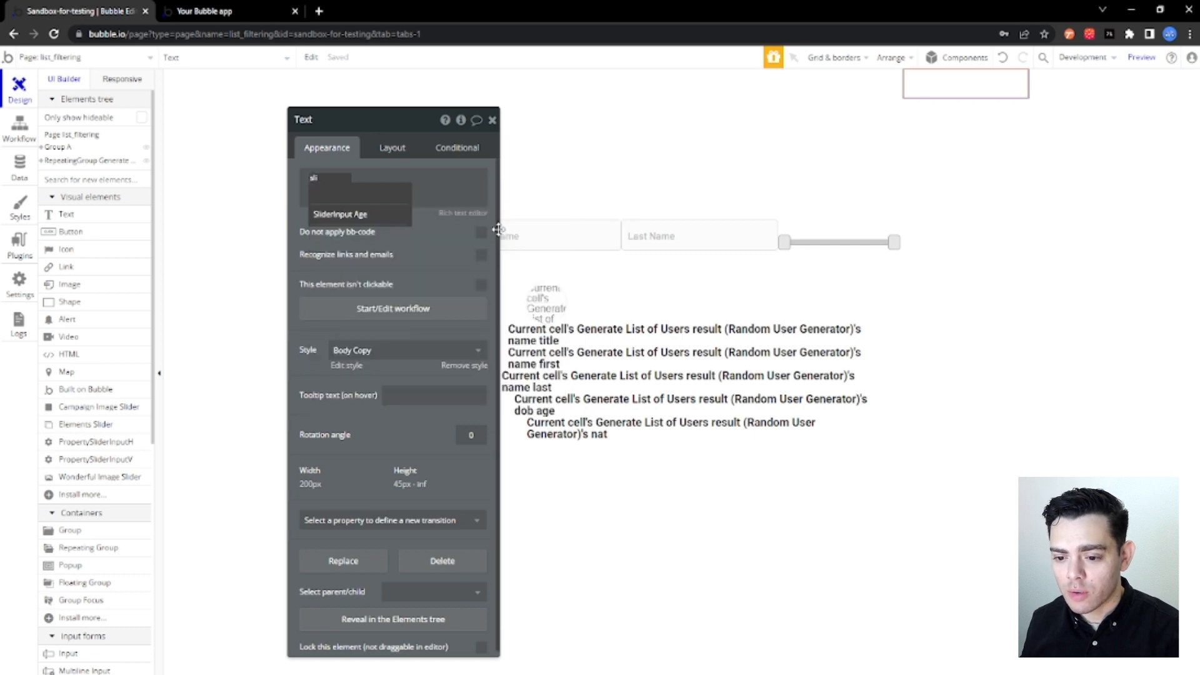
{"action": "left_click", "coordinate": [367, 215]}
{"action": "left_click", "coordinate": [415, 195]}
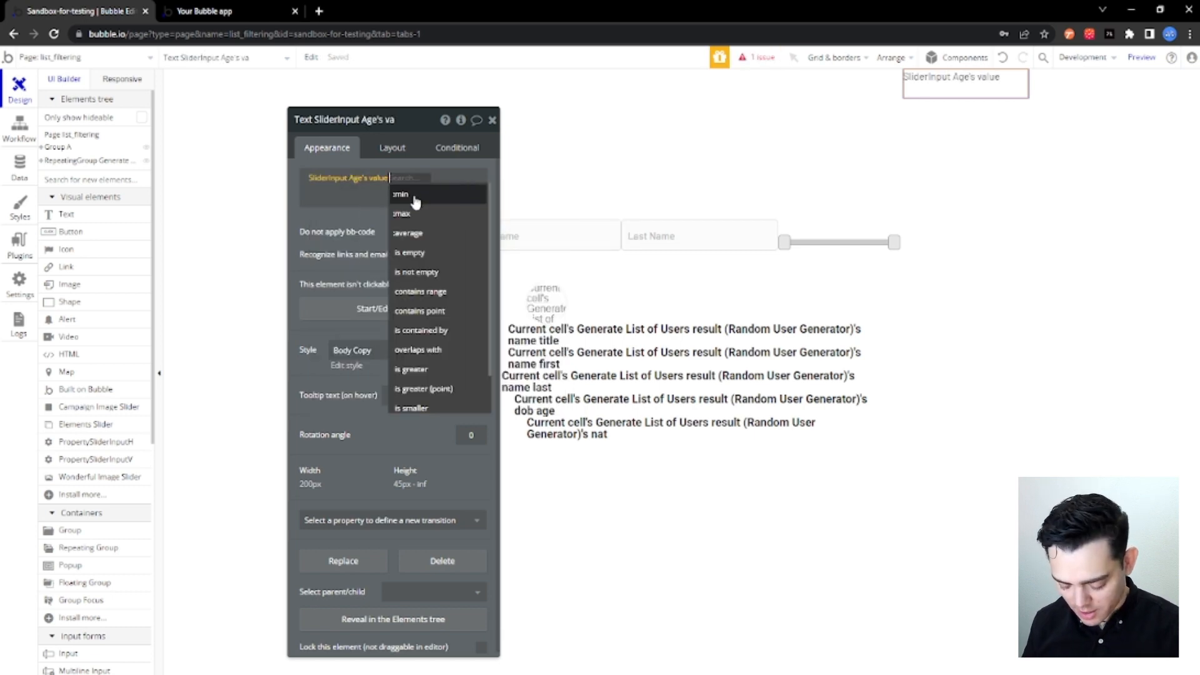
{"action": "left_click", "coordinate": [414, 196]}
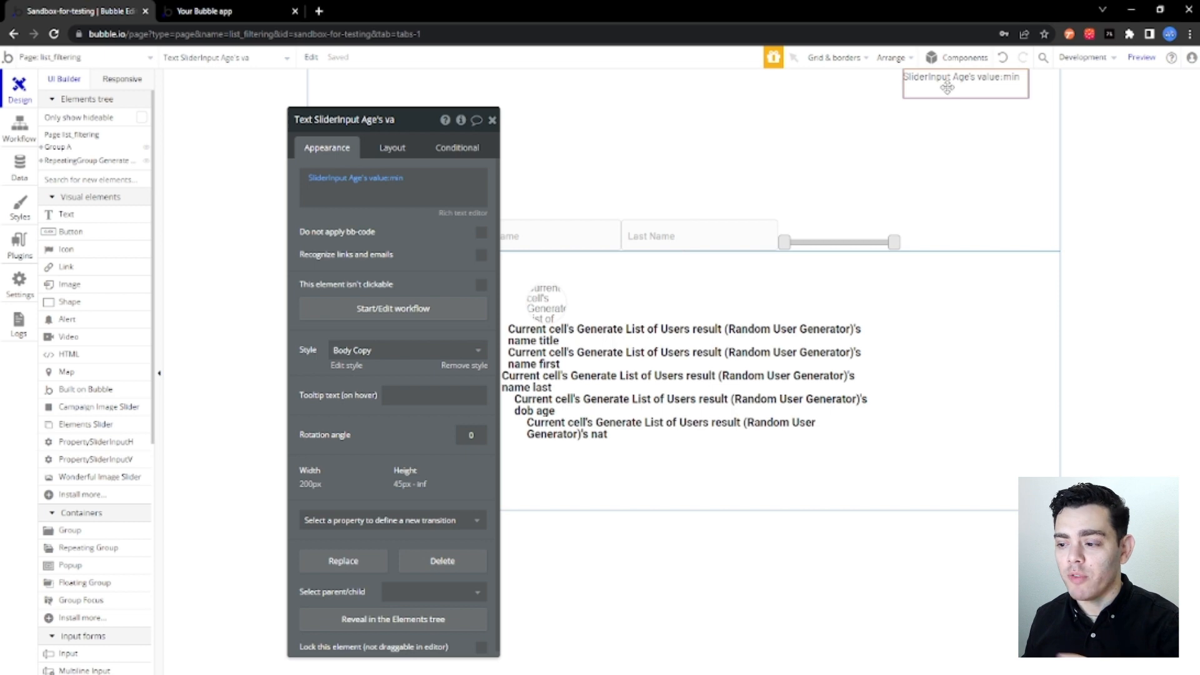
Paste a copy of the minimum-age text element and change its expression to SliderInput Age's value:max.
{"action": "key", "text": "ctrl+v"}
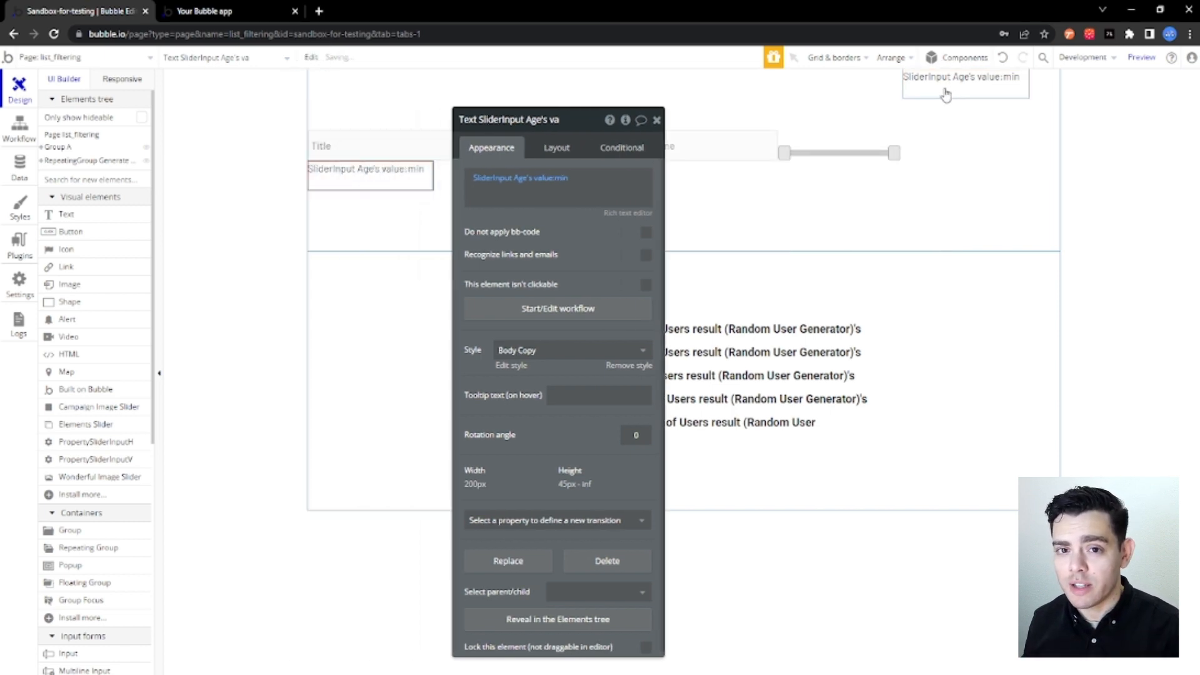
{"action": "left_click", "coordinate": [571, 184]}
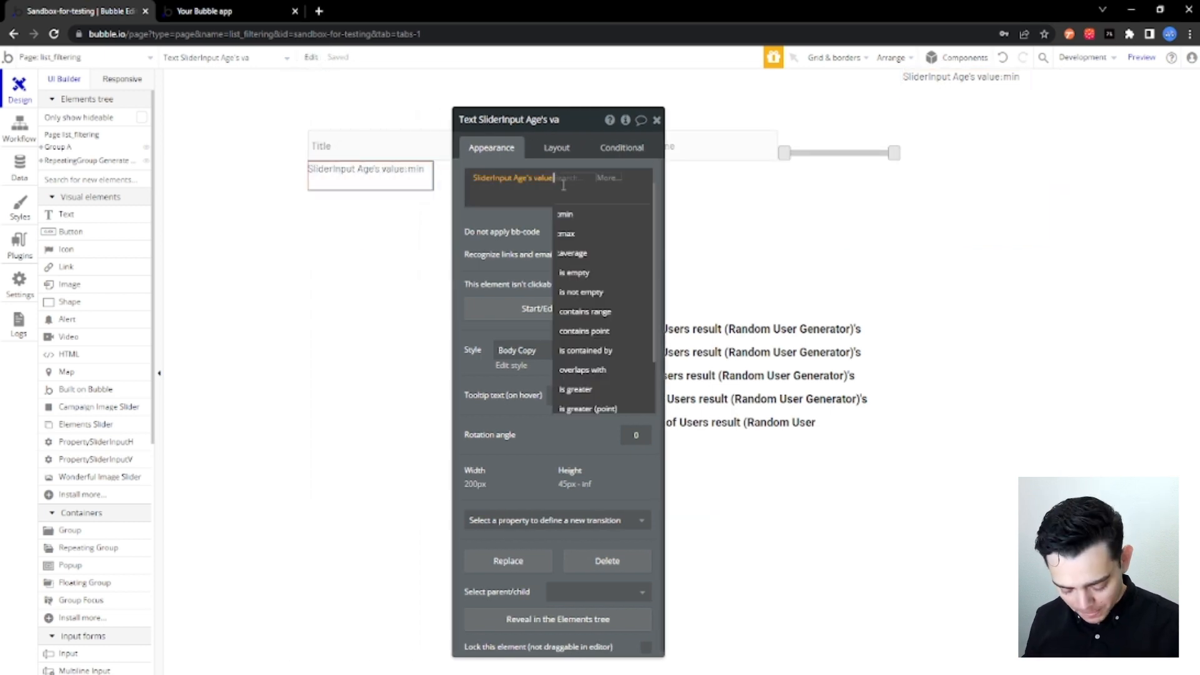
{"action": "left_click", "coordinate": [578, 224]}
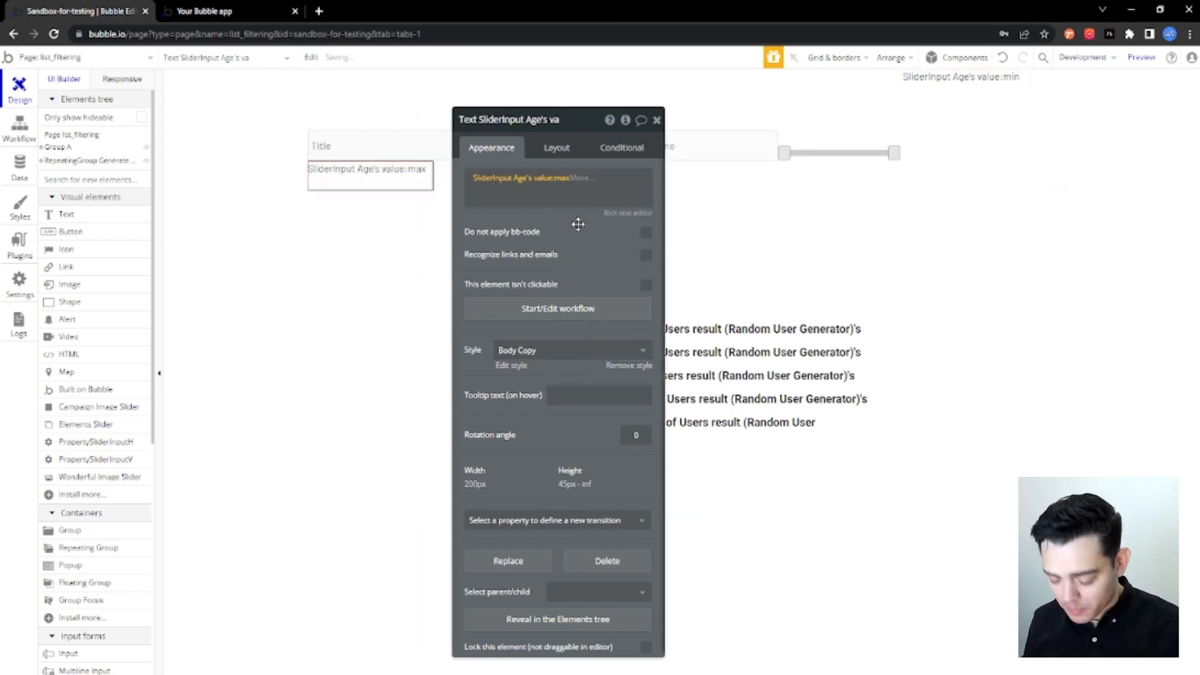
{"action": "left_click", "coordinate": [657, 121]}
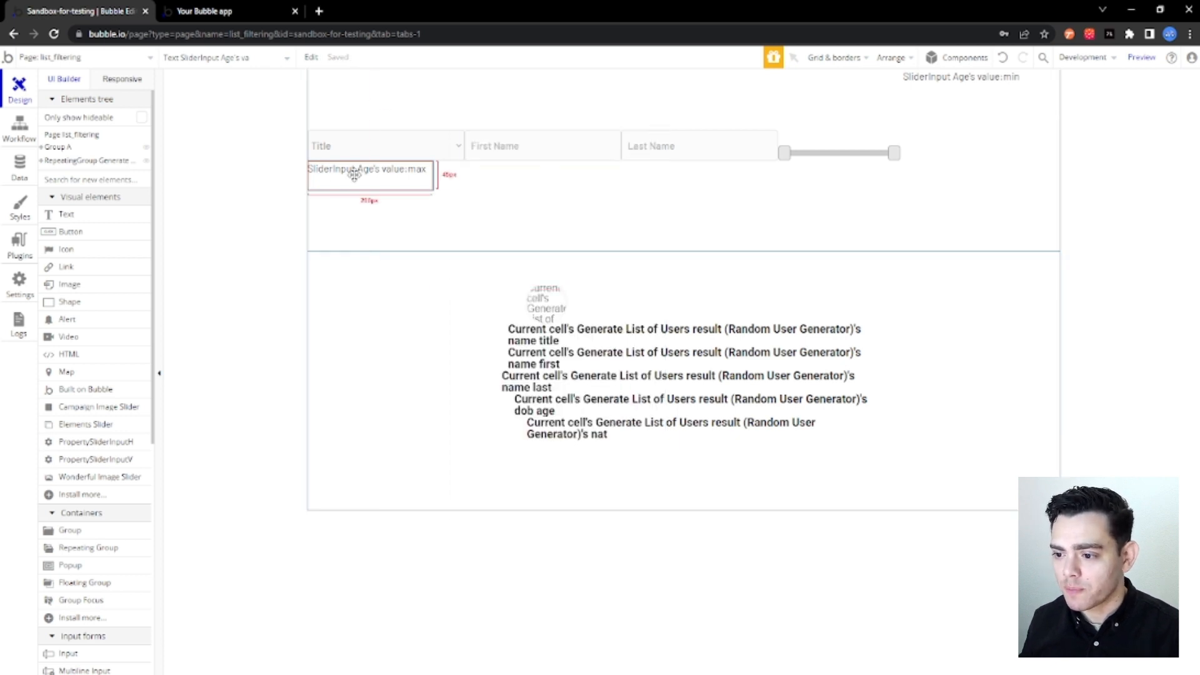
Group the minimum-age and maximum-age text elements together in a row container.
{"action": "right_click", "coordinate": [936, 88]}
{"action": "mouse_move", "coordinate": [975, 150]}
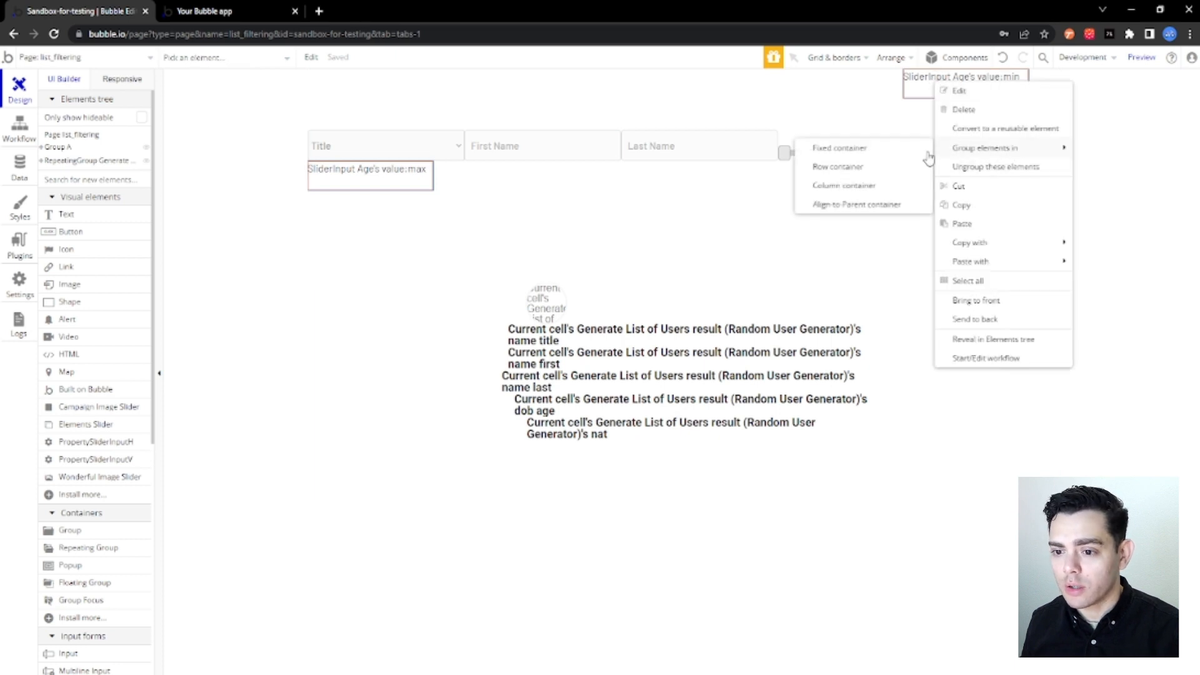
{"action": "left_click", "coordinate": [871, 170]}
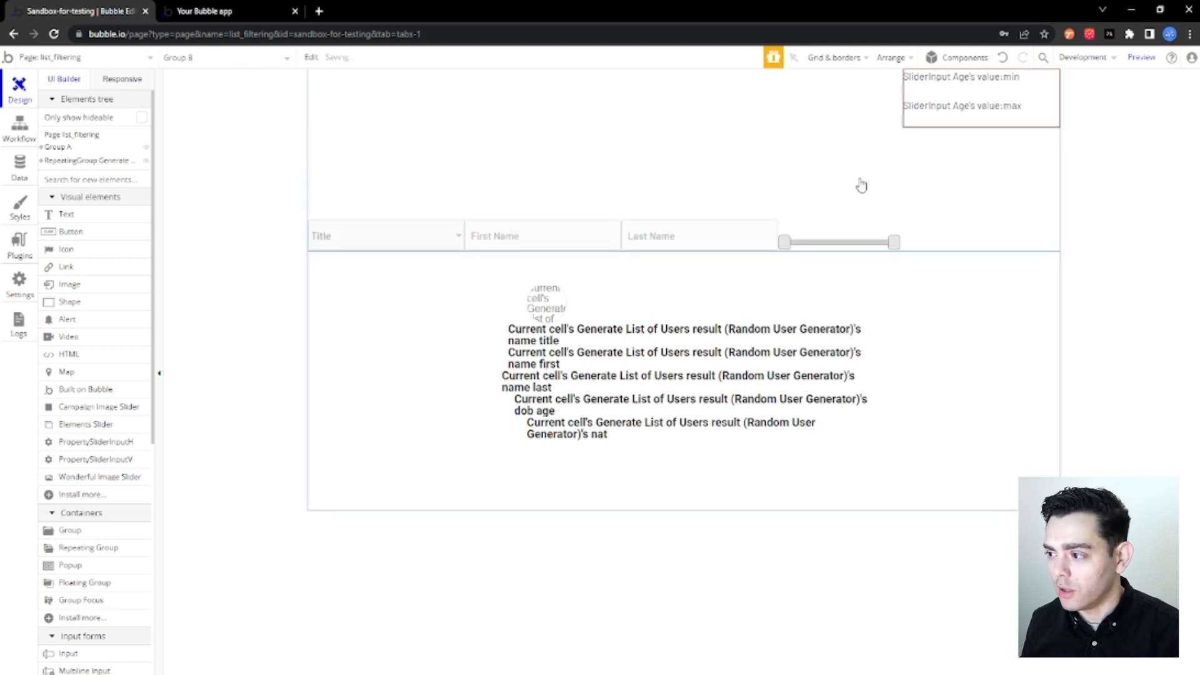
Group the age slider and the row of age texts together in a column container.
{"action": "left_click", "coordinate": [876, 250]}
{"action": "right_click", "coordinate": [876, 250]}
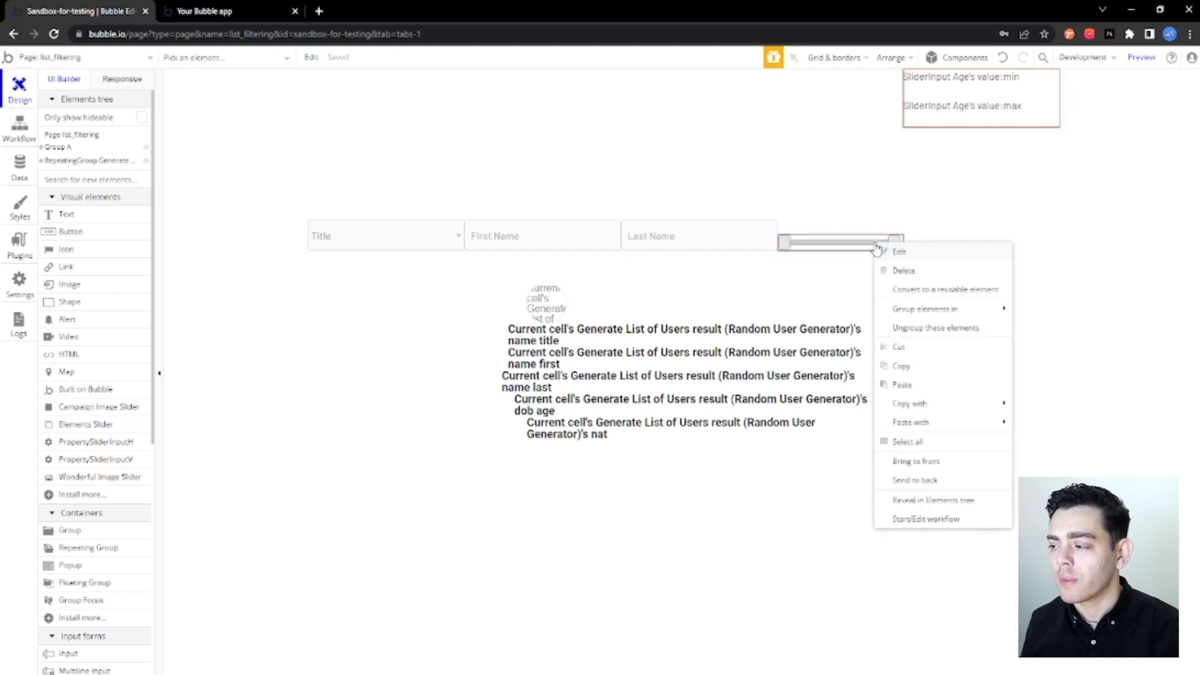
{"action": "mouse_move", "coordinate": [968, 311]}
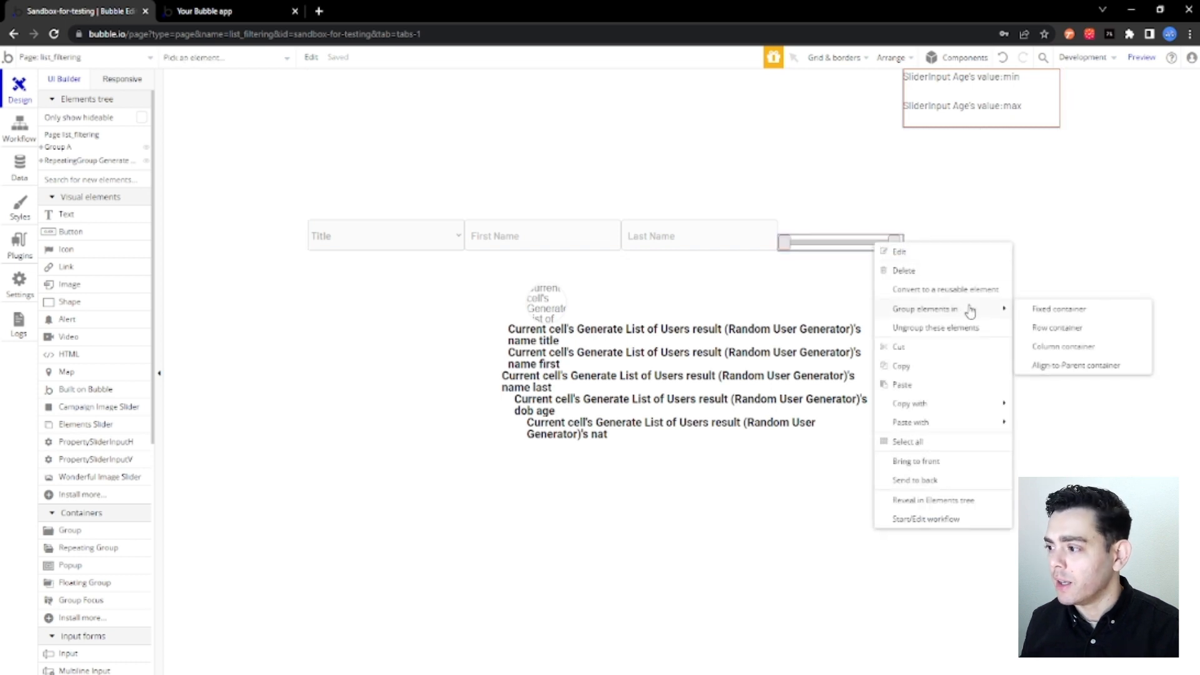
{"action": "left_click", "coordinate": [1065, 347]}
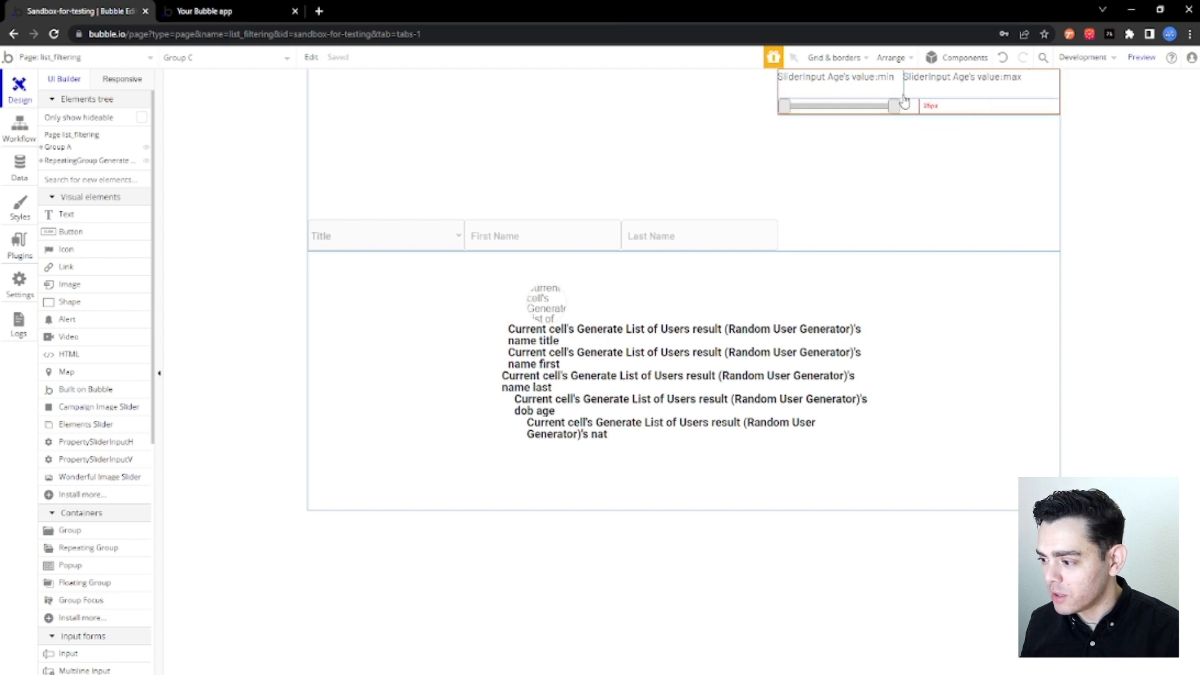
Set the container alignment of the age texts' row group to space between.
{"action": "left_click", "coordinate": [852, 92]}
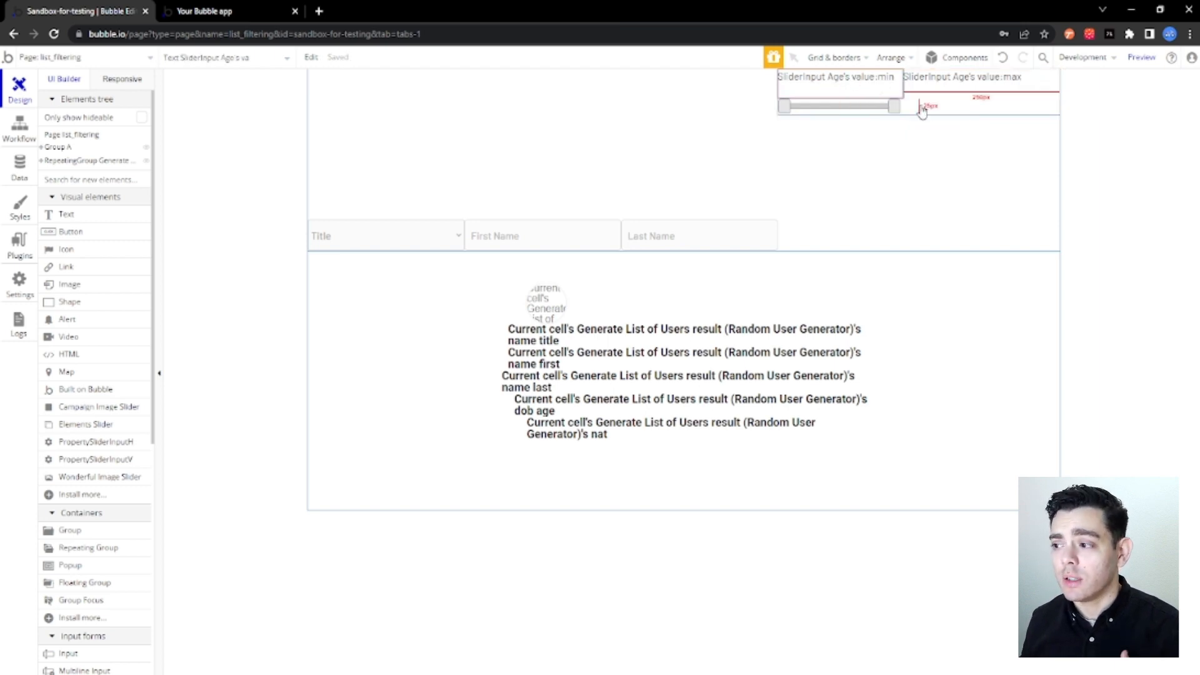
{"action": "left_click", "coordinate": [1043, 86]}
{"action": "double_click", "coordinate": [1039, 85]}
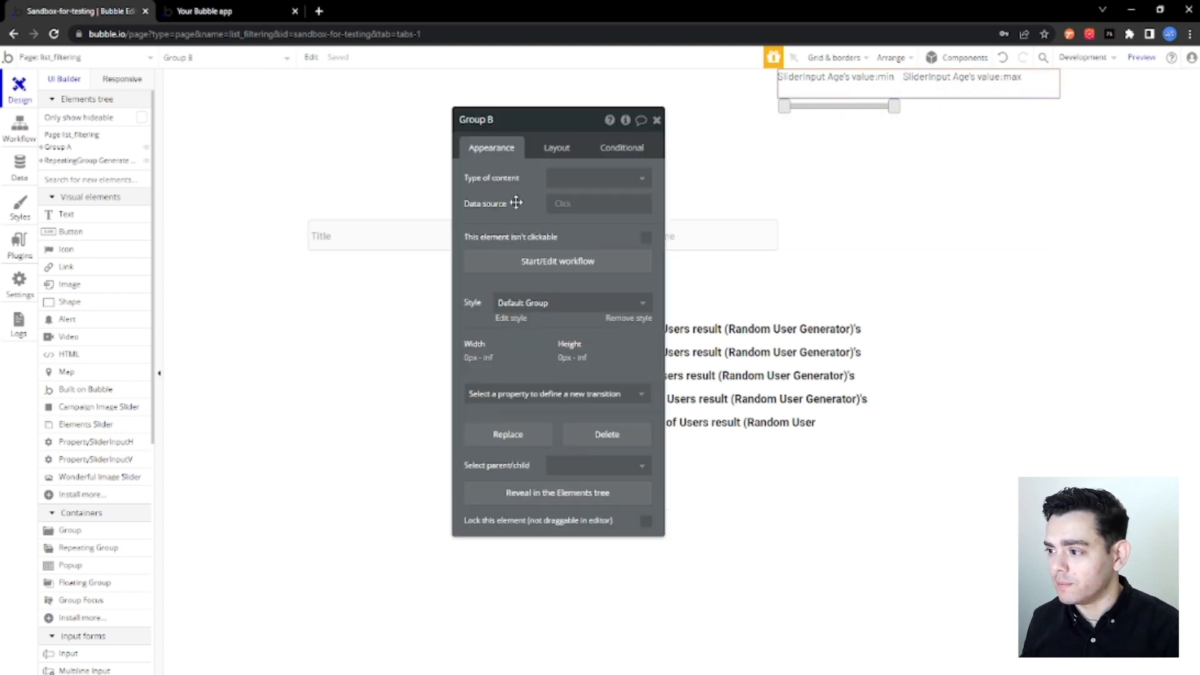
{"action": "left_click", "coordinate": [557, 148]}
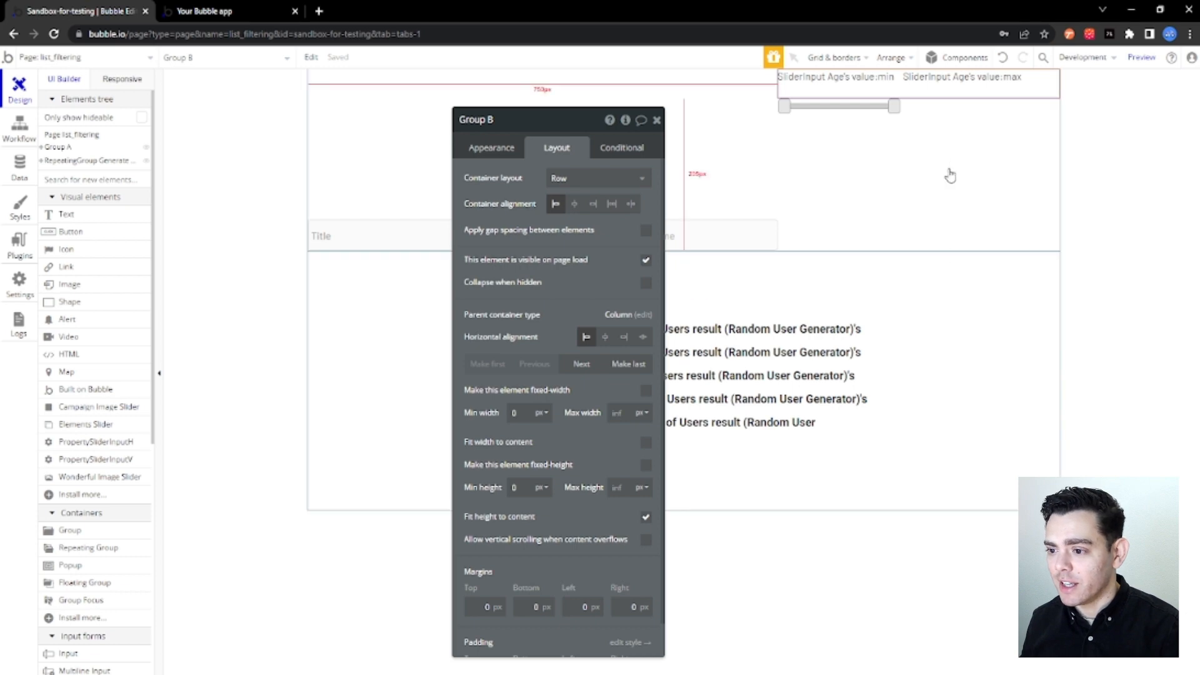
{"action": "left_click", "coordinate": [631, 203]}
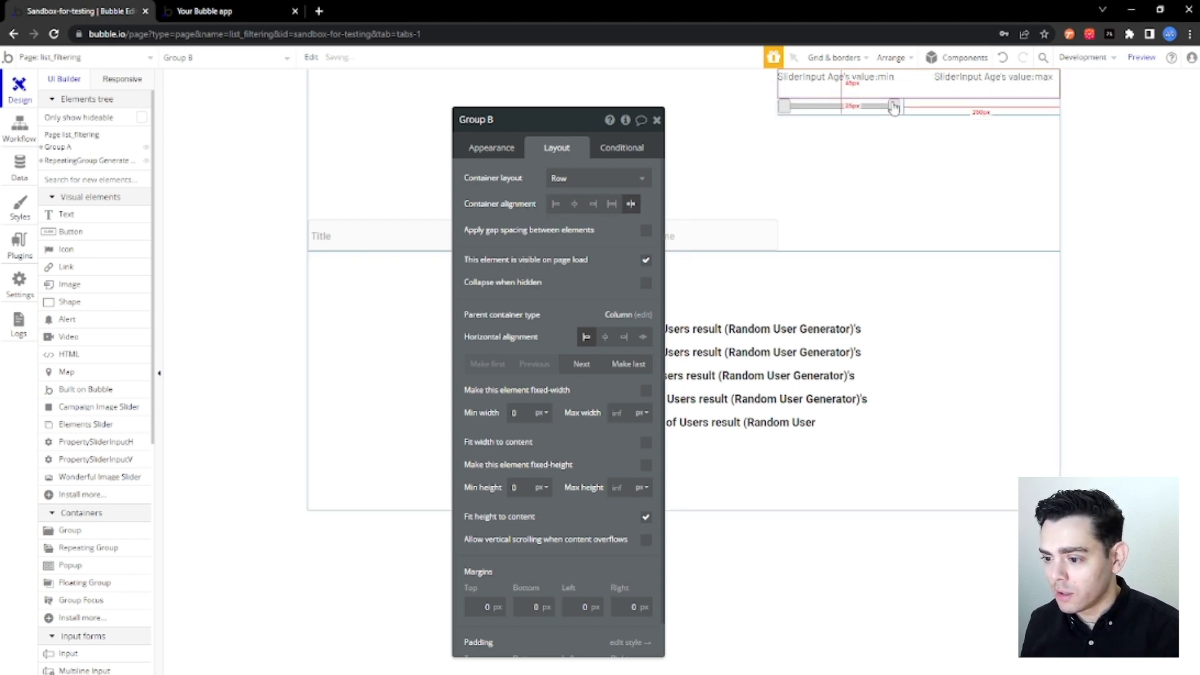
Set the slider's column group to bottom container alignment and bottom vertical alignment within the filter row.
{"action": "left_click", "coordinate": [894, 108]}
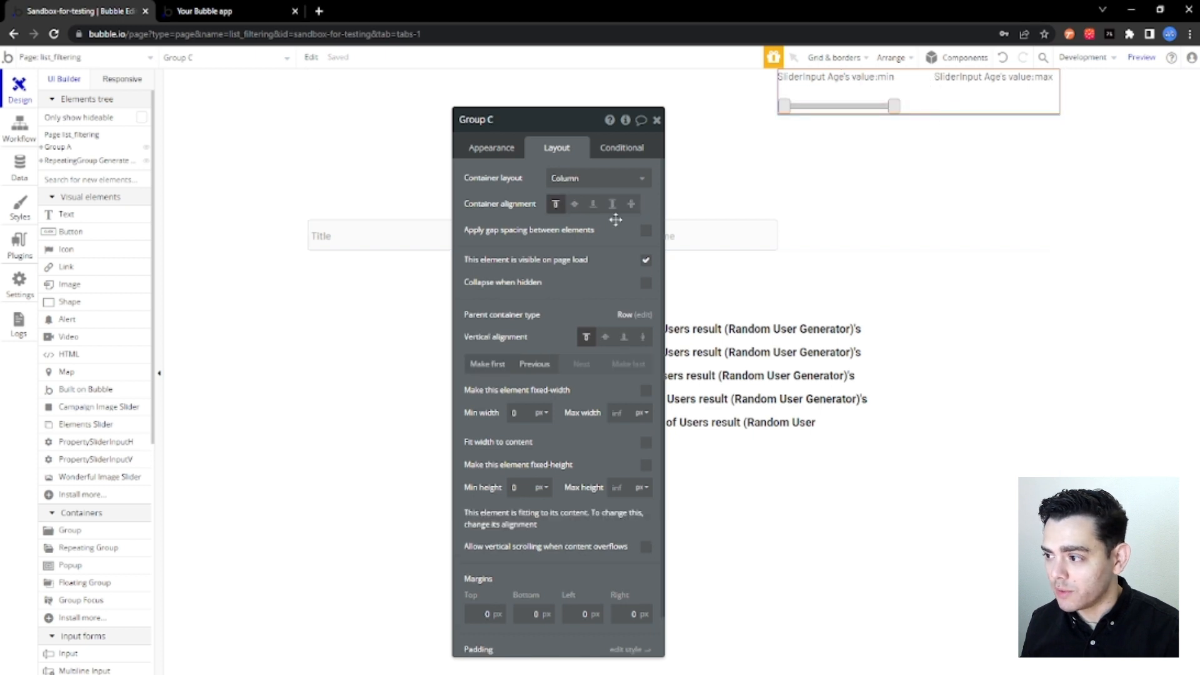
{"action": "left_click", "coordinate": [594, 207]}
{"action": "left_click", "coordinate": [624, 337]}
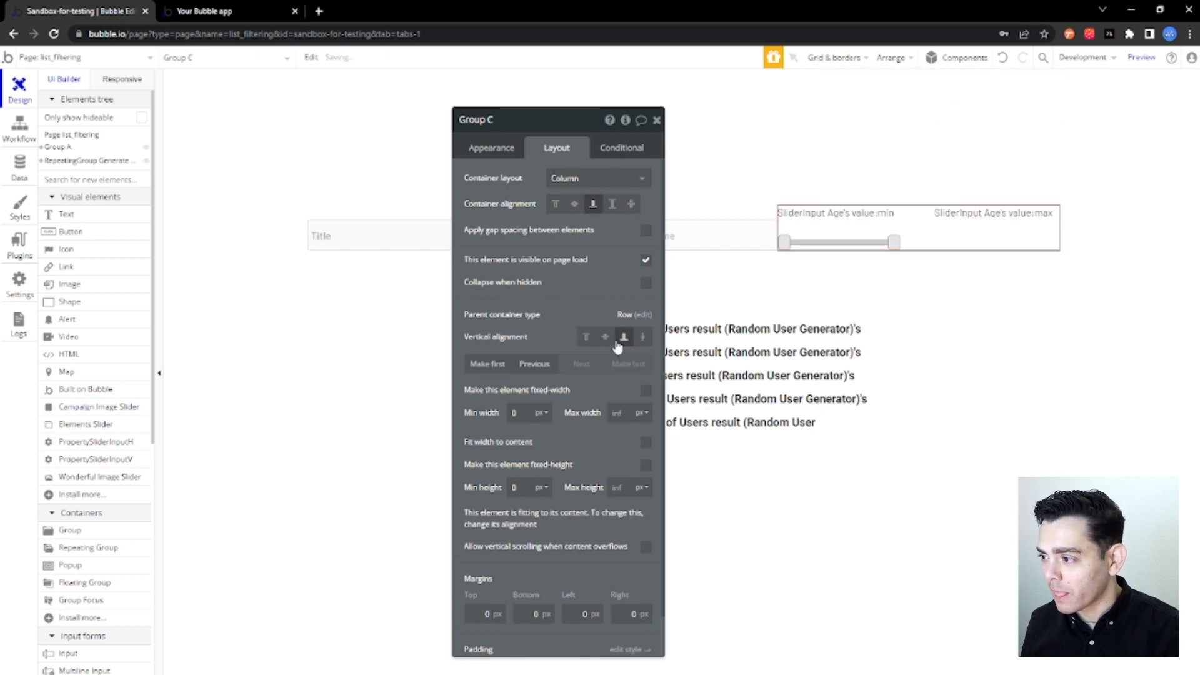
Turn off fixed width for the minimum-age text and set its min width to 40 px.
{"action": "left_click", "coordinate": [892, 223]}
{"action": "left_click", "coordinate": [646, 302]}
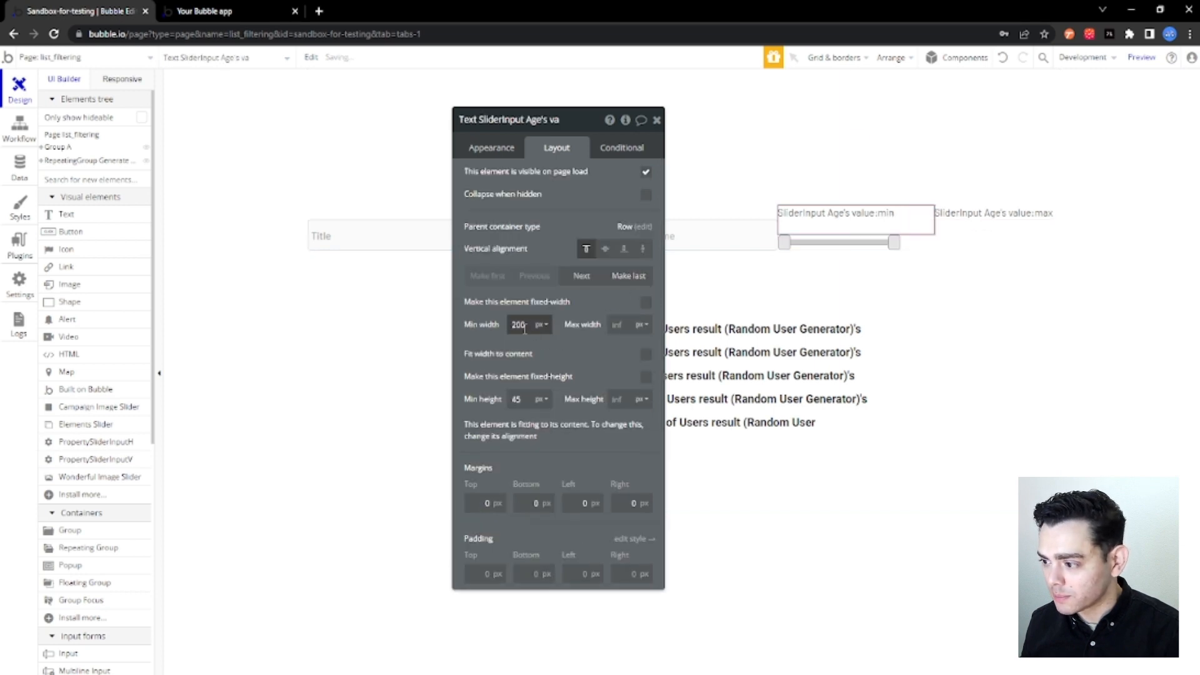
{"action": "left_click_drag", "start_coordinate": [530, 325], "coordinate": [503, 327]}
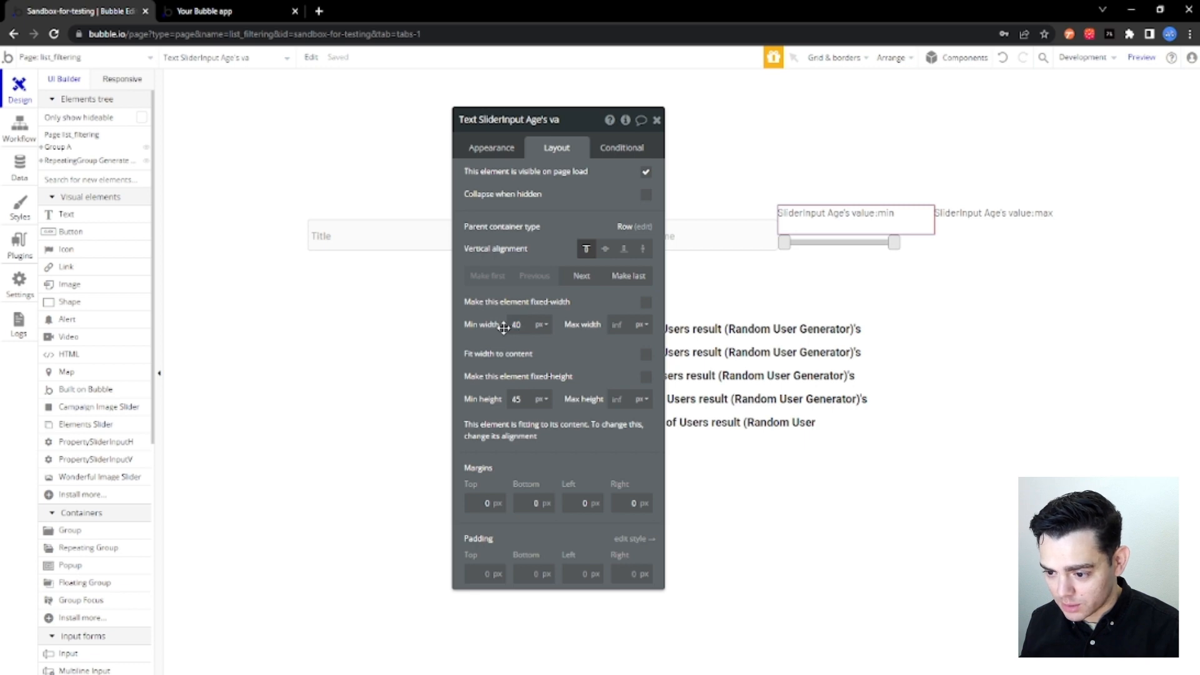
{"action": "type", "text": "40"}
Set the maximum-age text to a fixed width of 40 px and make the minimum-age text fixed-width as well.
{"action": "left_click", "coordinate": [963, 220]}
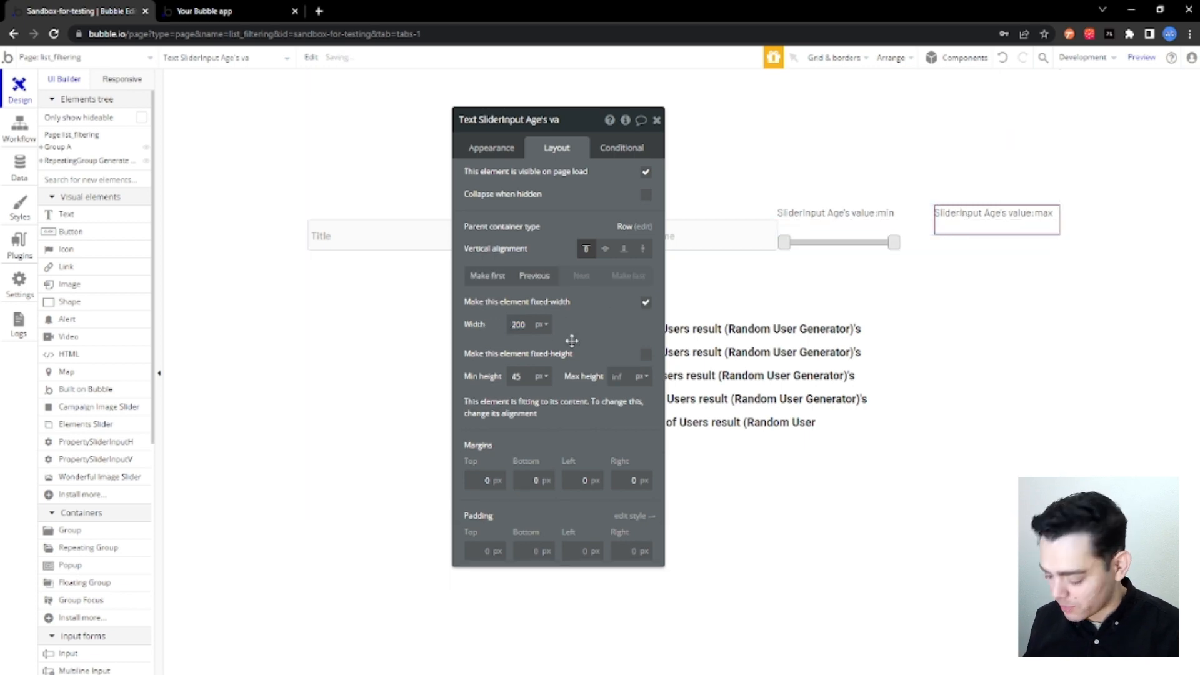
{"action": "left_click", "coordinate": [645, 302]}
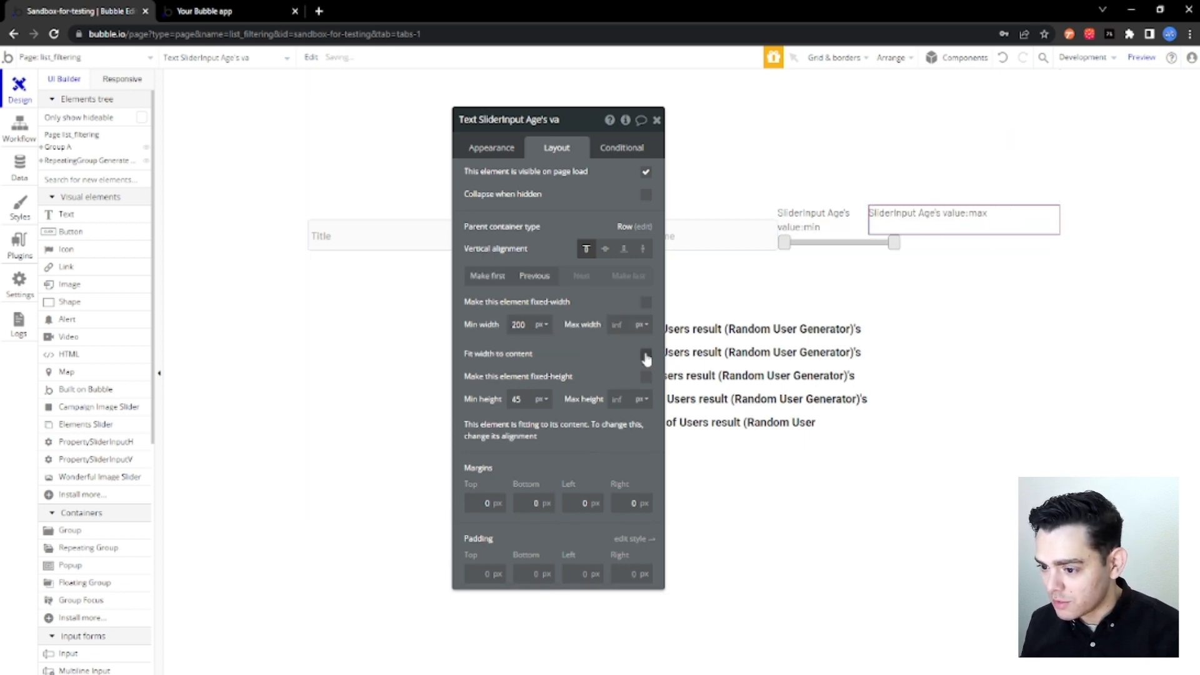
{"action": "left_click_drag", "start_coordinate": [529, 325], "coordinate": [503, 325]}
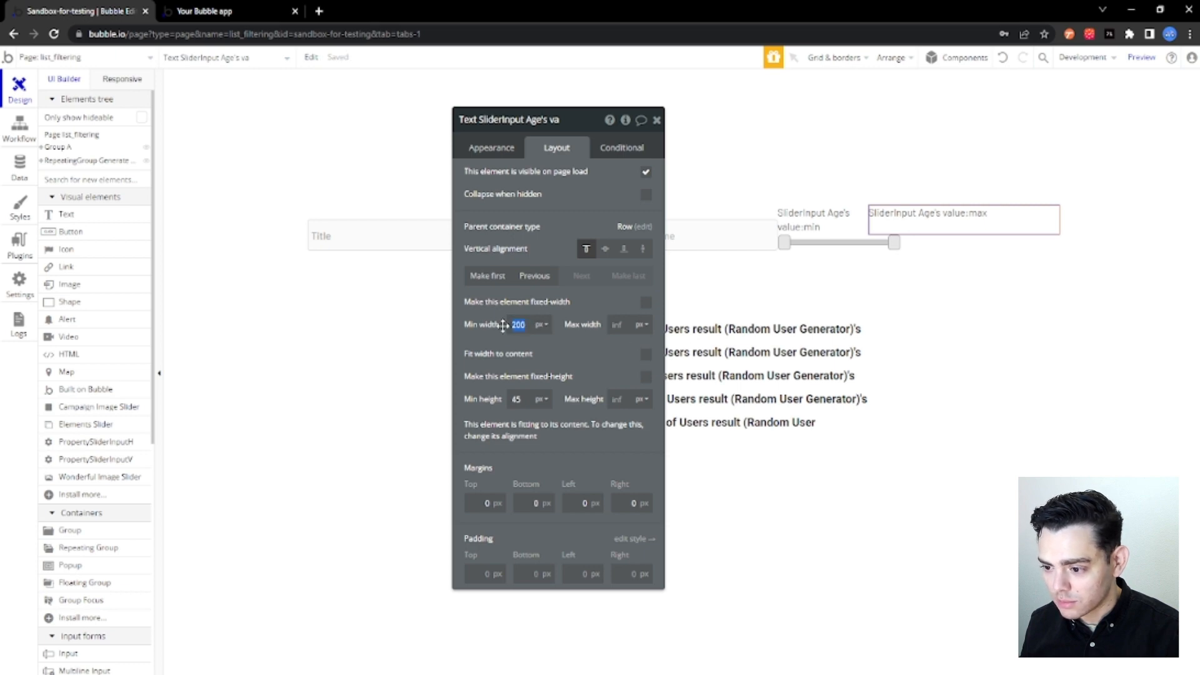
{"action": "left_click", "coordinate": [647, 304]}
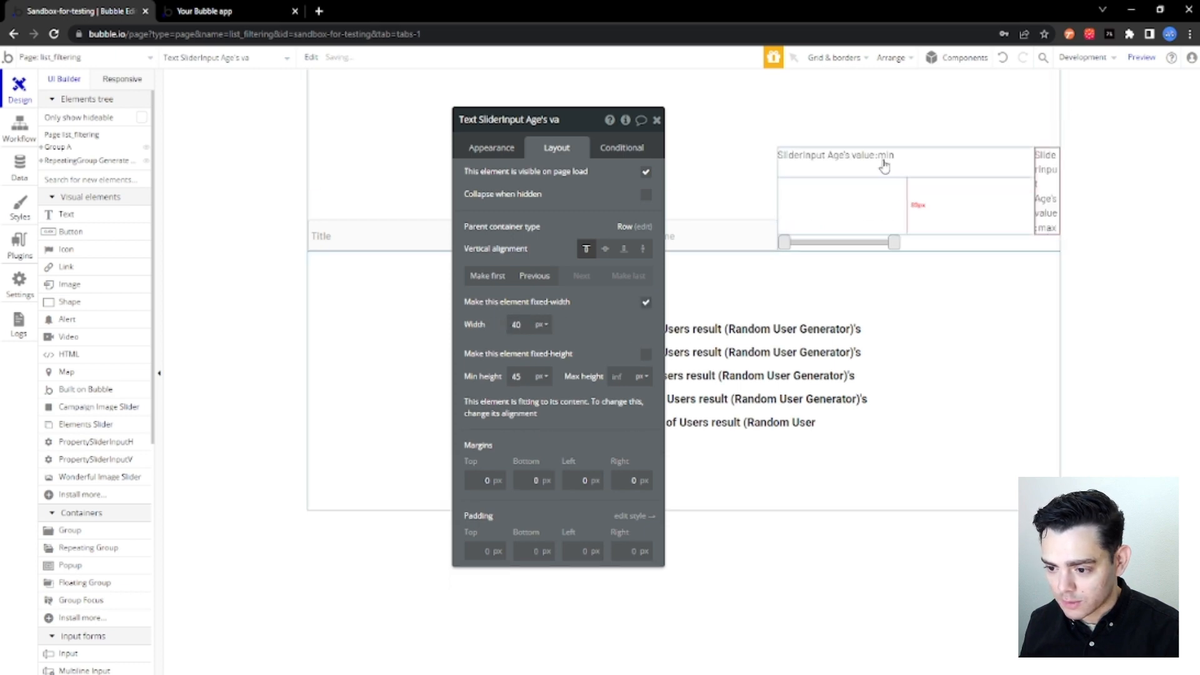
{"action": "left_click", "coordinate": [885, 165]}
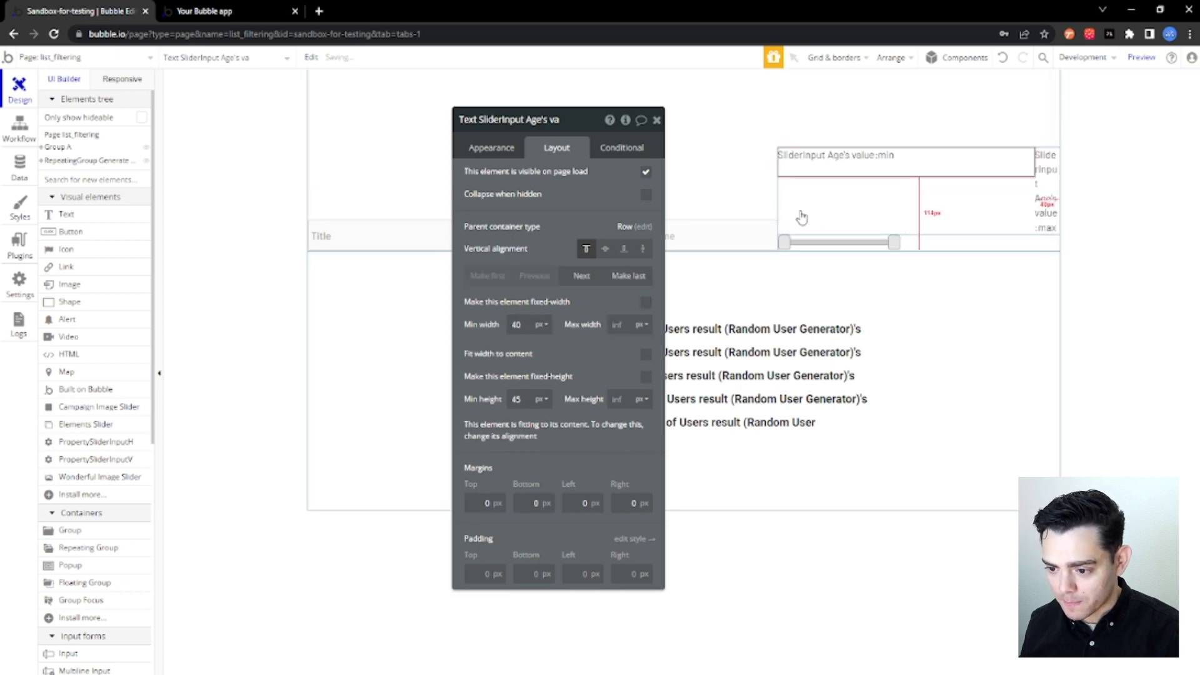
{"action": "left_click", "coordinate": [647, 305]}
Make the column group holding the slider and age texts fit its width to content.
{"action": "left_click", "coordinate": [892, 201]}
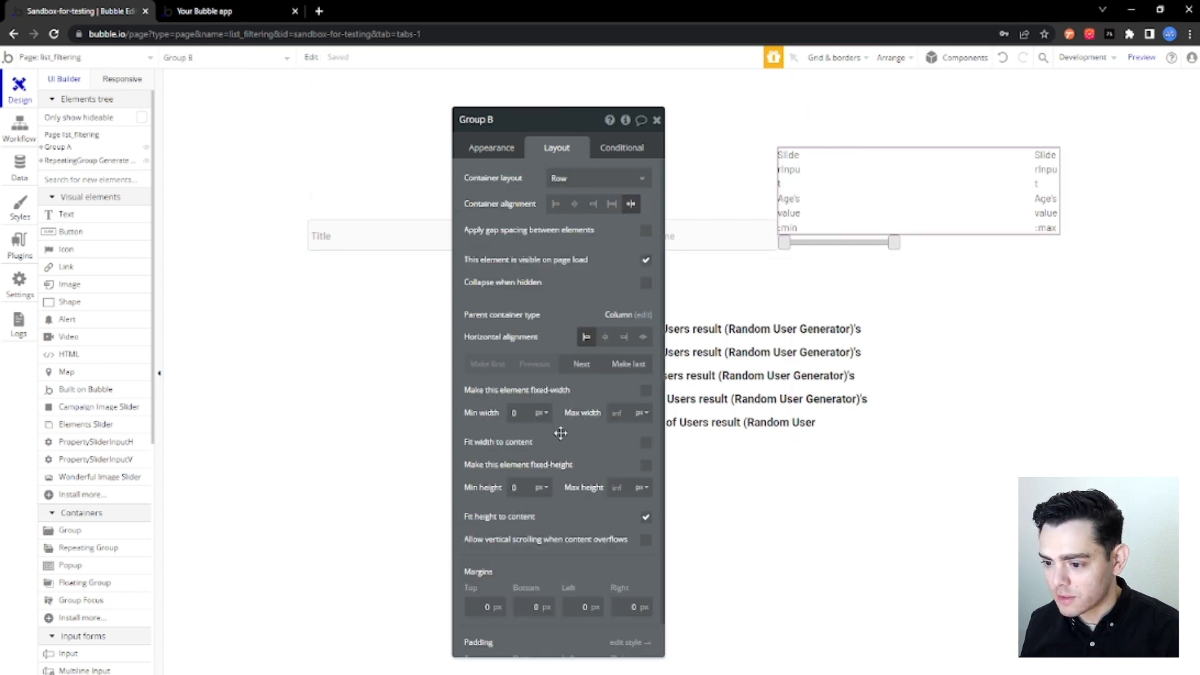
{"action": "left_click", "coordinate": [646, 443]}
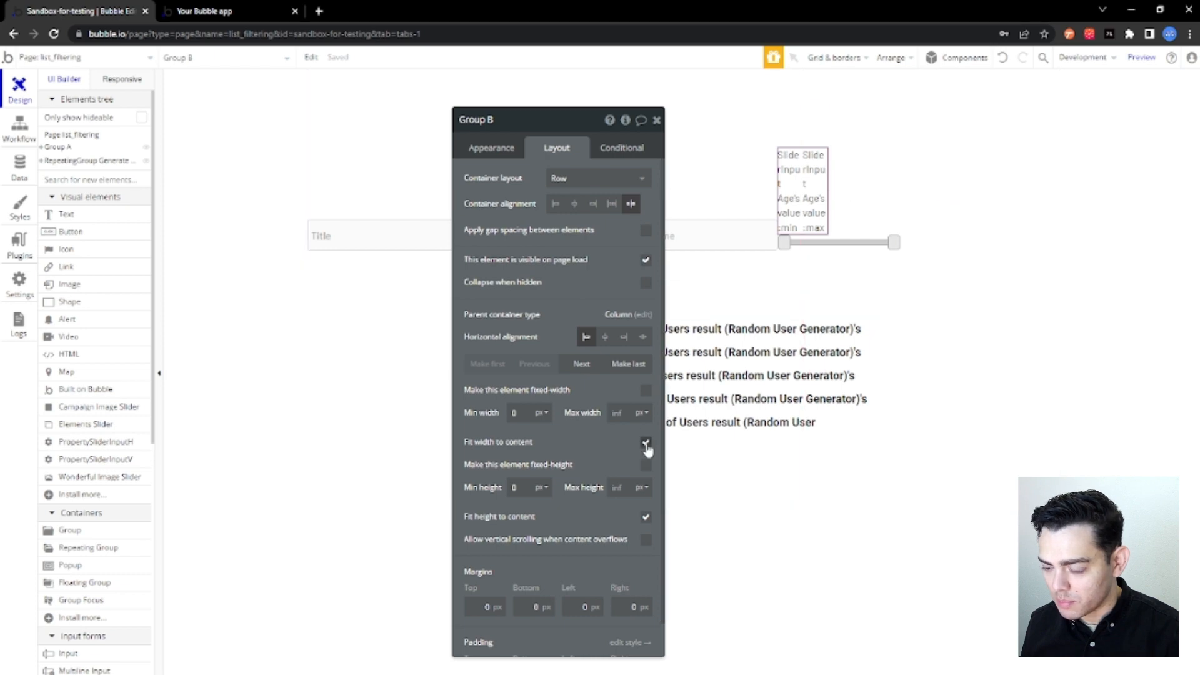
{"action": "left_click", "coordinate": [931, 245]}
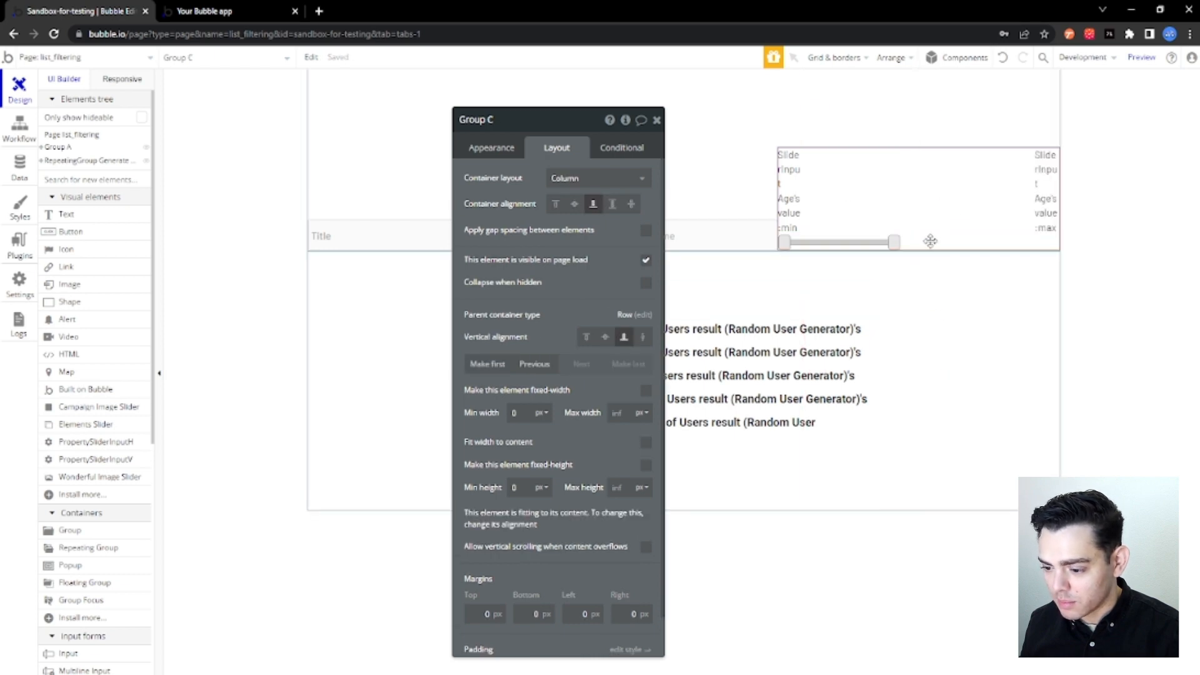
{"action": "left_click", "coordinate": [651, 443]}
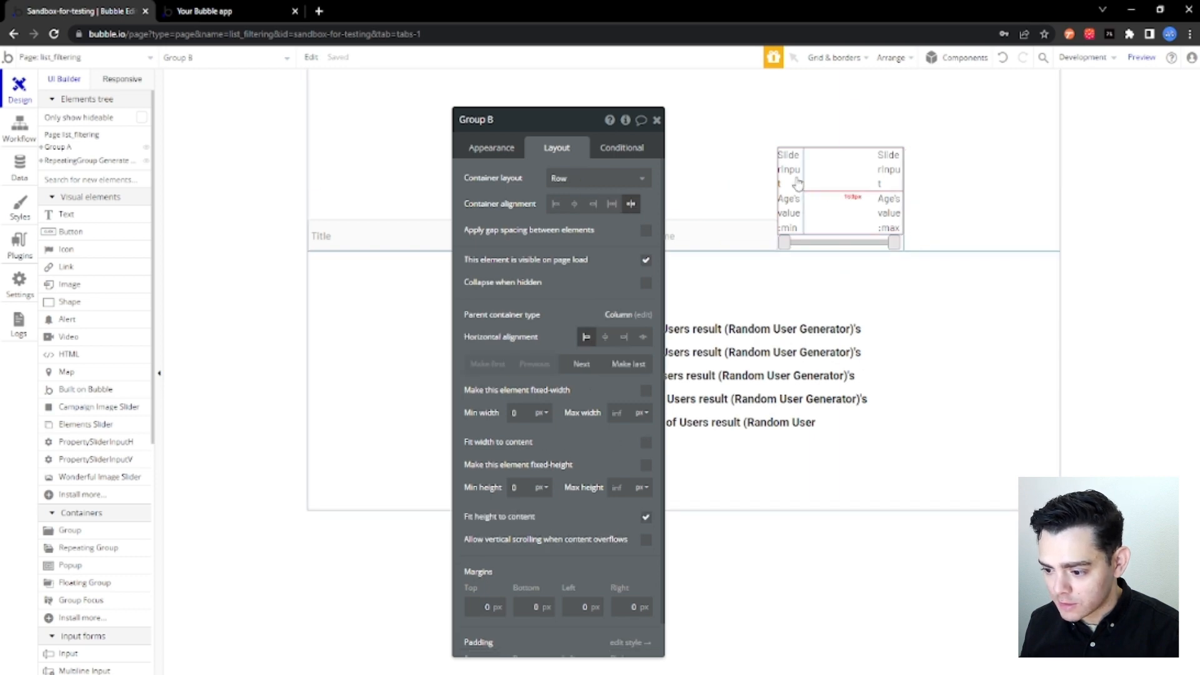
Set the min height of both age text elements to 0 px.
{"action": "left_click", "coordinate": [794, 183]}
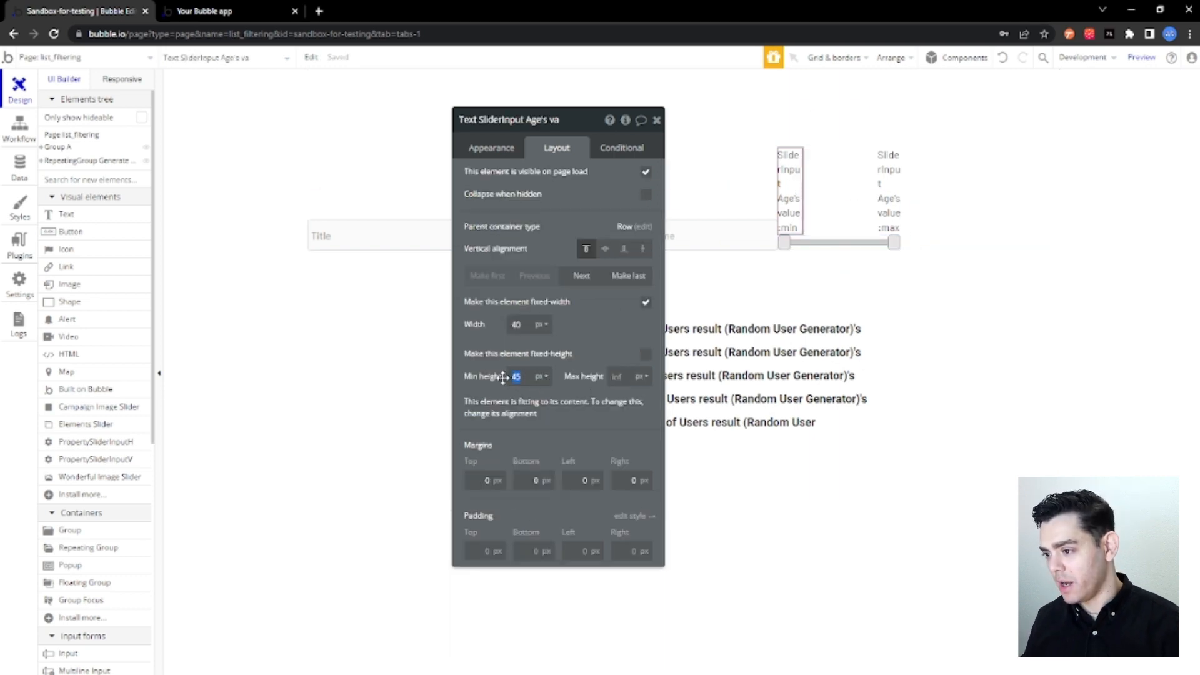
{"action": "left_click", "coordinate": [891, 190]}
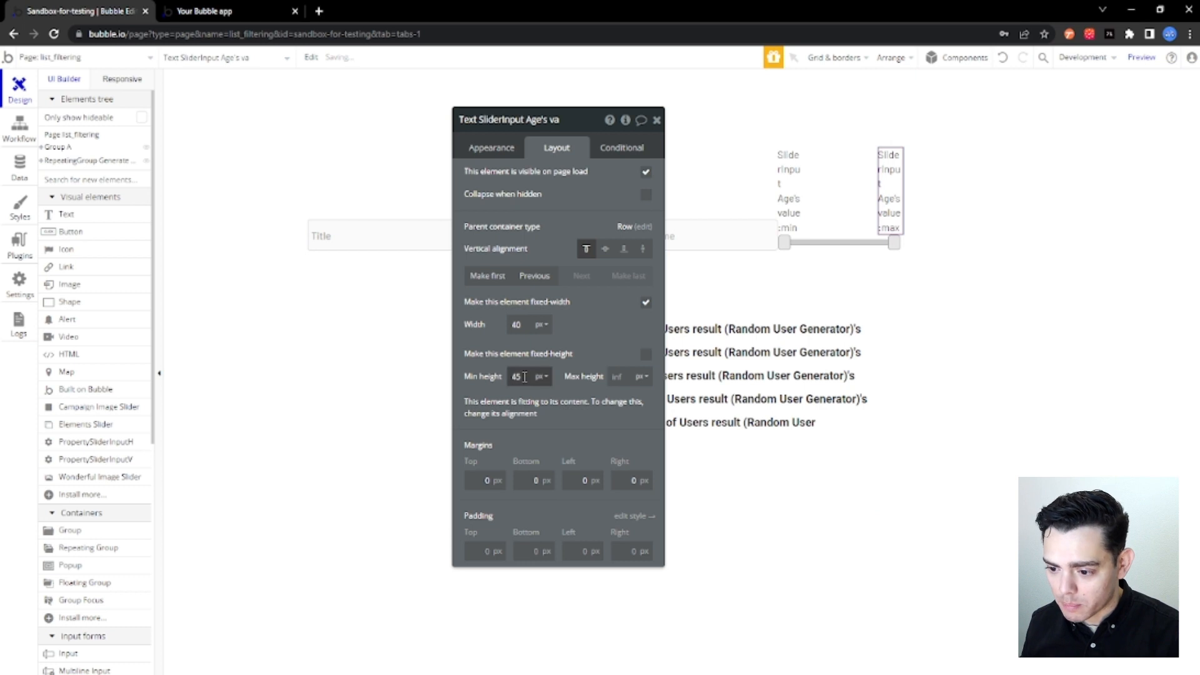
{"action": "left_click_drag", "start_coordinate": [526, 376], "coordinate": [506, 377]}
{"action": "type", "text": "0"}
{"action": "left_click", "coordinate": [856, 185]}
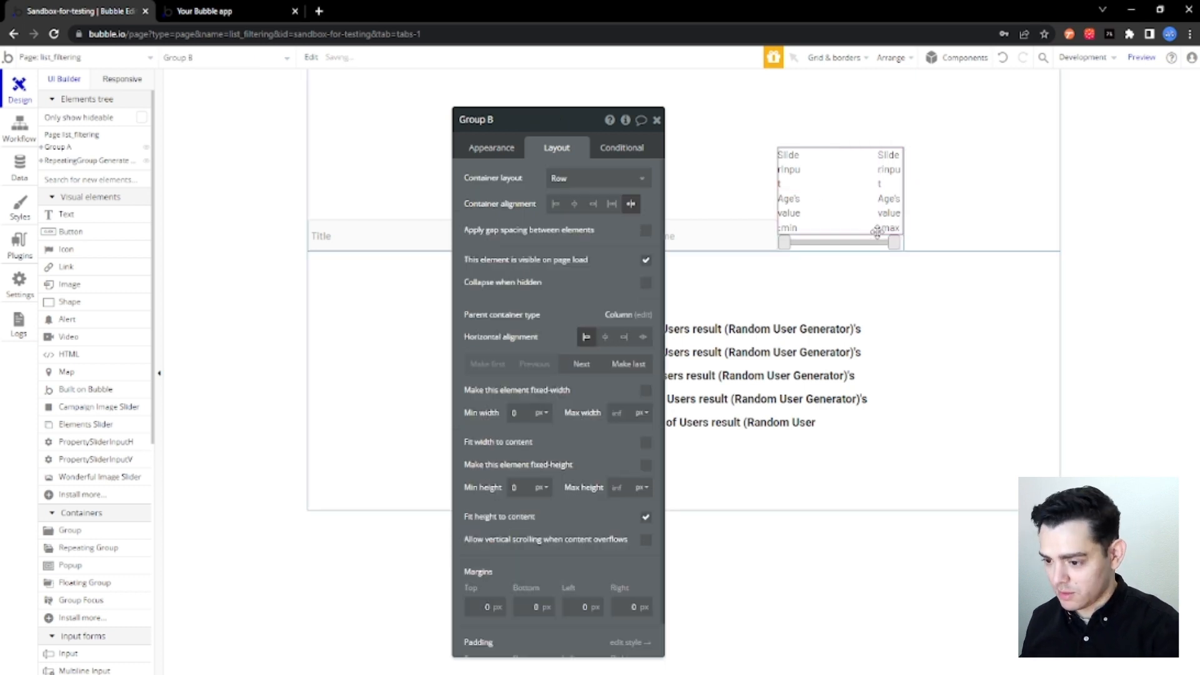
{"action": "left_click", "coordinate": [864, 244]}
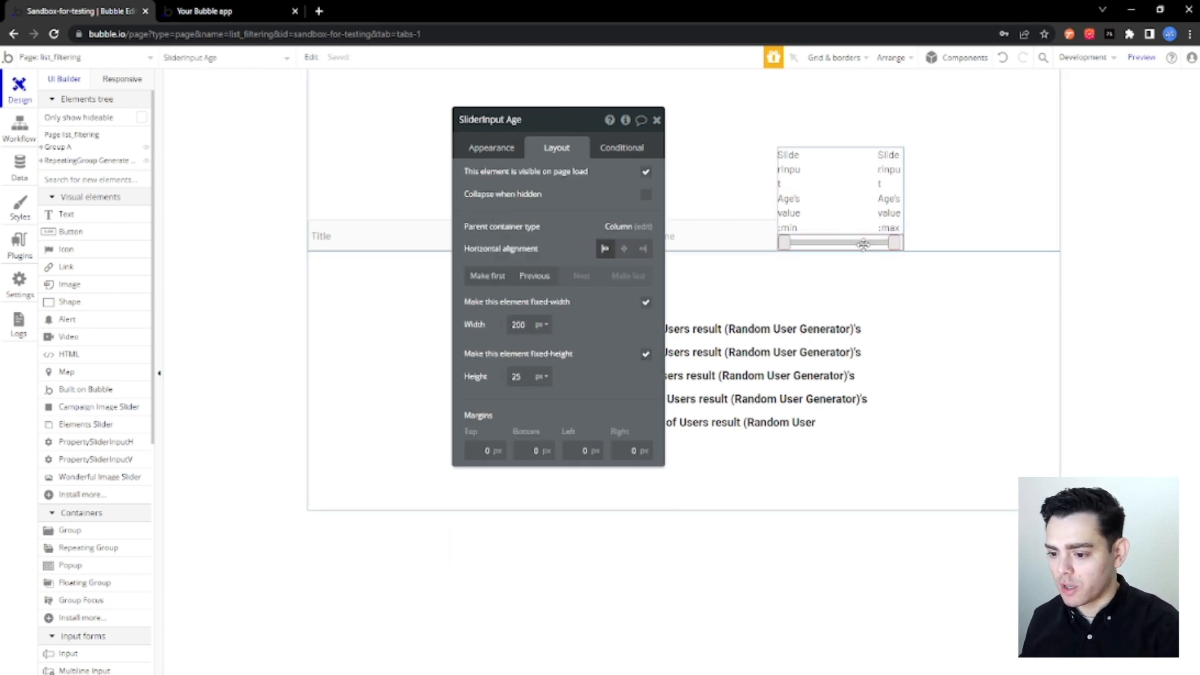
{"action": "left_click", "coordinate": [938, 215]}
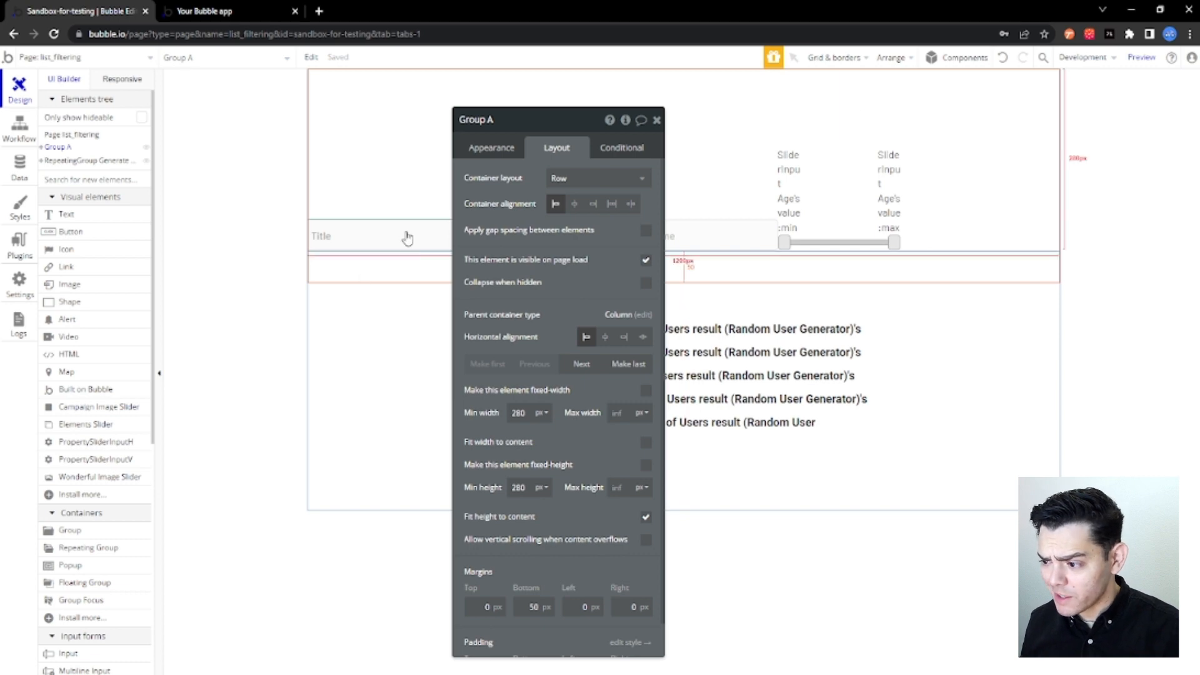
Duplicate the Title dropdown and make the copy the last element in the filter row.
{"action": "left_click", "coordinate": [410, 234]}
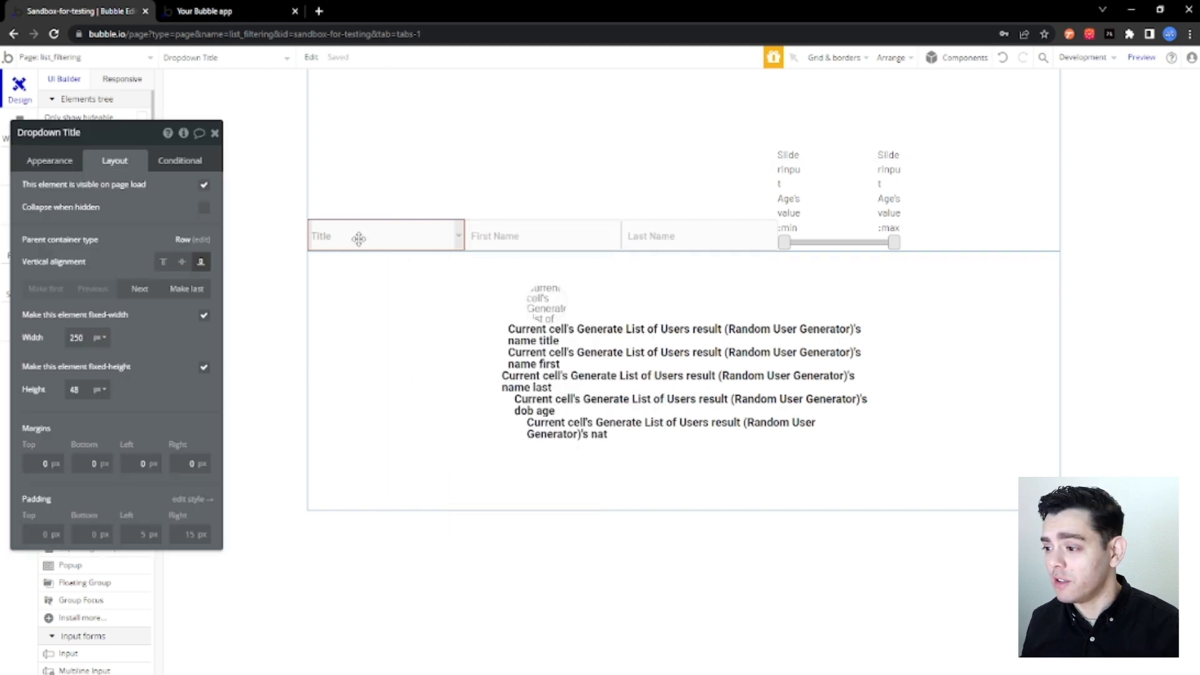
{"action": "key", "text": "ctrl+c"}
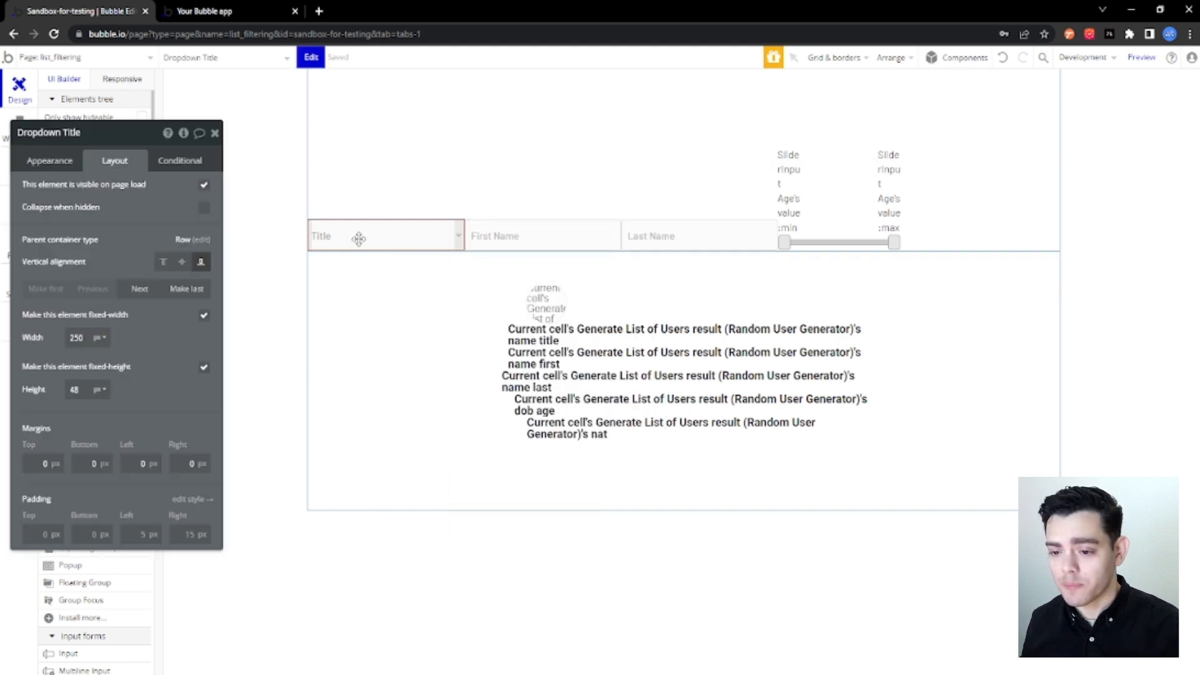
{"action": "key", "text": "ctrl+v"}
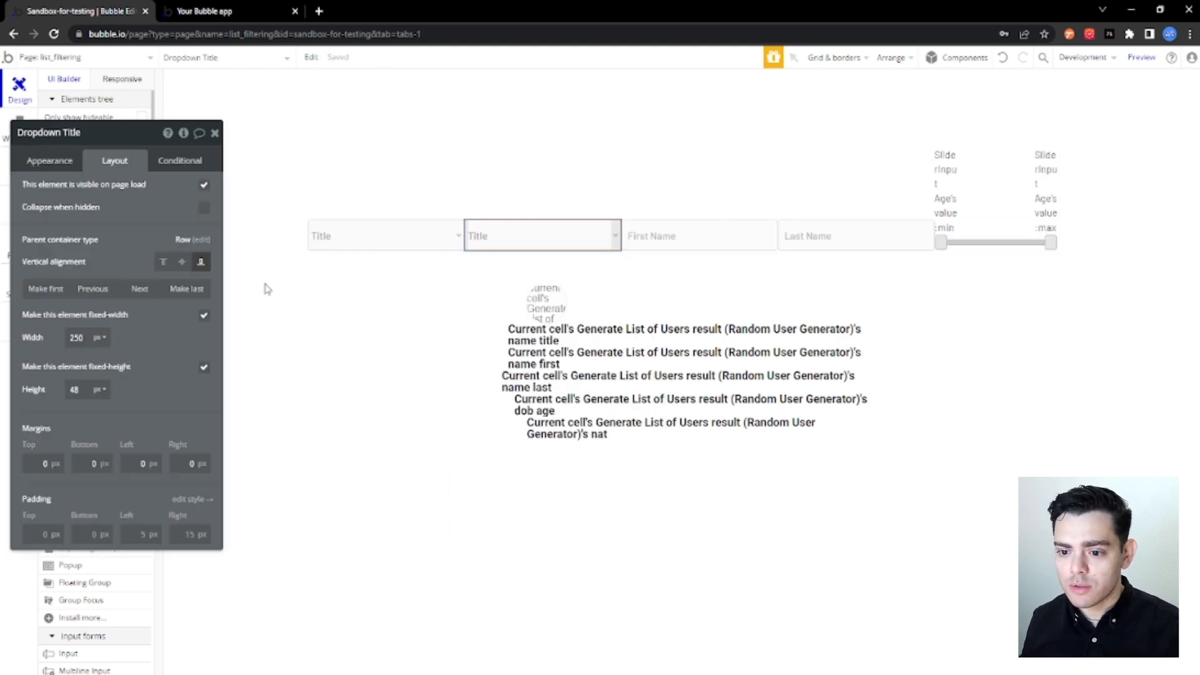
{"action": "left_click", "coordinate": [197, 291]}
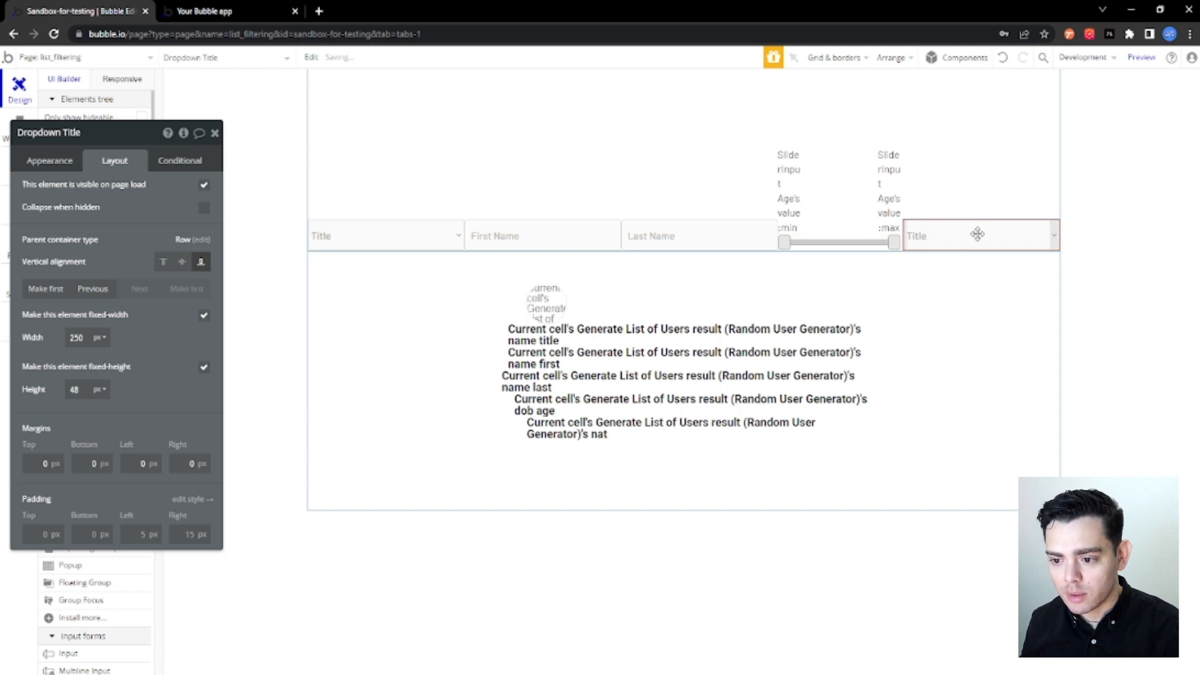
Group the choices source of the duplicated dropdown at the end of the filter row by nat.
{"action": "left_click", "coordinate": [43, 162]}
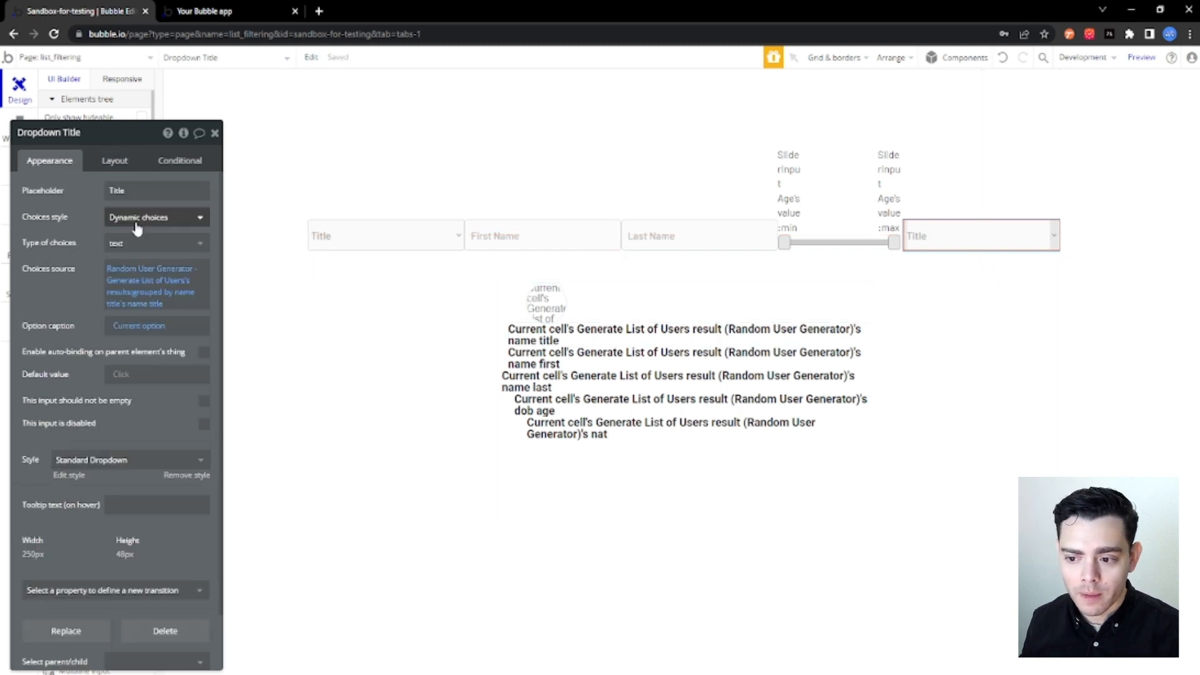
{"action": "left_click_drag", "start_coordinate": [75, 215], "coordinate": [306, 182]}
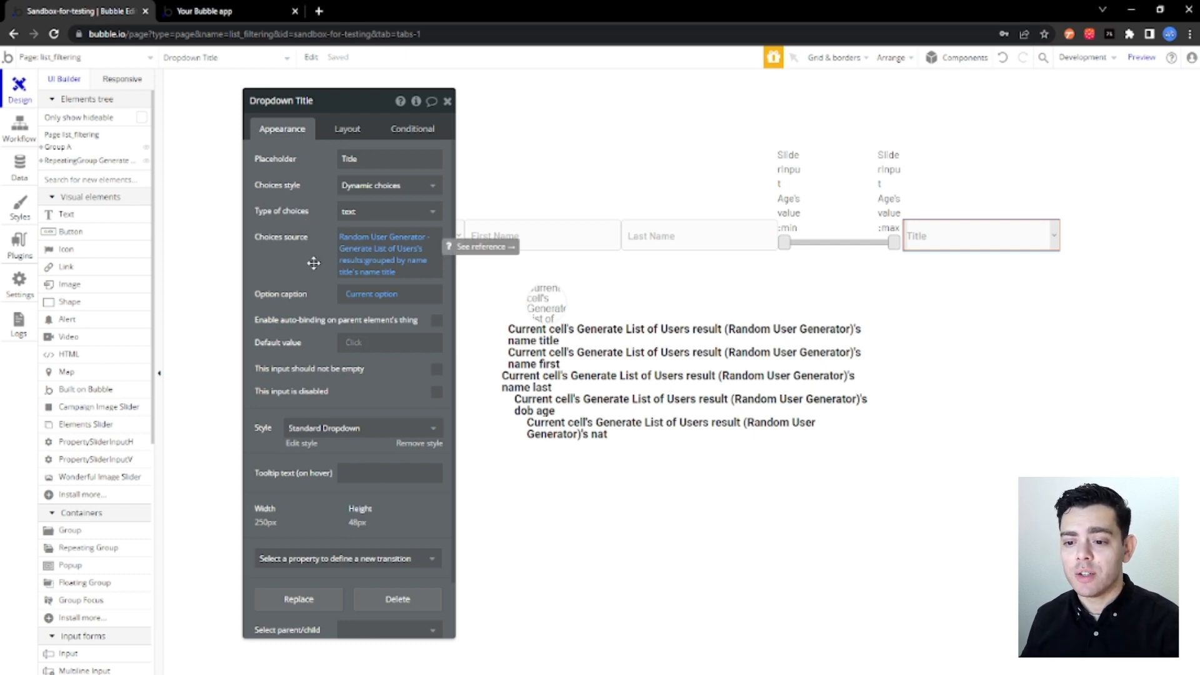
{"action": "left_click", "coordinate": [361, 267]}
{"action": "left_click", "coordinate": [594, 131]}
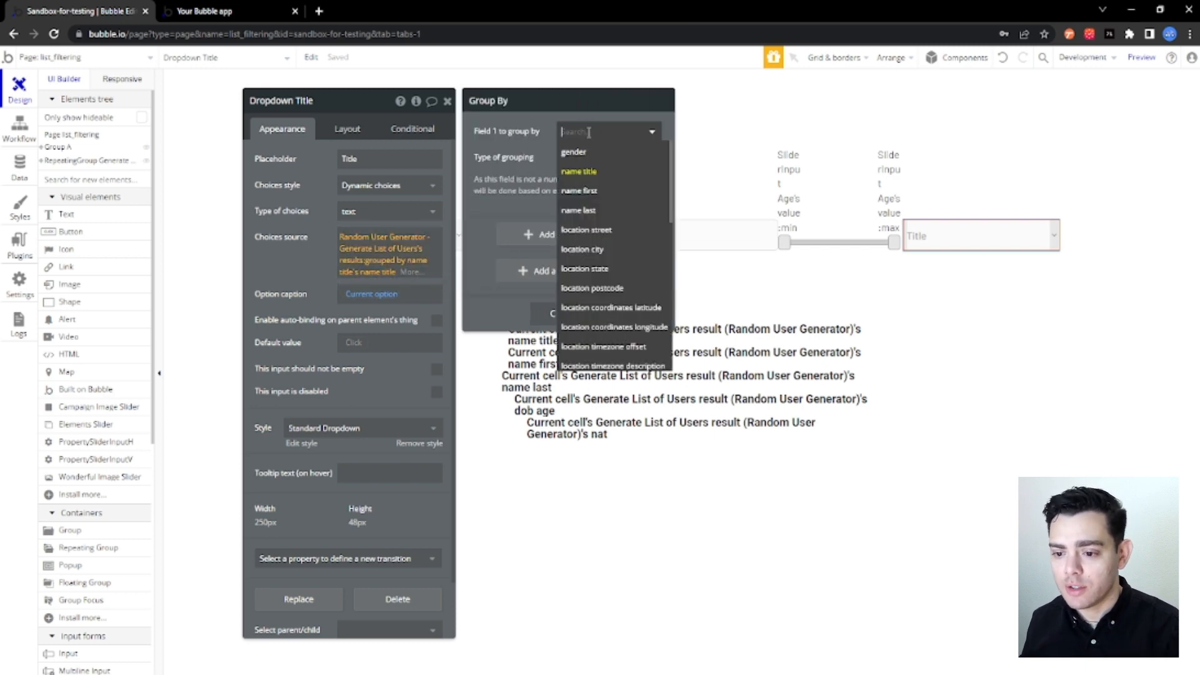
{"action": "scroll", "coordinate": [646, 226], "scroll_direction": "down", "scroll_amount": 3}
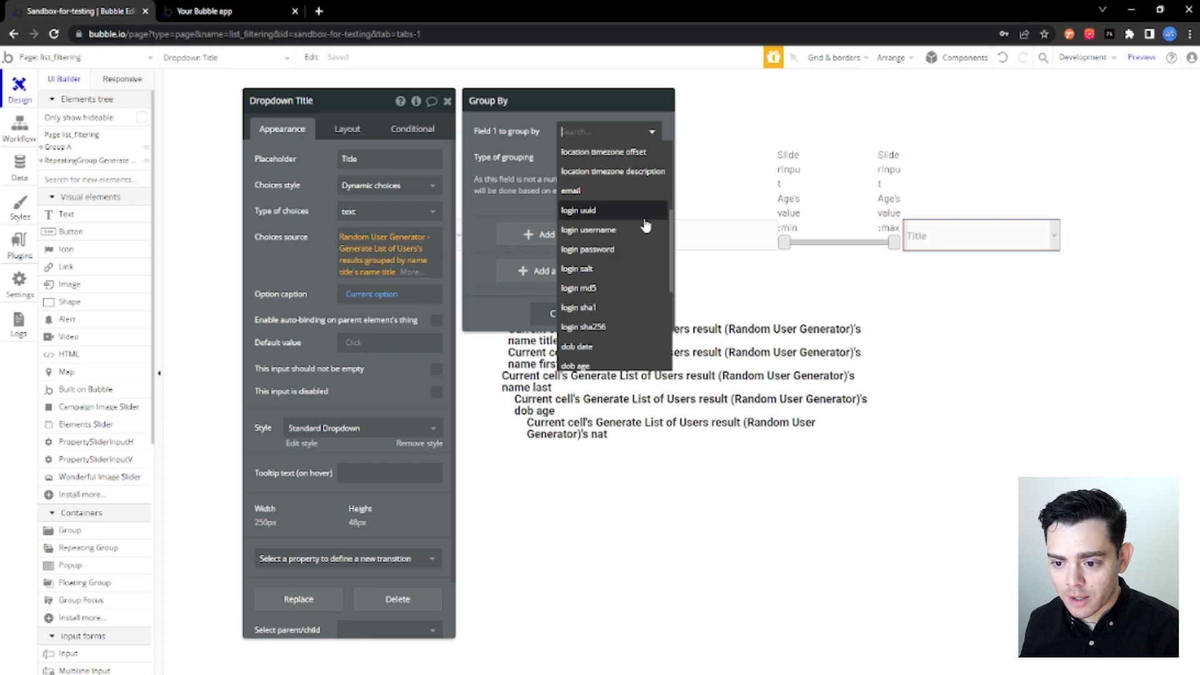
{"action": "scroll", "coordinate": [646, 226], "scroll_direction": "down", "scroll_amount": 3}
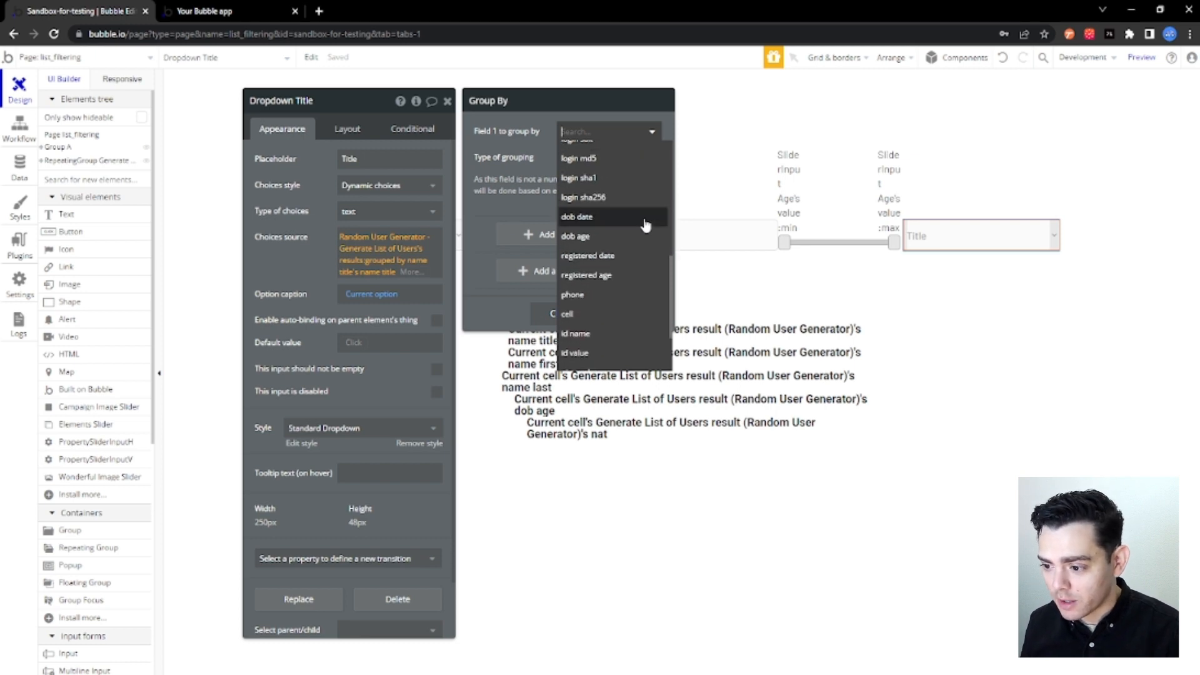
{"action": "scroll", "coordinate": [645, 225], "scroll_direction": "down", "scroll_amount": 3}
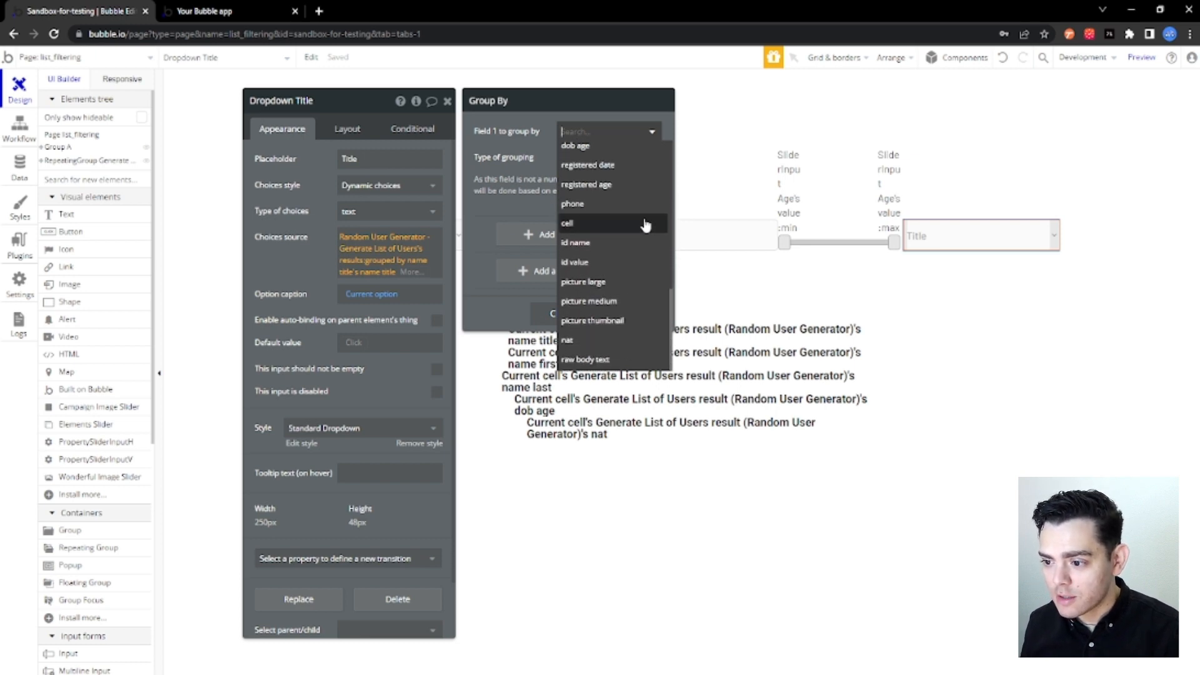
{"action": "left_click", "coordinate": [593, 347]}
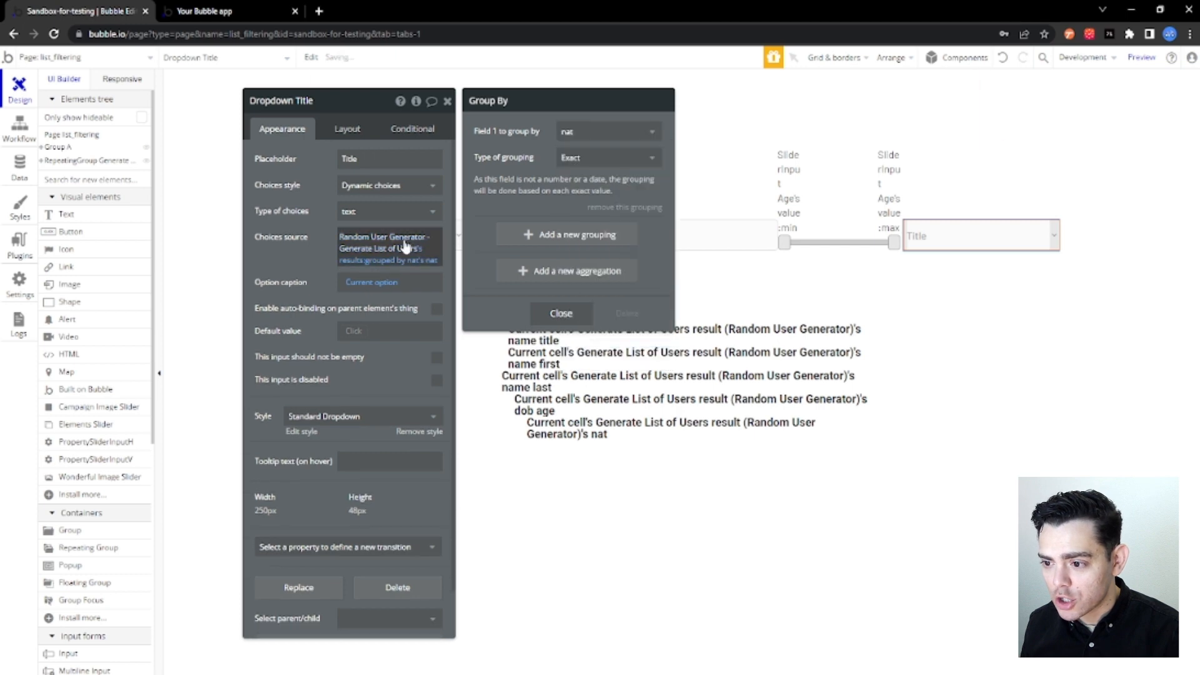
Change the duplicated dropdown's placeholder to Nat.
{"action": "left_click", "coordinate": [305, 102]}
{"action": "double_click", "coordinate": [365, 161]}
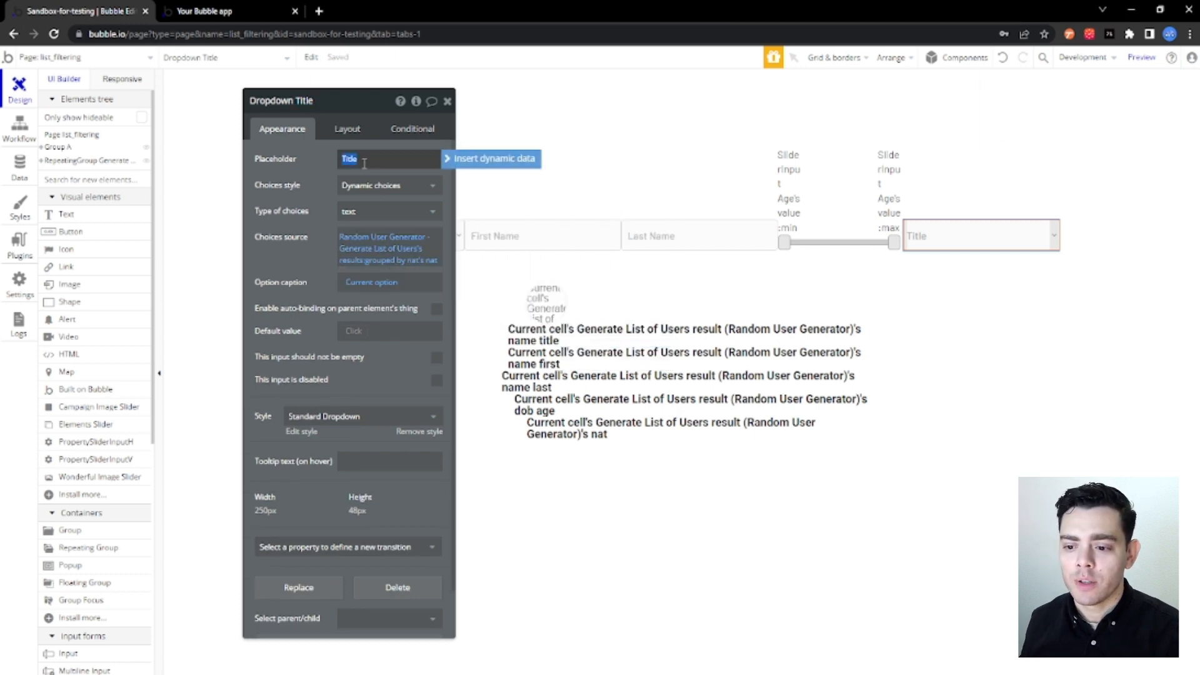
{"action": "type", "text": "Nat"}
{"action": "left_click", "coordinate": [332, 170]}
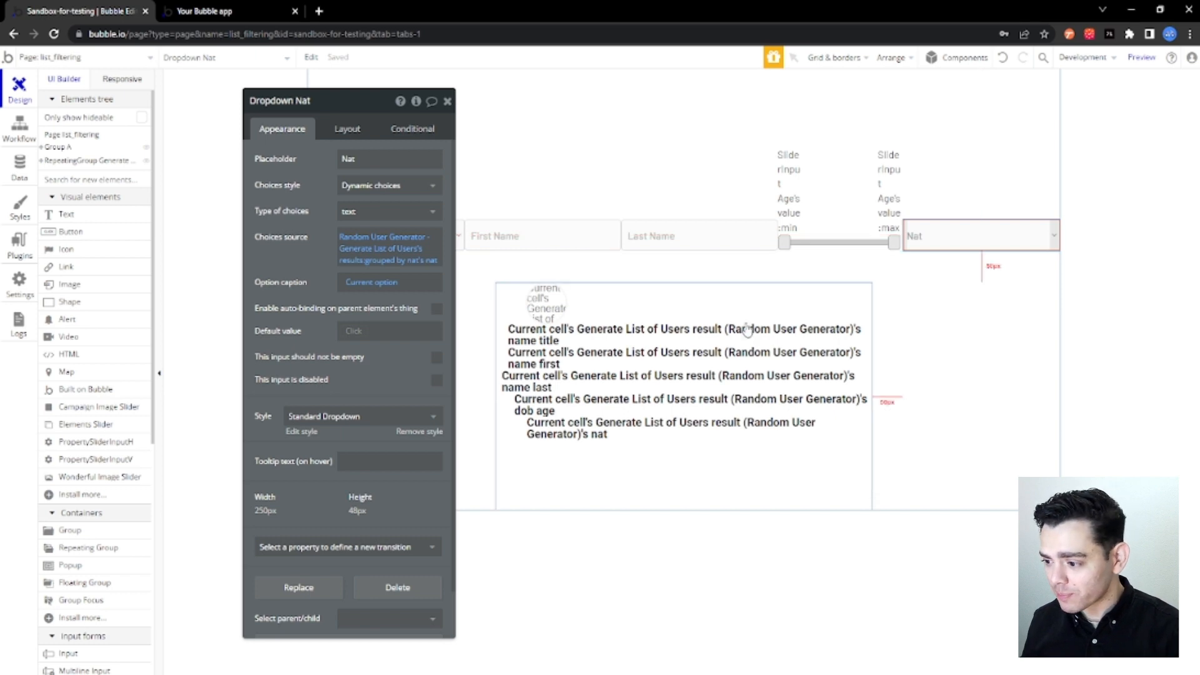
Append the :filtered operator to the data source of the repeating group of generated users.
{"action": "left_click", "coordinate": [707, 139]}
{"action": "left_click", "coordinate": [342, 131]}
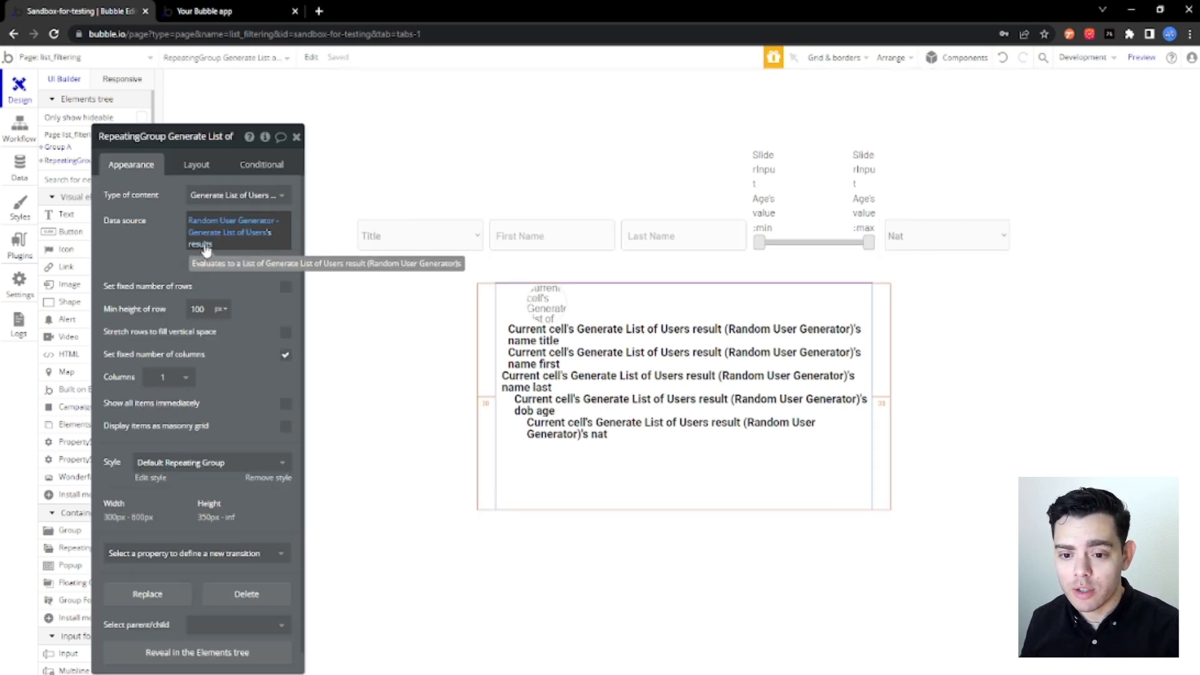
{"action": "left_click", "coordinate": [206, 249]}
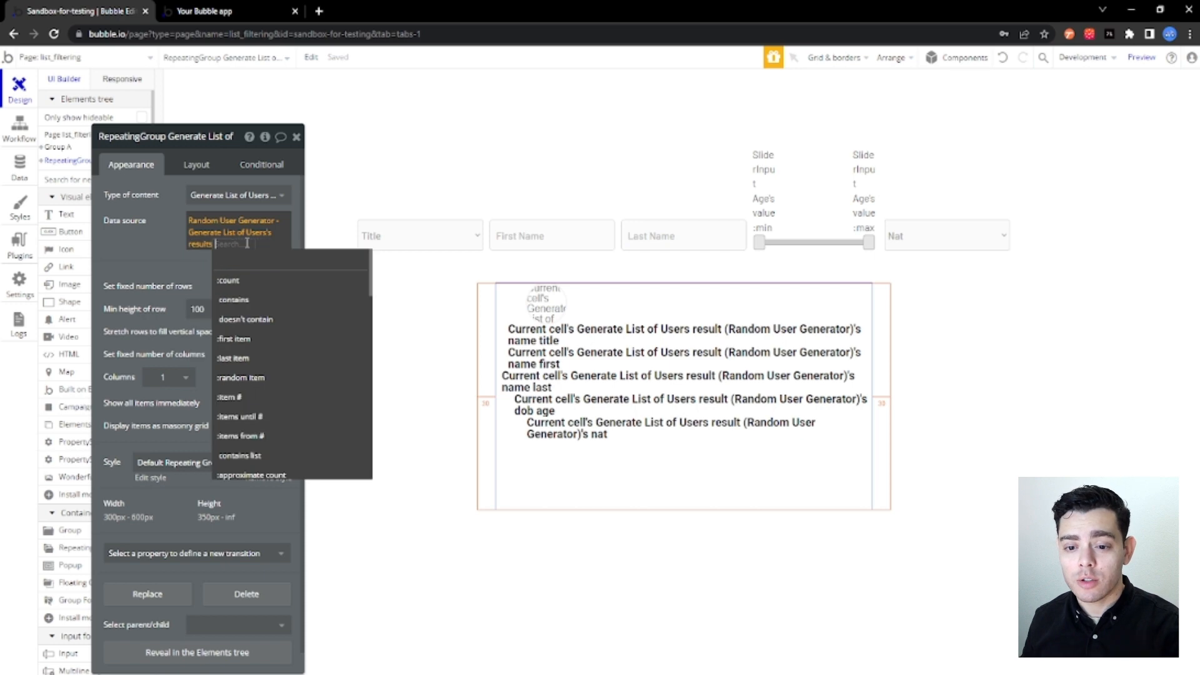
{"action": "type", "text": "fil"}
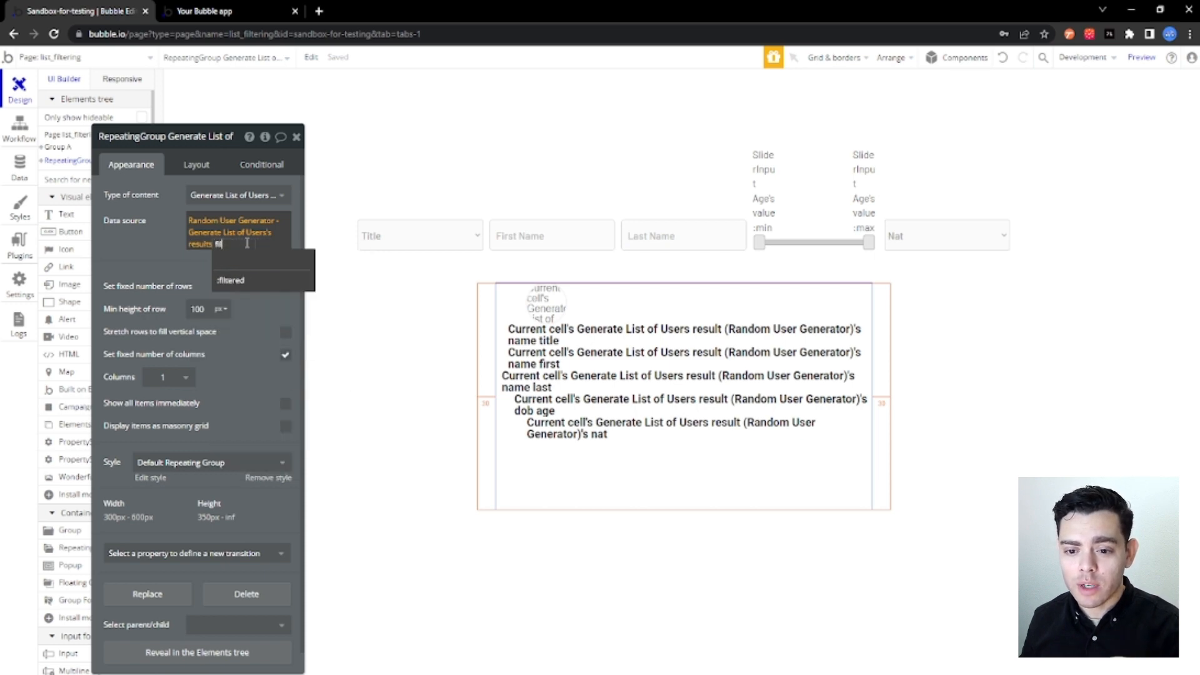
{"action": "left_click", "coordinate": [231, 279]}
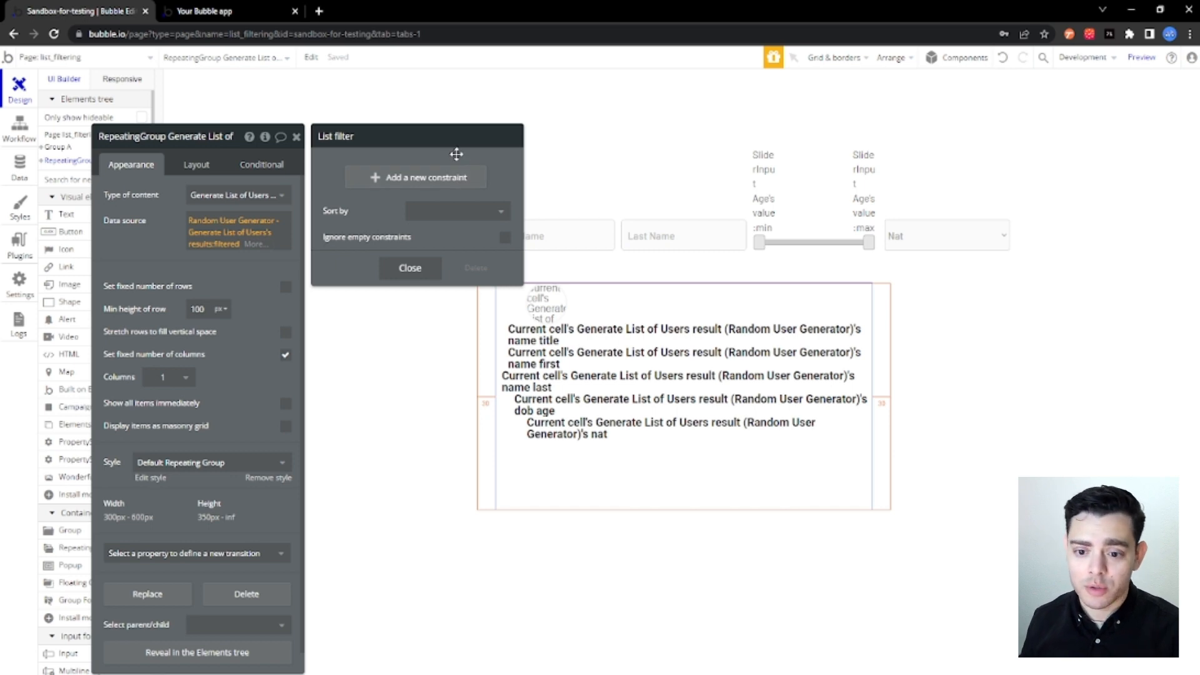
Add a list filter constraint requiring name title = Dropdown Title's value.
{"action": "left_click", "coordinate": [416, 178]}
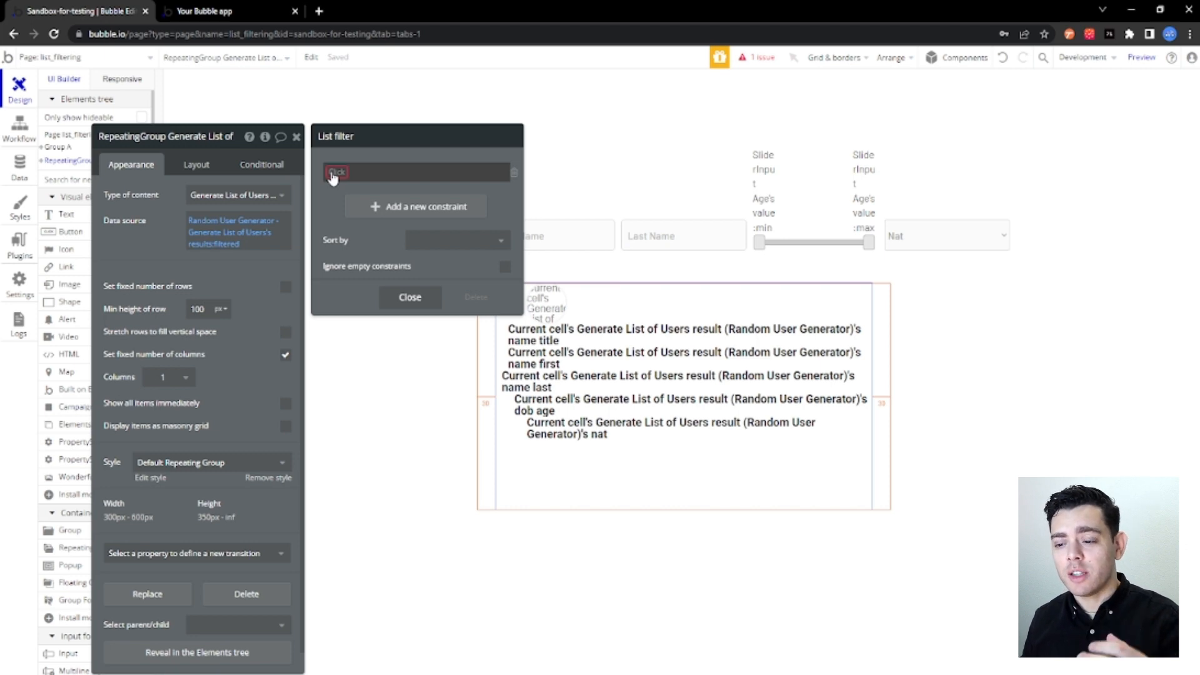
{"action": "left_click", "coordinate": [336, 173]}
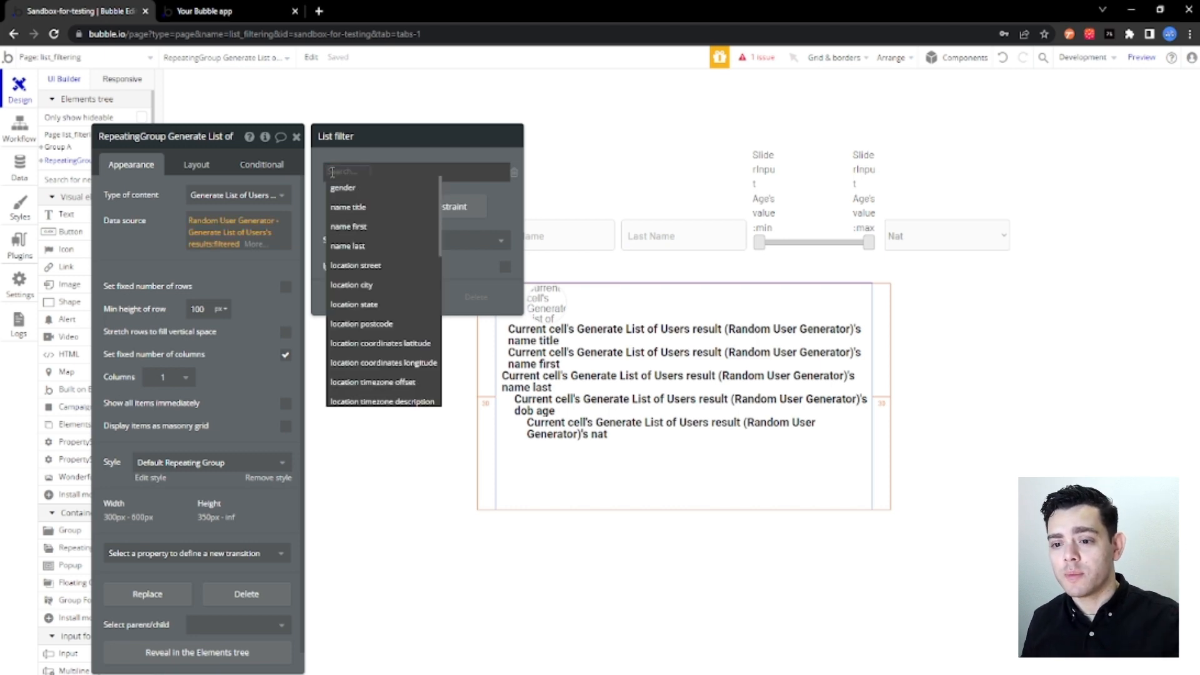
{"action": "left_click", "coordinate": [373, 207]}
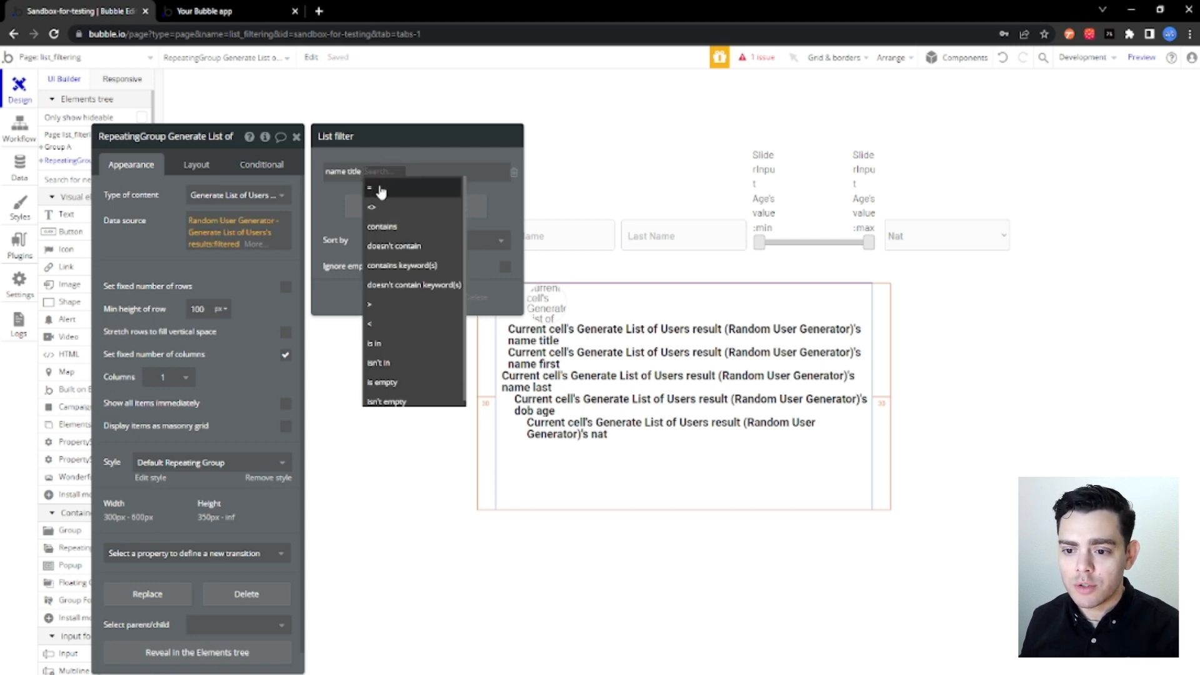
{"action": "left_click", "coordinate": [381, 190]}
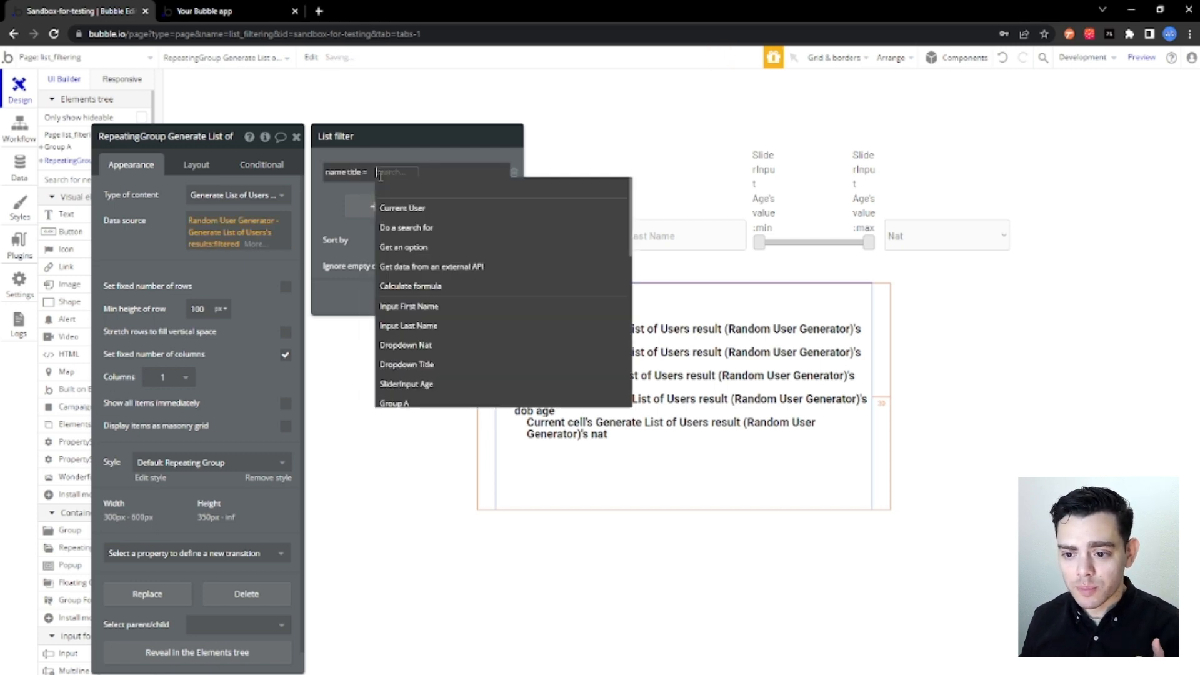
{"action": "left_click", "coordinate": [416, 365]}
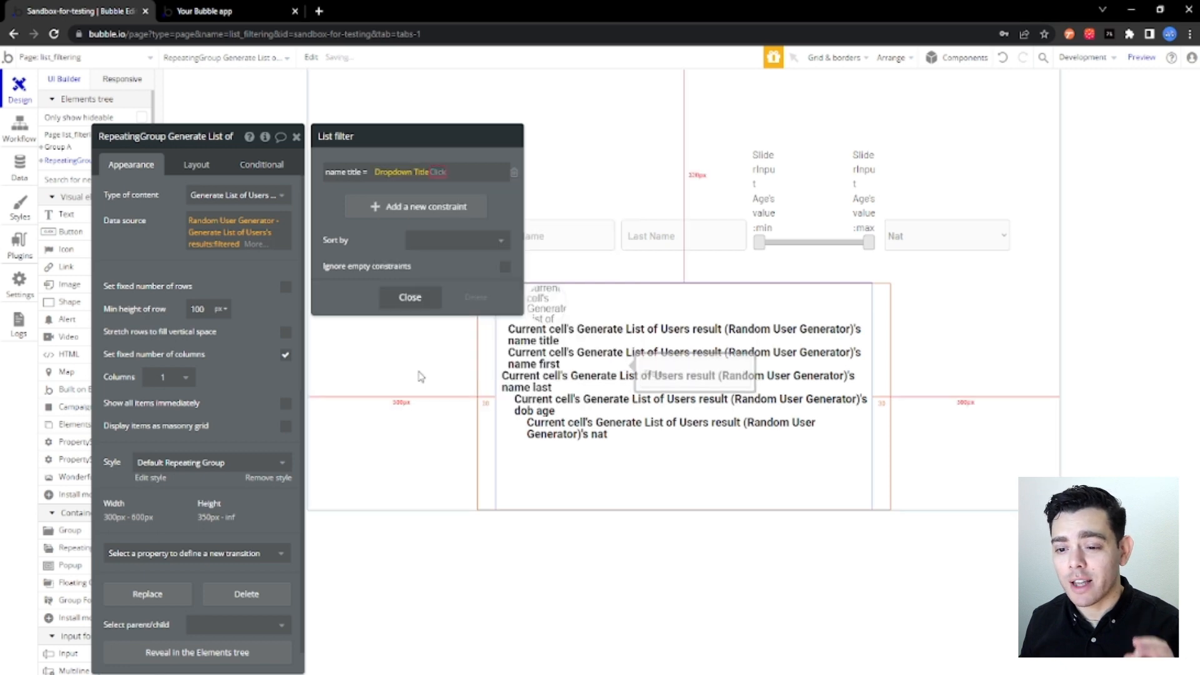
{"action": "left_click", "coordinate": [478, 187]}
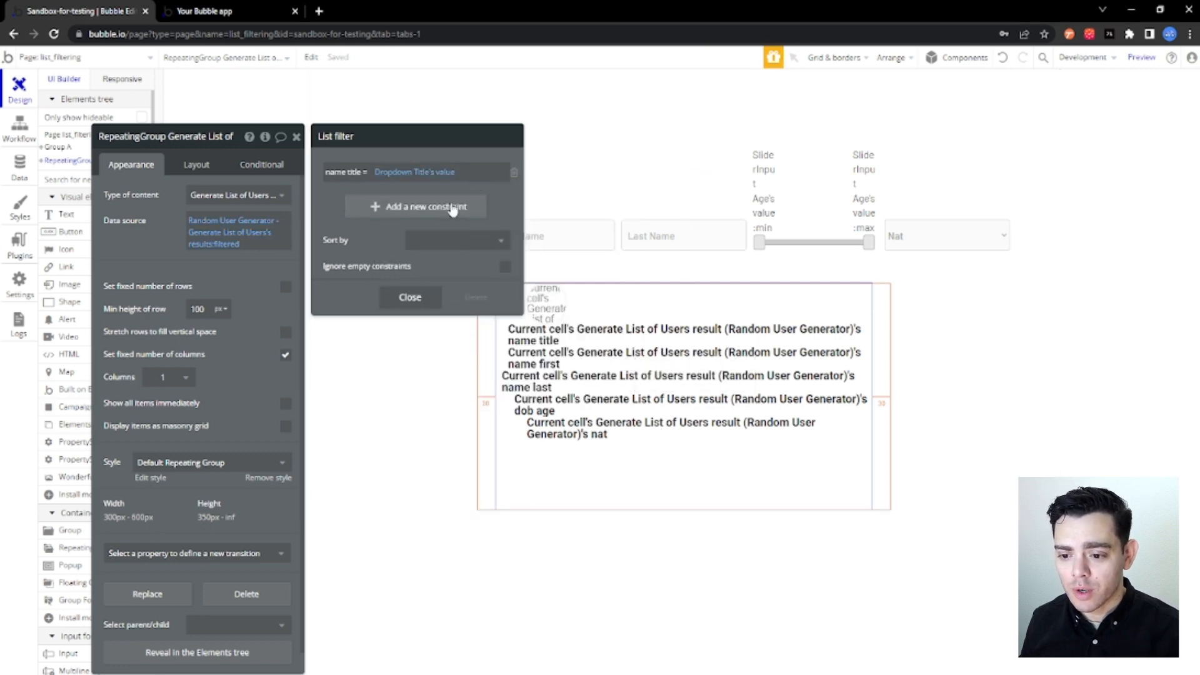
Add a second filter constraint where name first contains keyword(s) Input First Name's value.
{"action": "left_click", "coordinate": [449, 207]}
{"action": "left_click", "coordinate": [333, 200]}
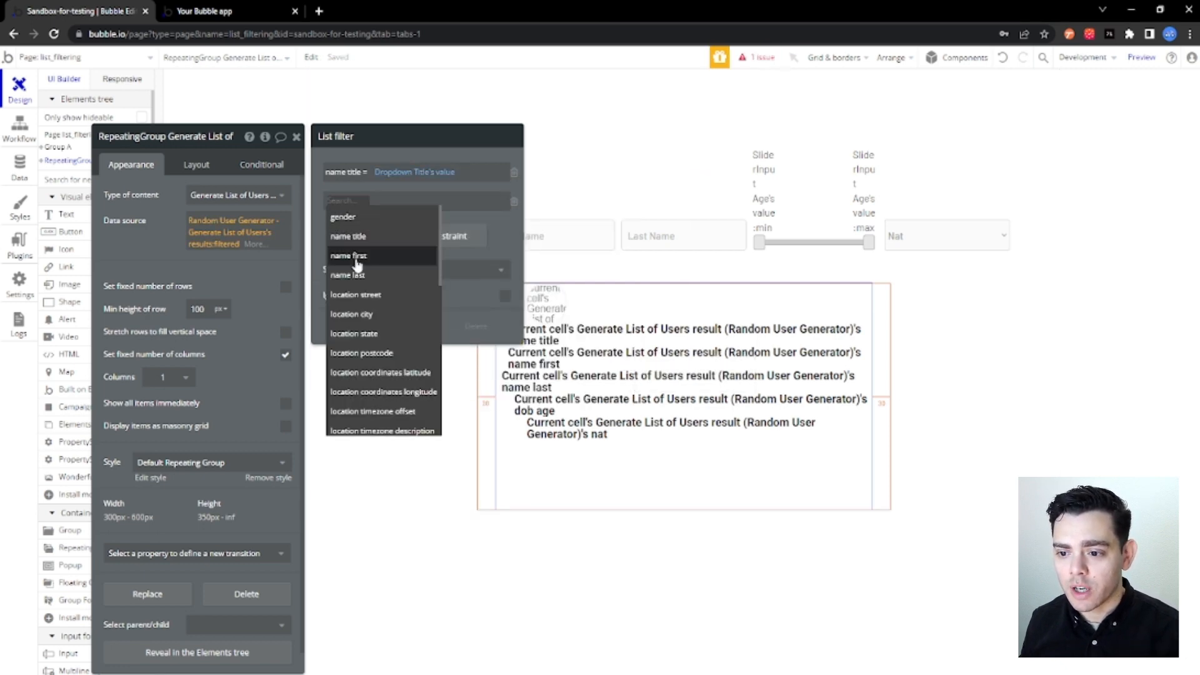
{"action": "left_click", "coordinate": [349, 256]}
{"action": "left_click", "coordinate": [374, 199]}
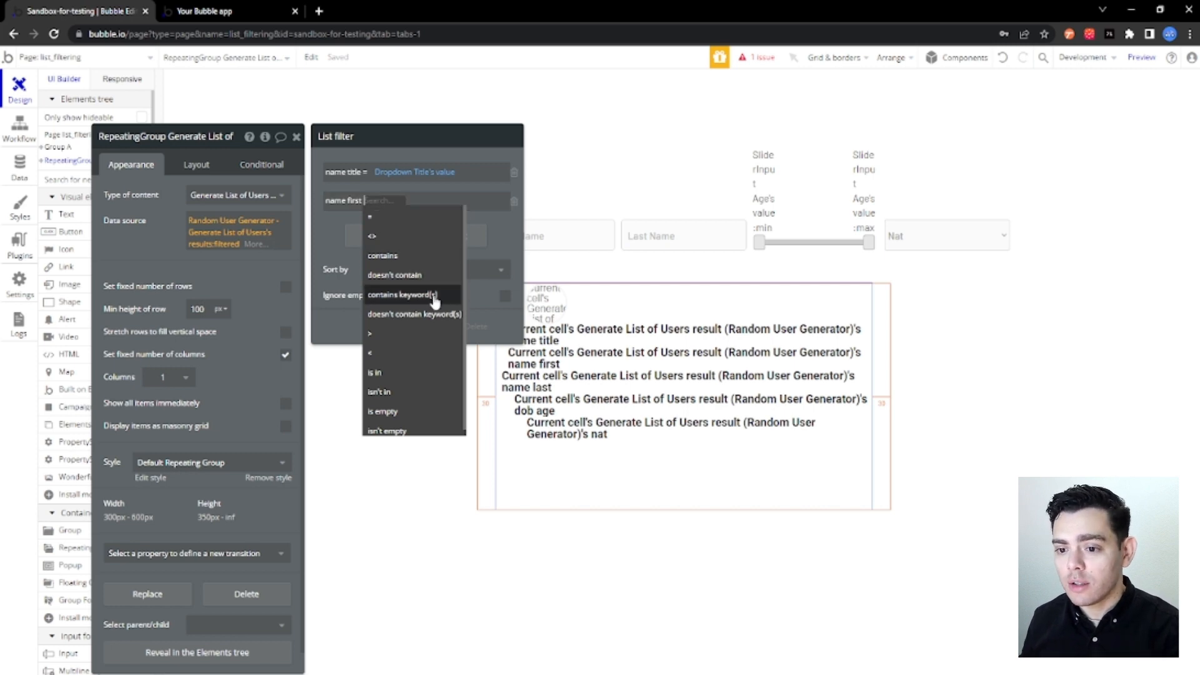
{"action": "left_click", "coordinate": [436, 302]}
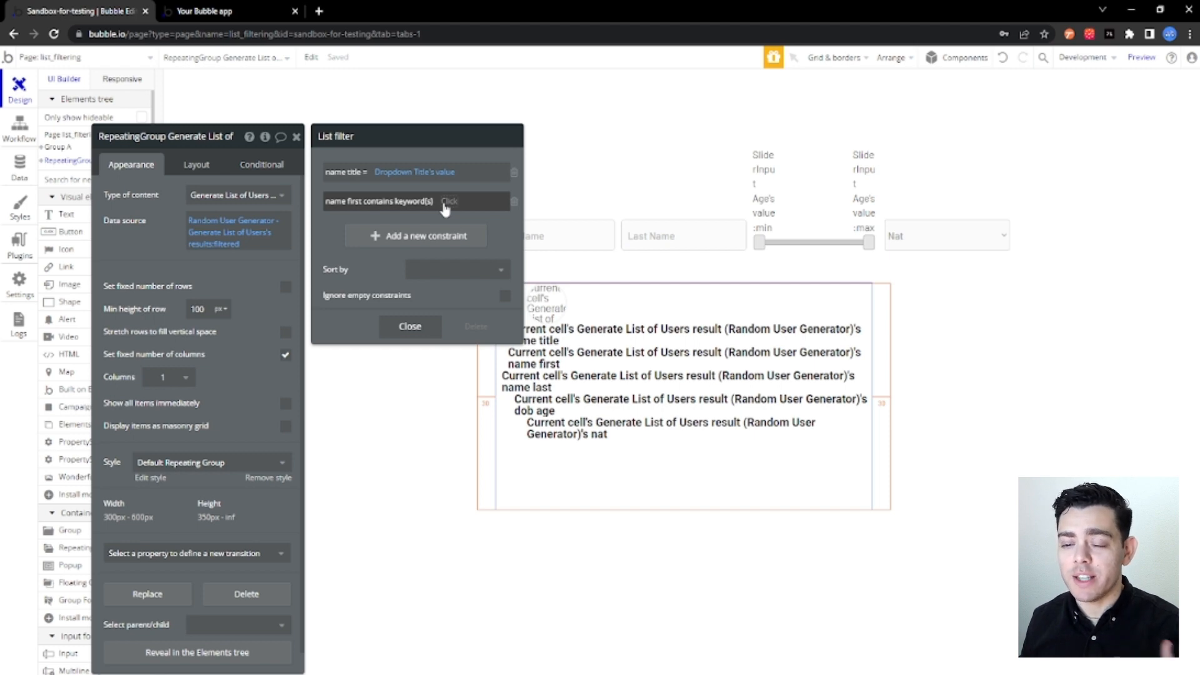
{"action": "left_click", "coordinate": [448, 201]}
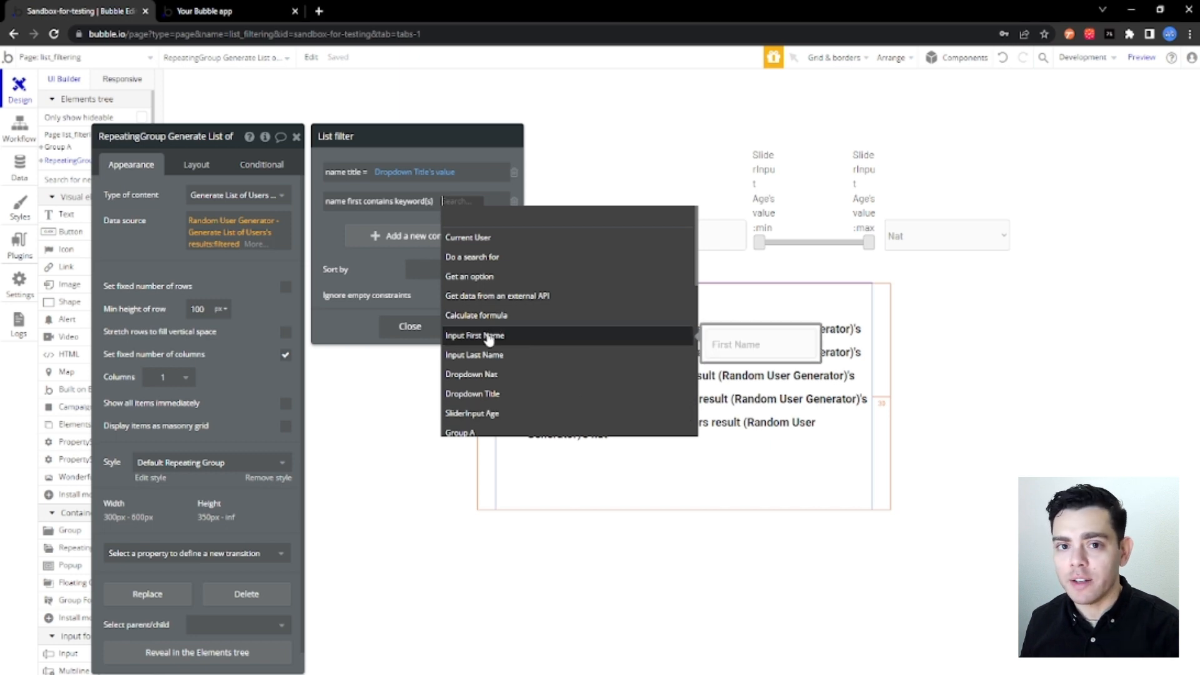
{"action": "left_click", "coordinate": [488, 336]}
{"action": "left_click", "coordinate": [338, 218]}
{"action": "left_click", "coordinate": [332, 226]}
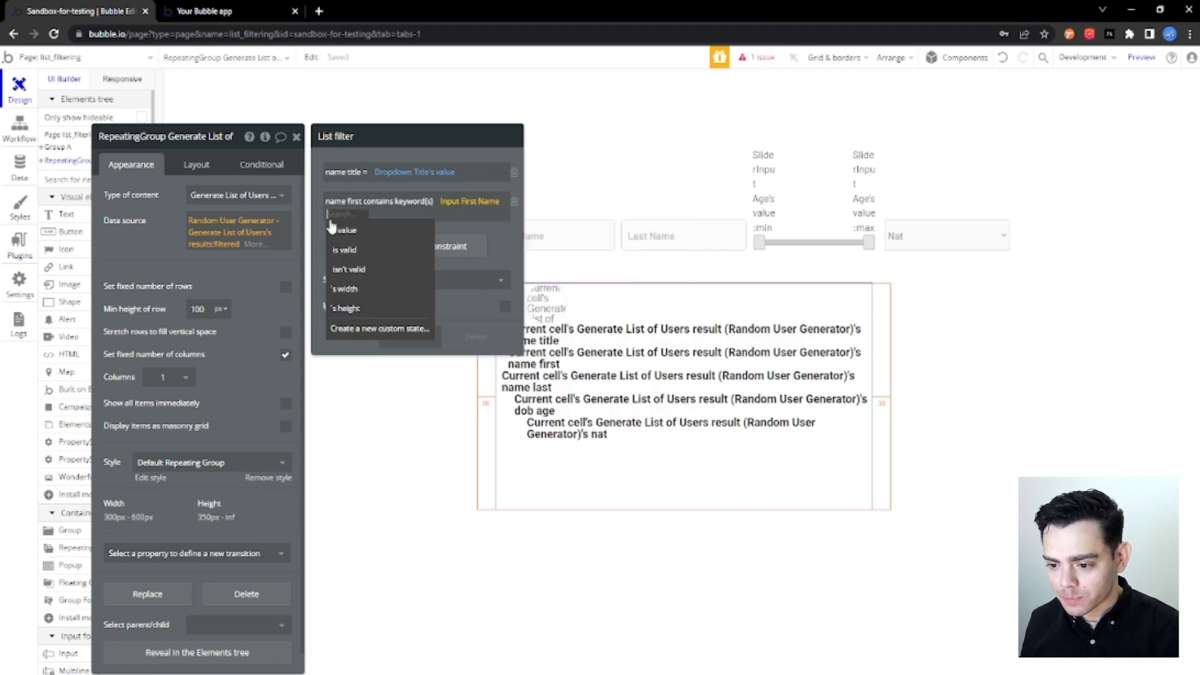
{"action": "left_click", "coordinate": [346, 230]}
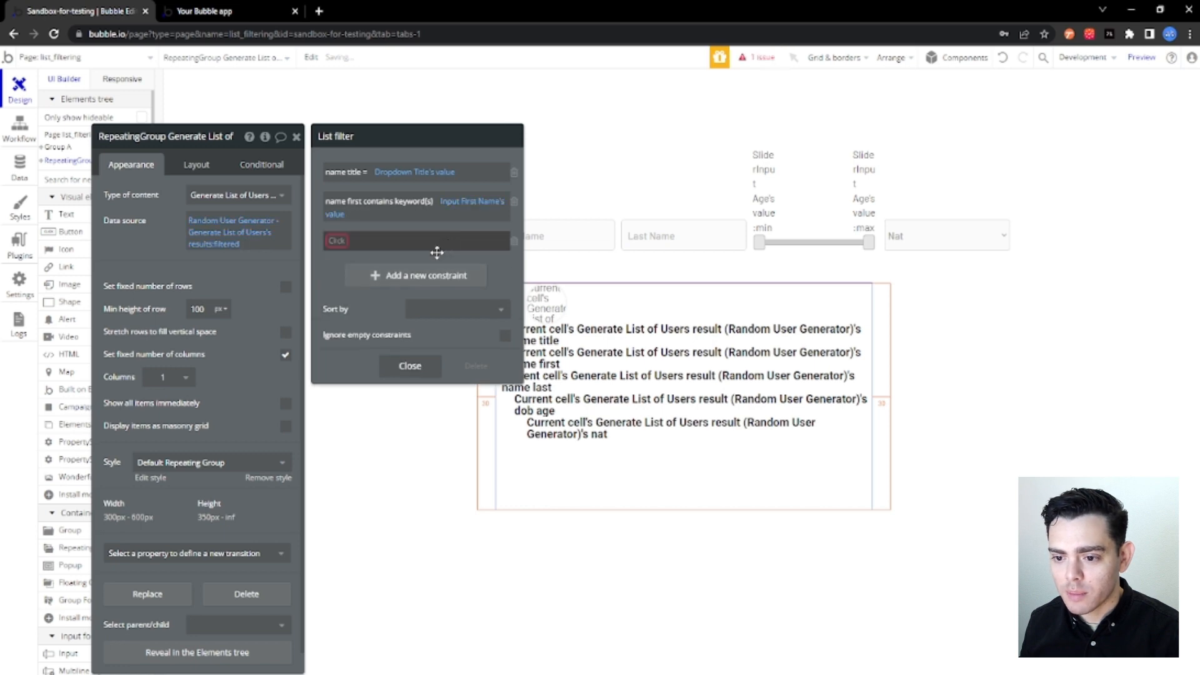
Add a third filter constraint where name last contains keyword(s) Input Last Name's value.
{"action": "left_click", "coordinate": [336, 241]}
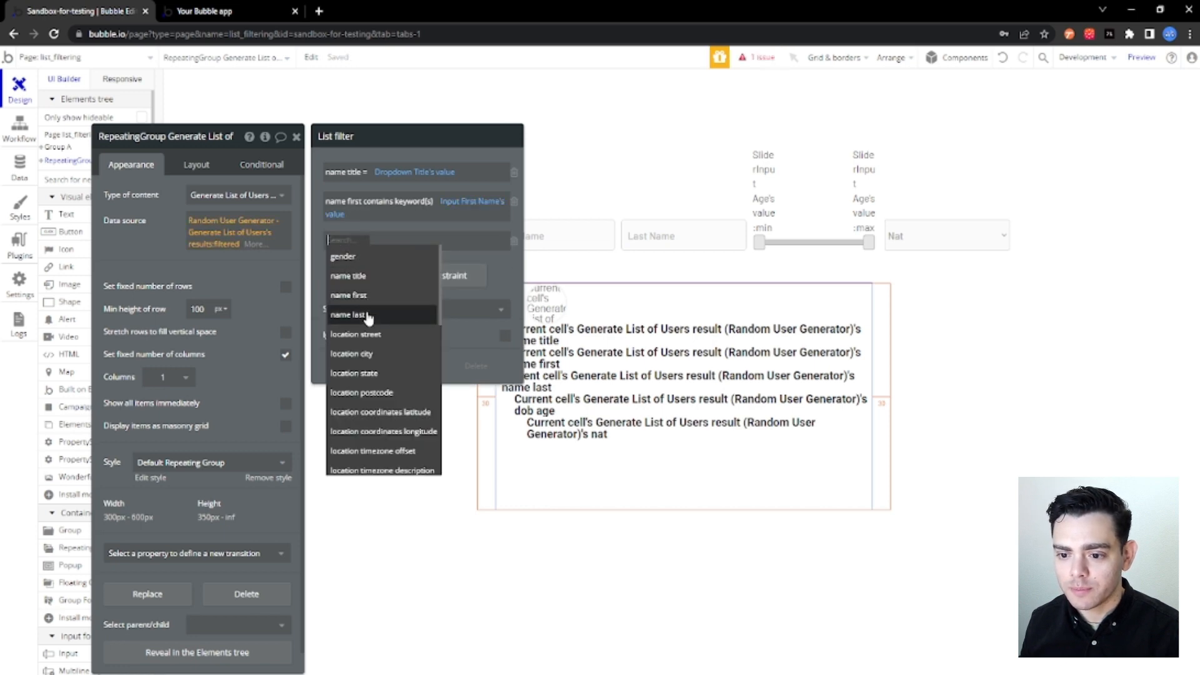
{"action": "left_click", "coordinate": [368, 316]}
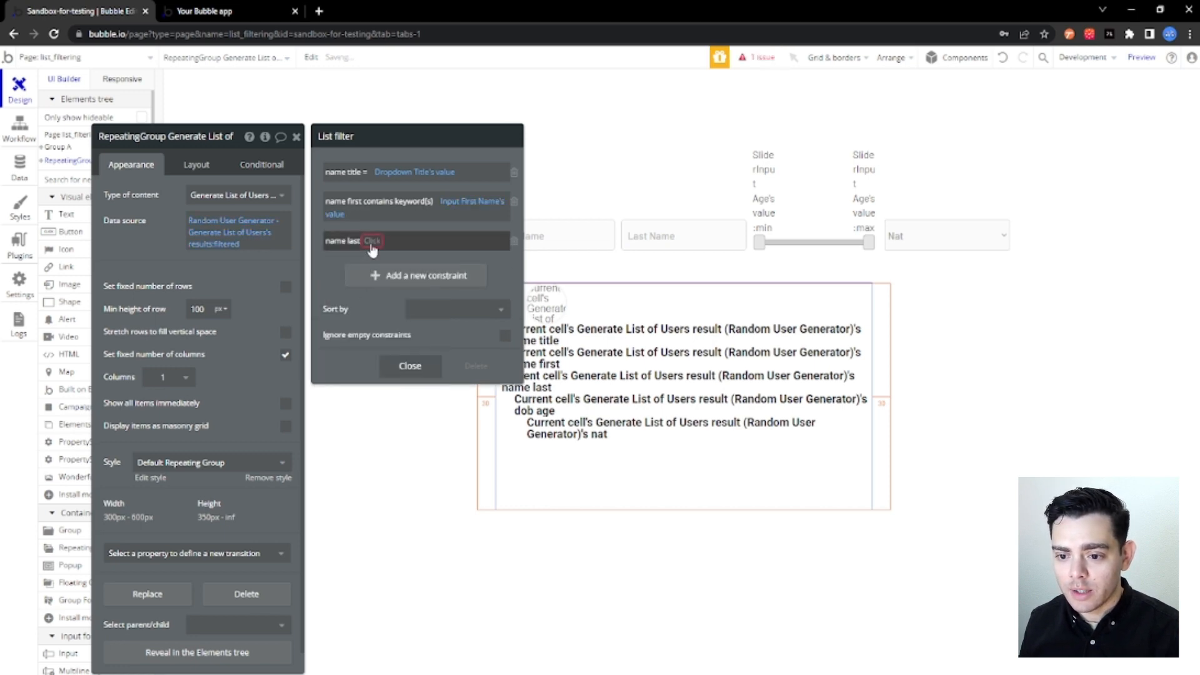
{"action": "left_click", "coordinate": [372, 244]}
{"action": "left_click", "coordinate": [421, 336]}
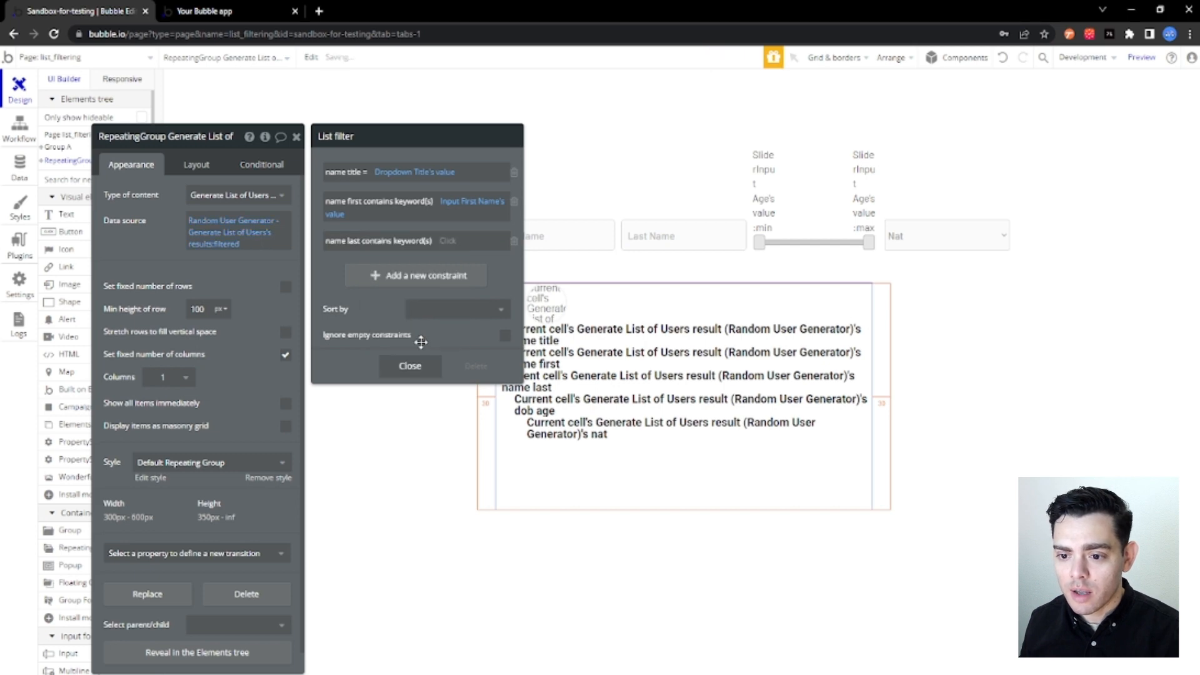
{"action": "left_click", "coordinate": [447, 241]}
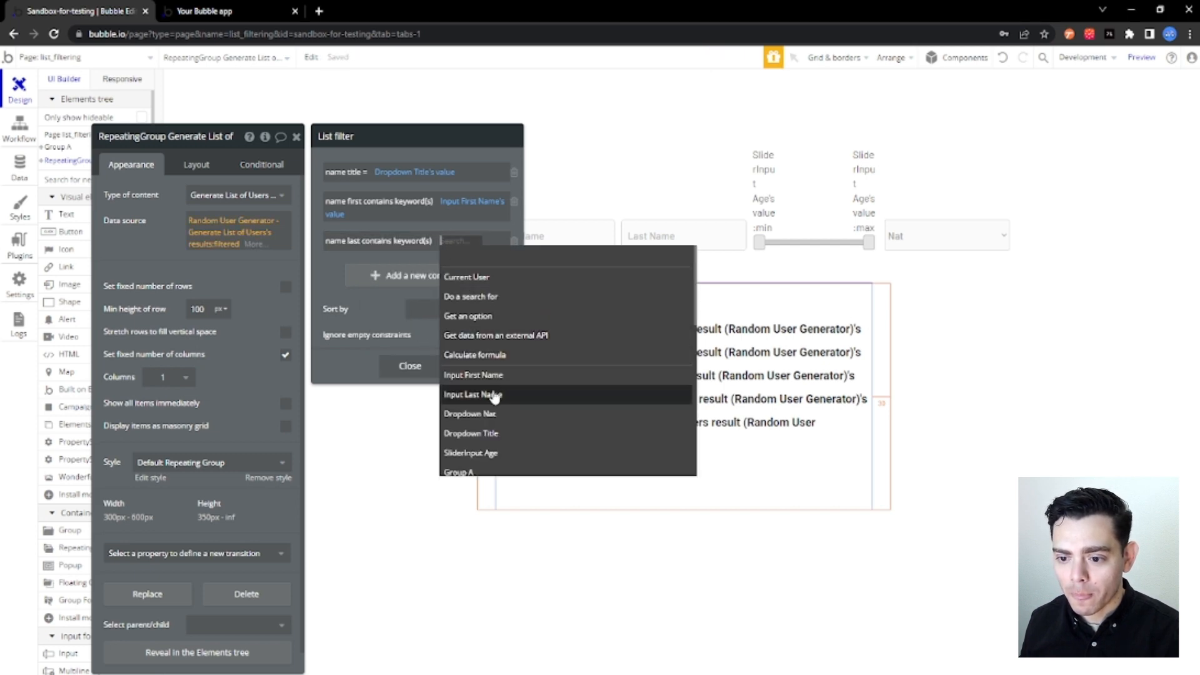
{"action": "left_click", "coordinate": [494, 394]}
{"action": "left_click", "coordinate": [359, 270]}
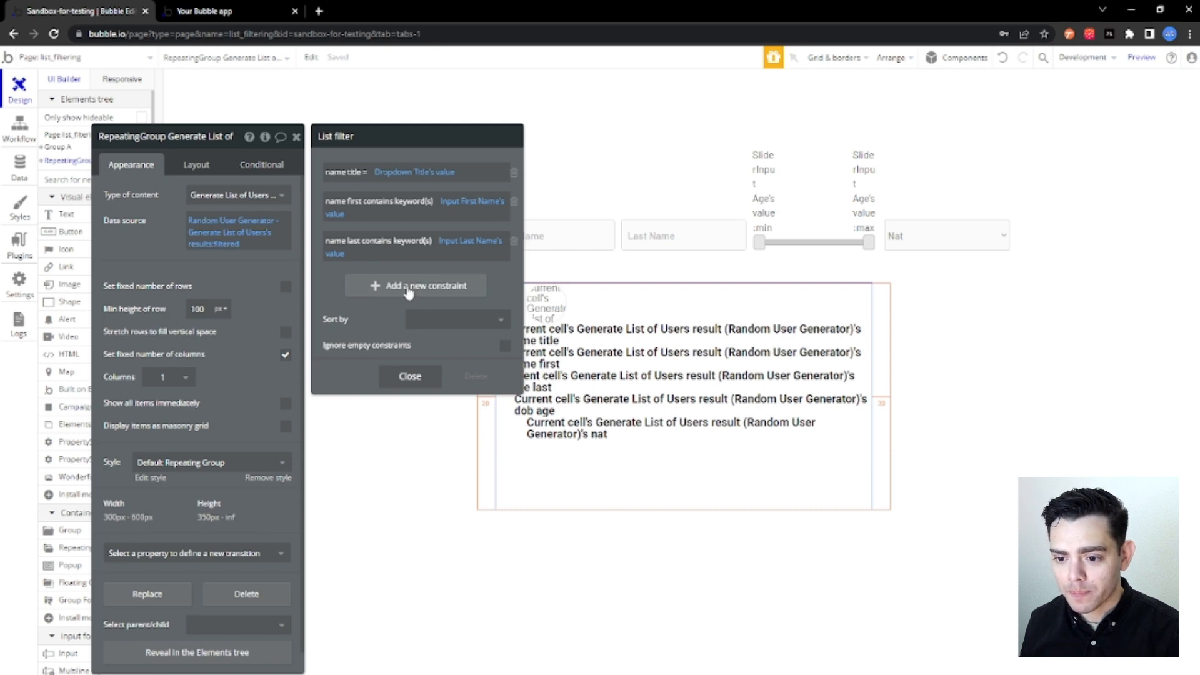
Add a fourth list filter constraint requiring dob age ≥ SliderInput Age's value:min.
{"action": "left_click", "coordinate": [407, 286]}
{"action": "left_click", "coordinate": [338, 286]}
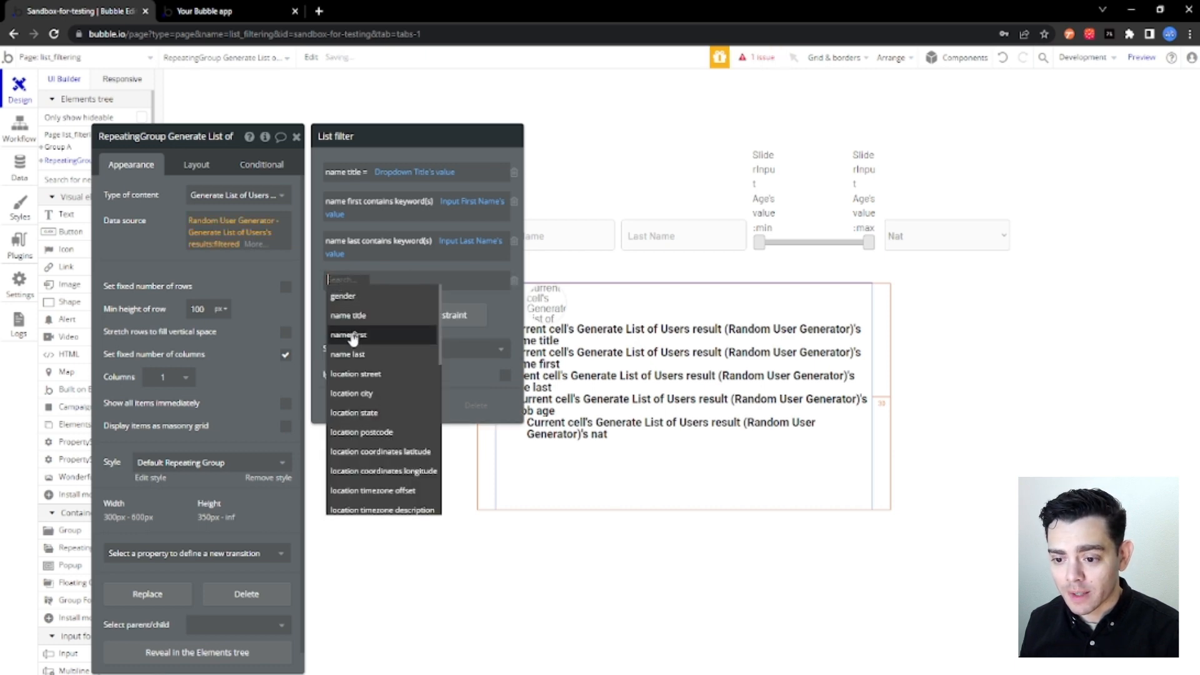
{"action": "scroll", "coordinate": [416, 366], "scroll_direction": "down", "scroll_amount": 2}
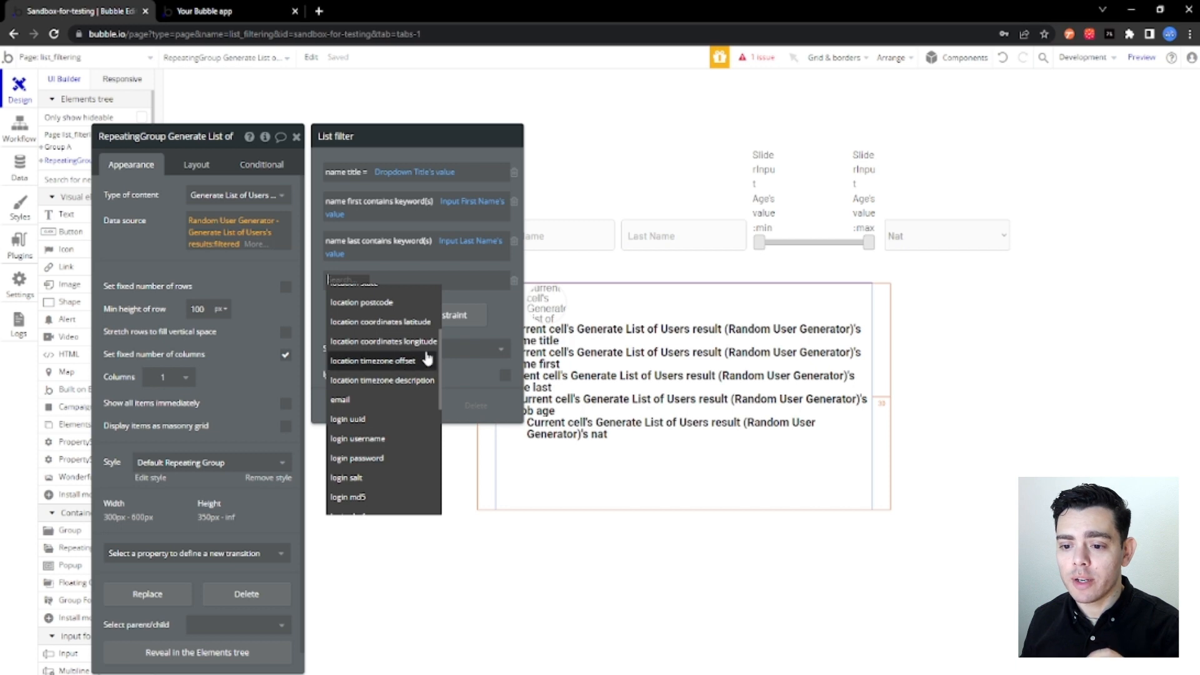
{"action": "scroll", "coordinate": [427, 357], "scroll_direction": "down", "scroll_amount": 3}
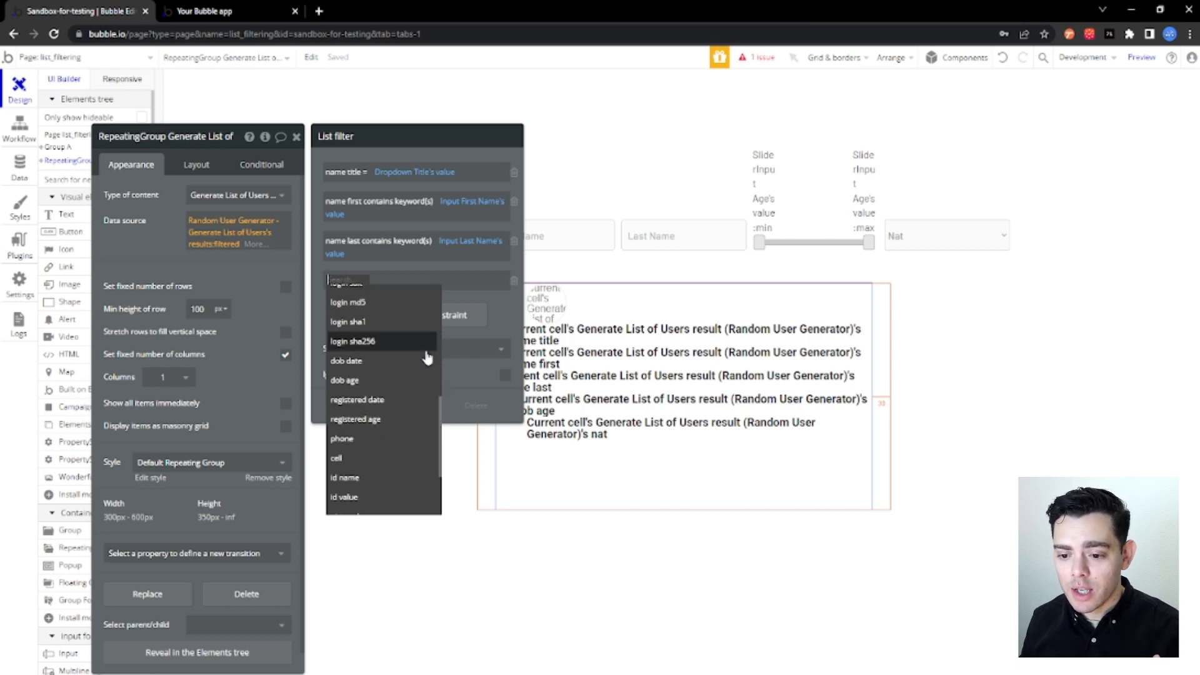
{"action": "left_click", "coordinate": [351, 380]}
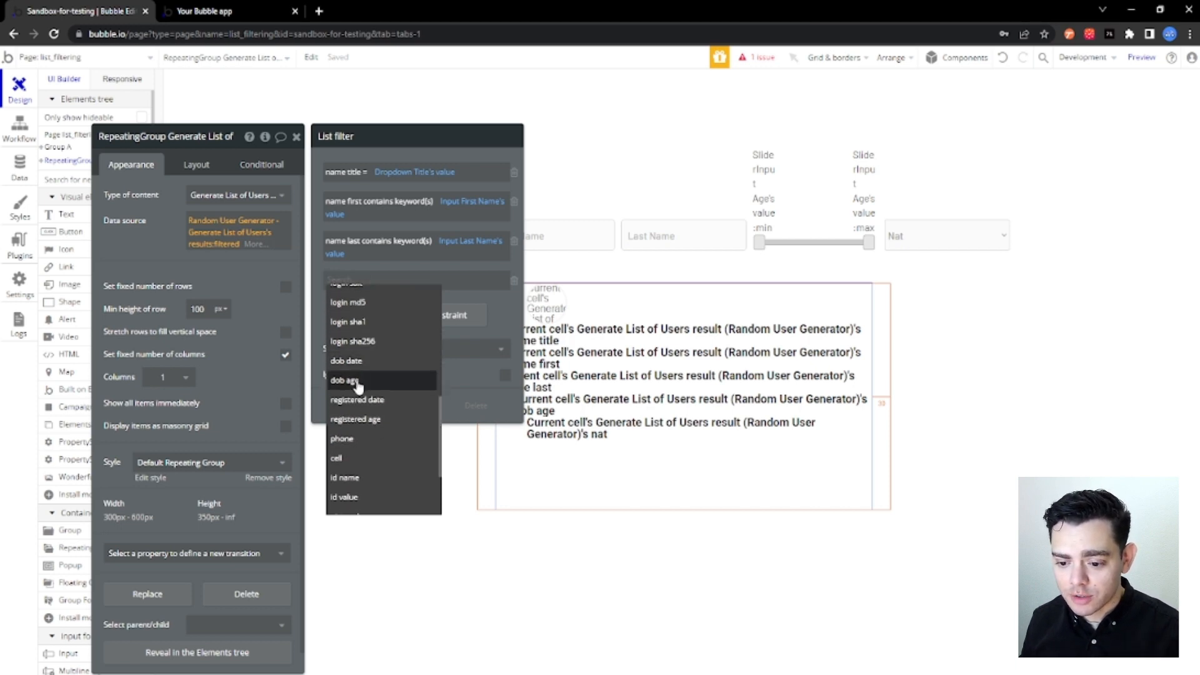
{"action": "left_click", "coordinate": [366, 280]}
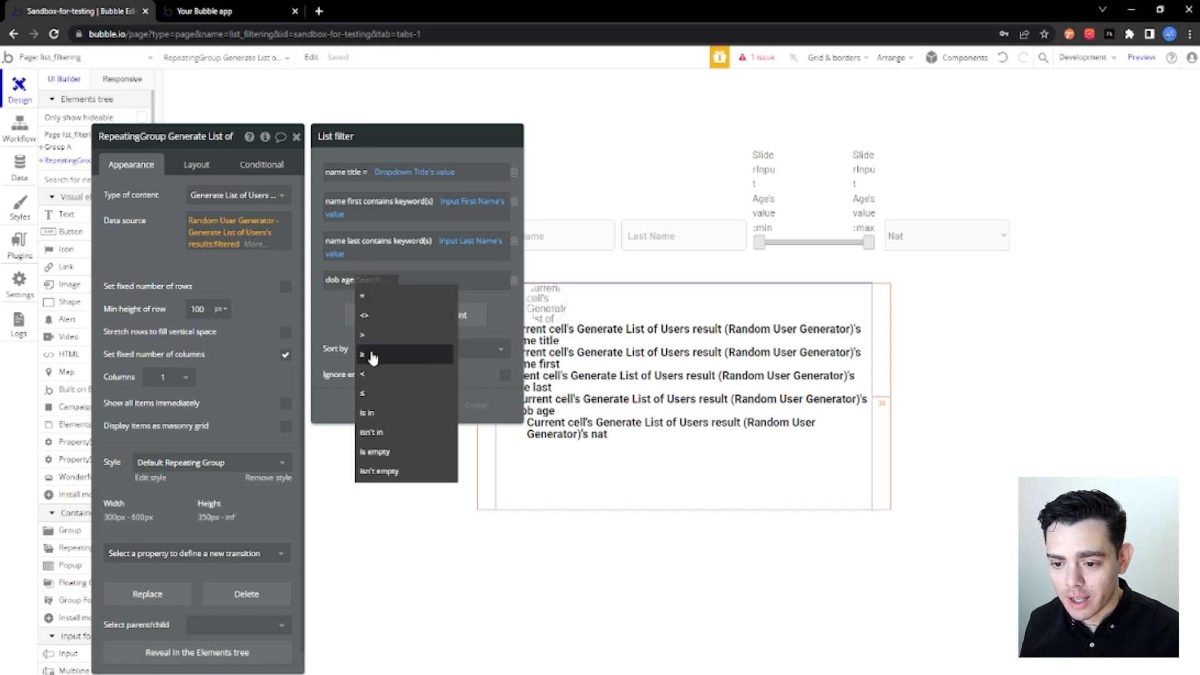
{"action": "left_click", "coordinate": [371, 355]}
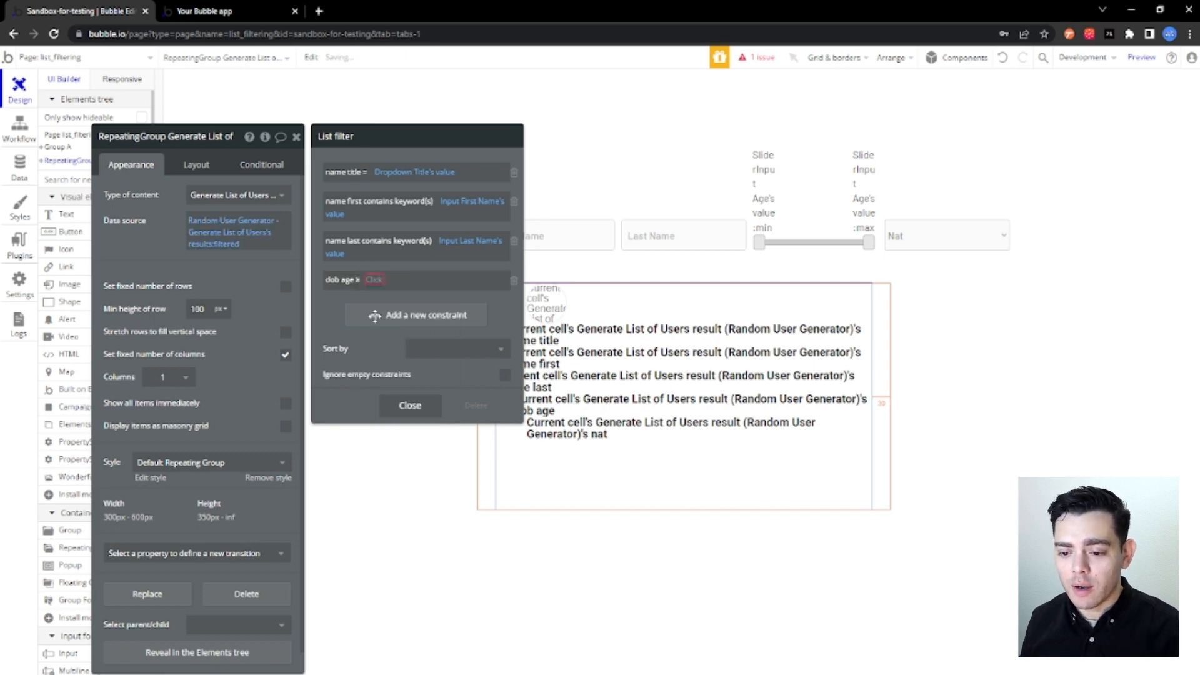
{"action": "left_click", "coordinate": [373, 281]}
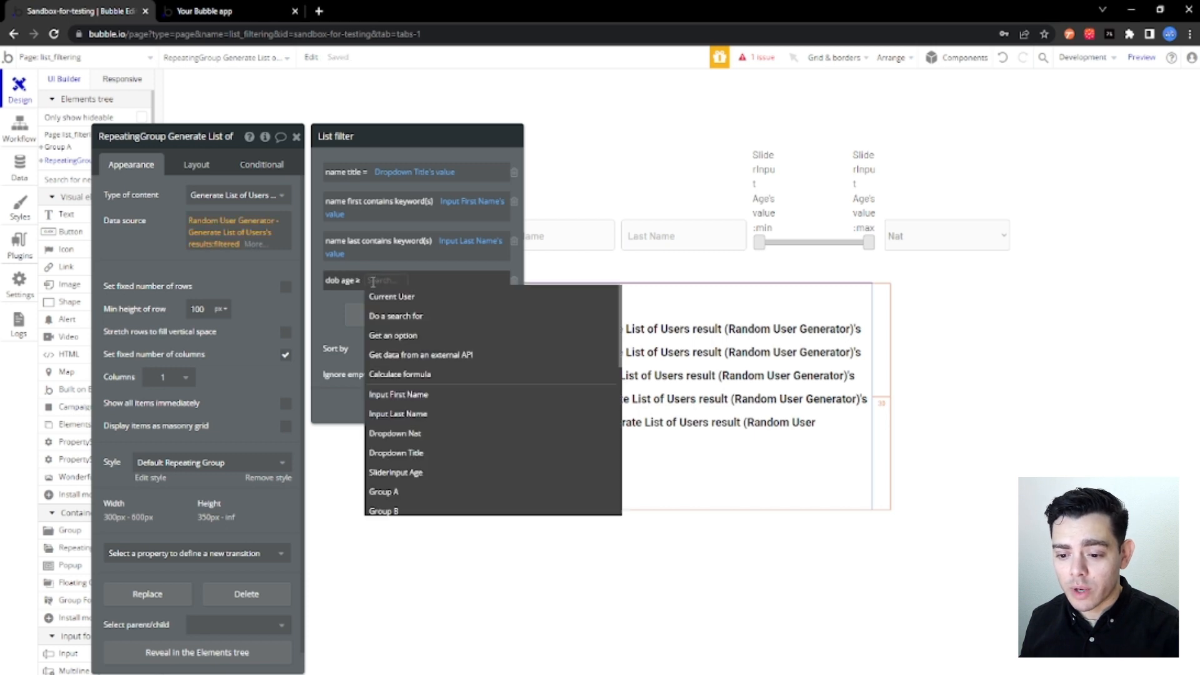
{"action": "type", "text": "sli"}
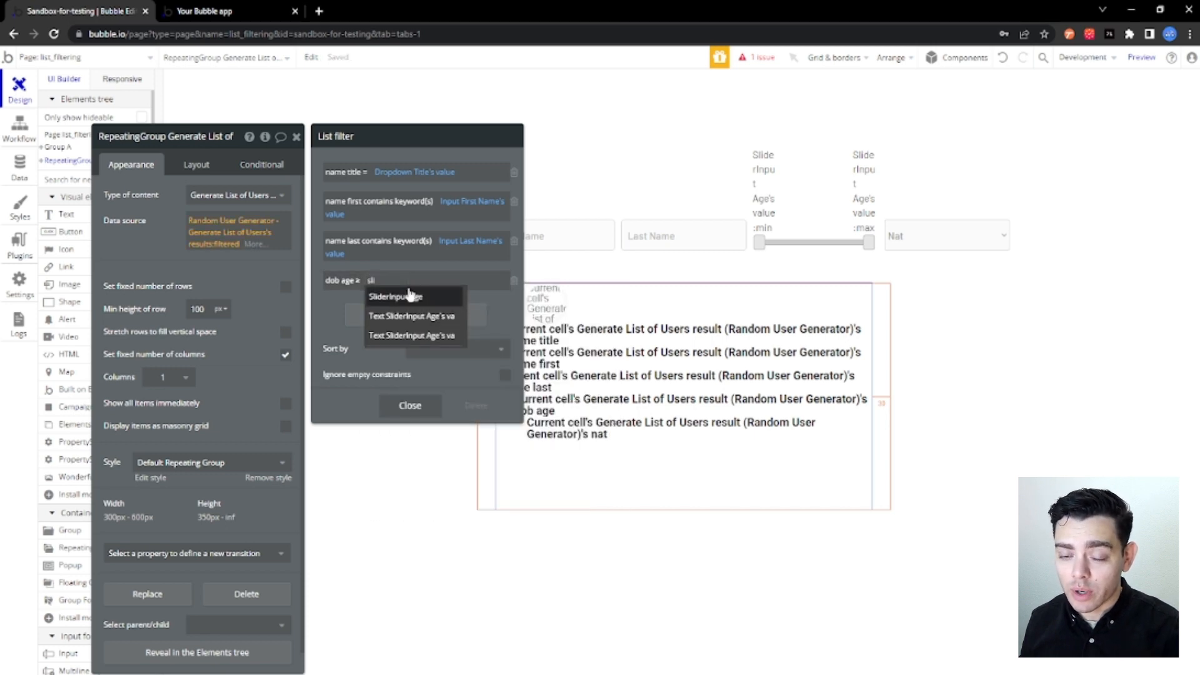
{"action": "left_click", "coordinate": [409, 295]}
{"action": "left_click", "coordinate": [438, 297]}
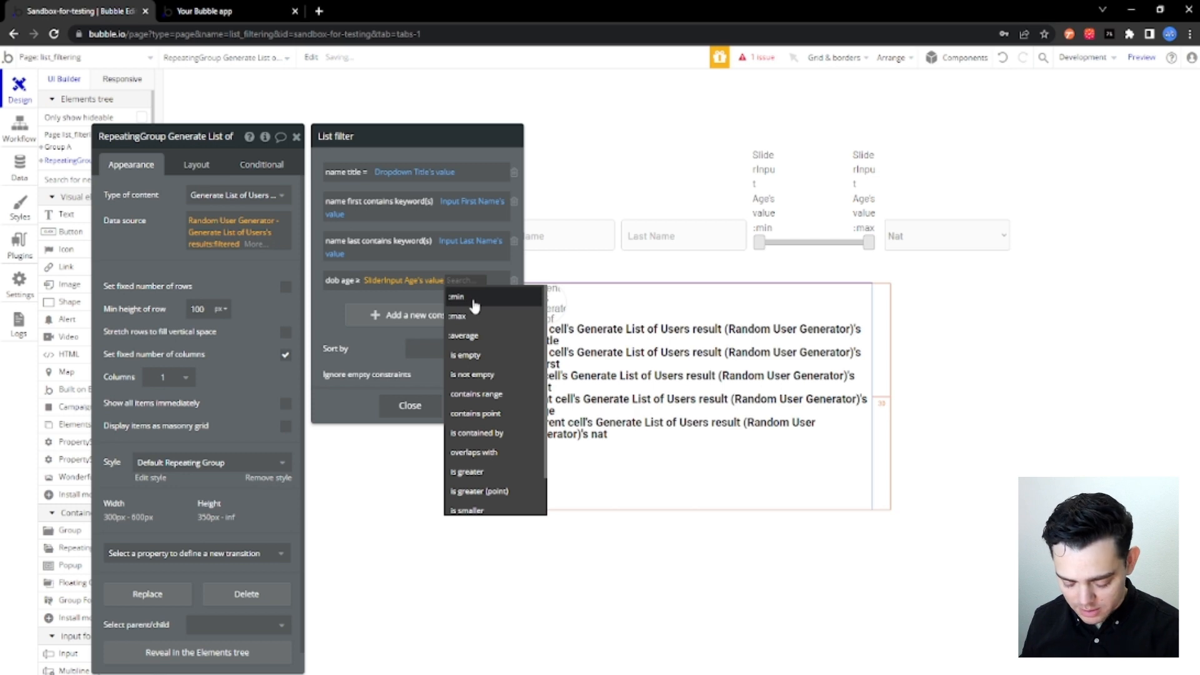
{"action": "left_click", "coordinate": [474, 298]}
Add a fifth list filter constraint requiring dob age ≤ SliderInput Age's value:max.
{"action": "left_click", "coordinate": [453, 322]}
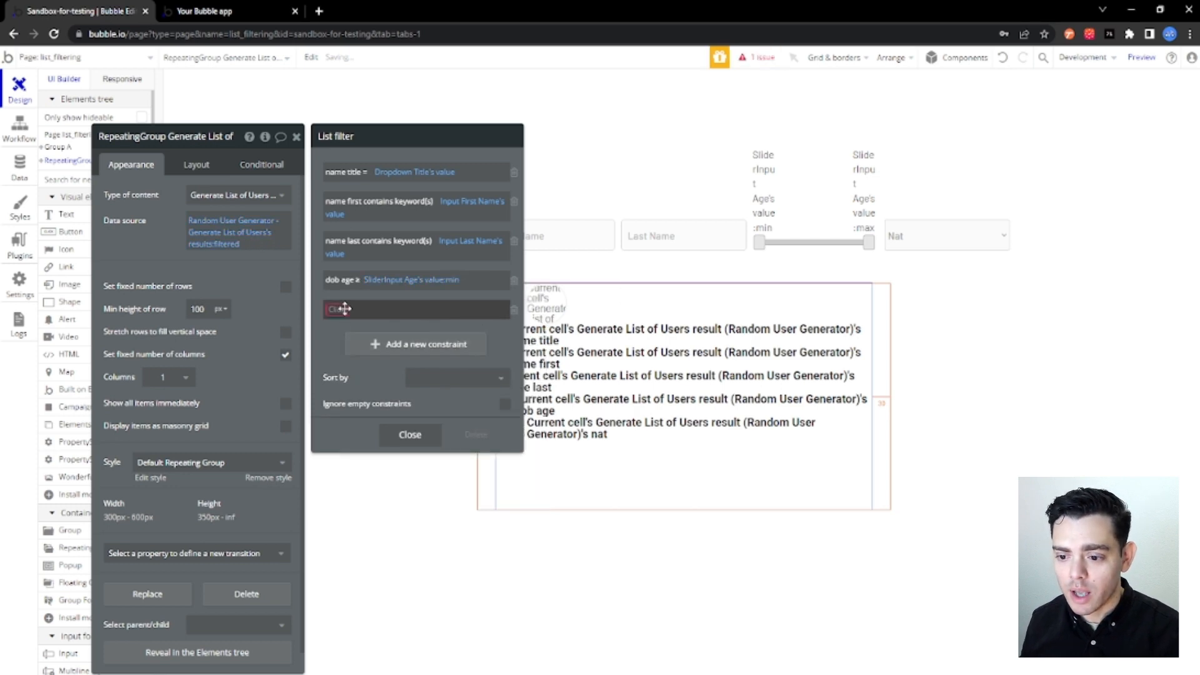
{"action": "left_click", "coordinate": [344, 310]}
{"action": "scroll", "coordinate": [372, 425], "scroll_direction": "down", "scroll_amount": 5}
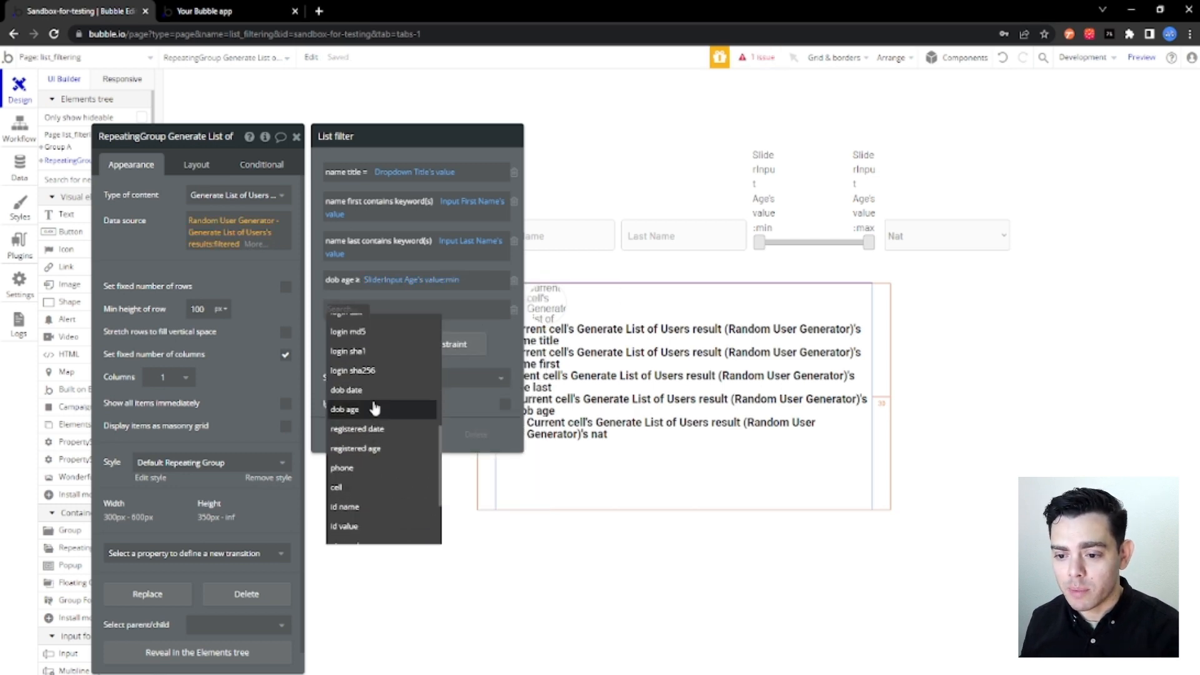
{"action": "left_click", "coordinate": [369, 409]}
{"action": "left_click", "coordinate": [367, 310]}
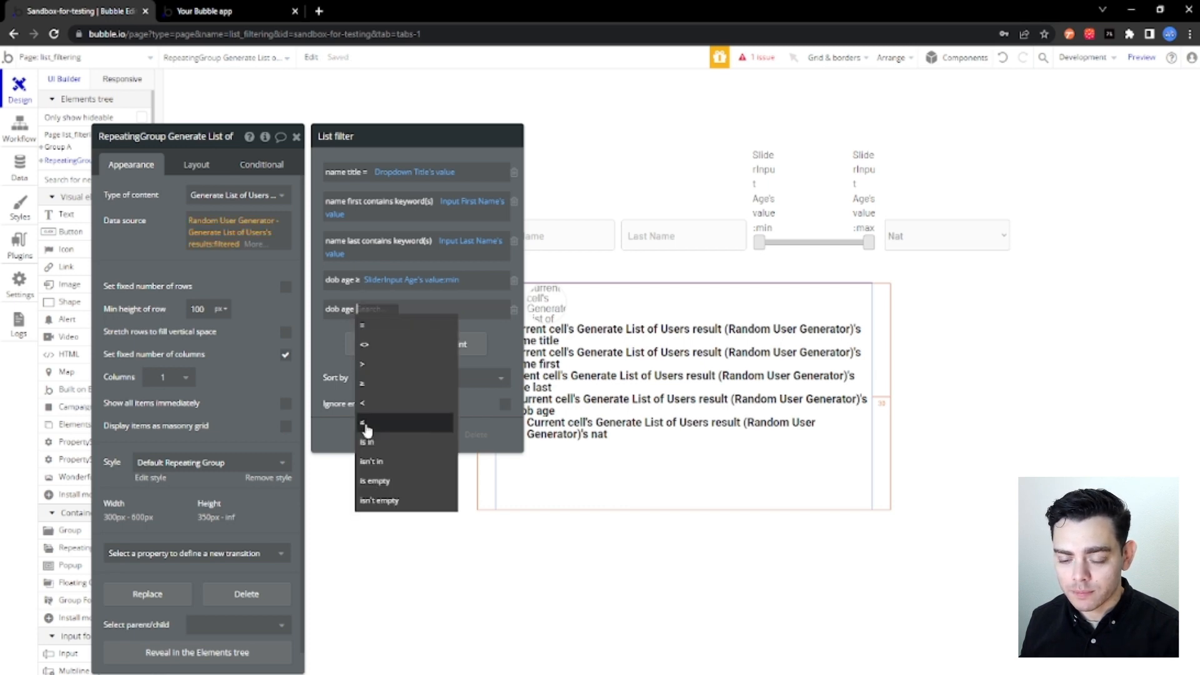
{"action": "left_click", "coordinate": [367, 428]}
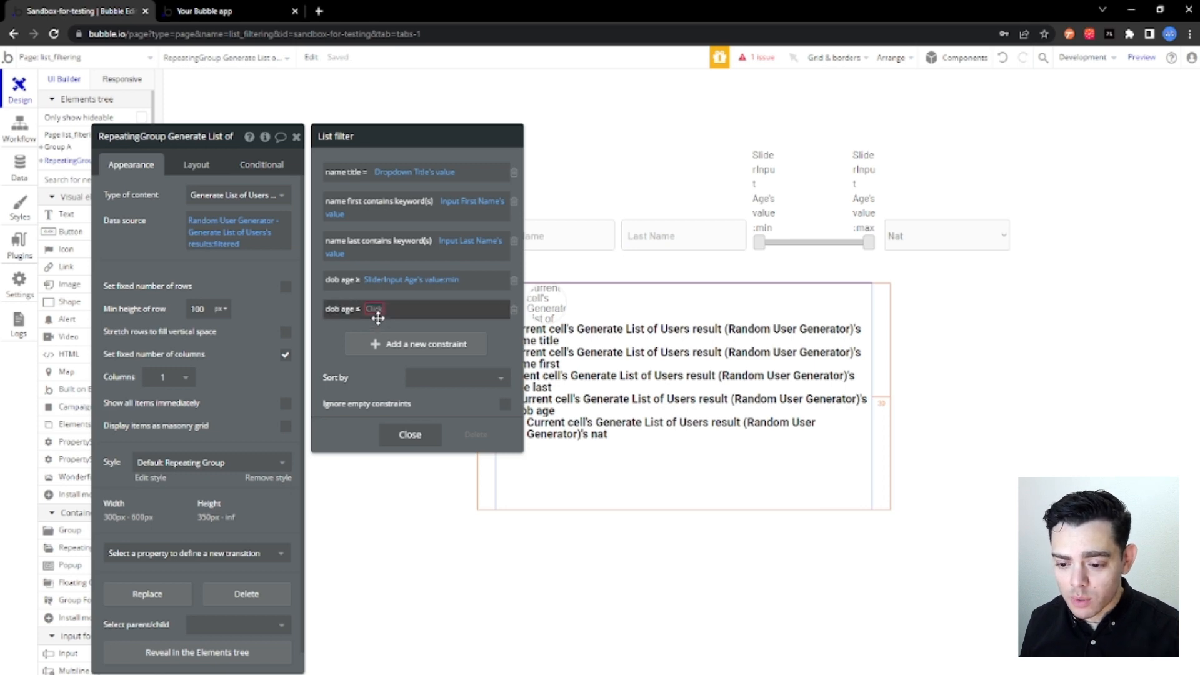
{"action": "left_click", "coordinate": [374, 309]}
{"action": "type", "text": "s"}
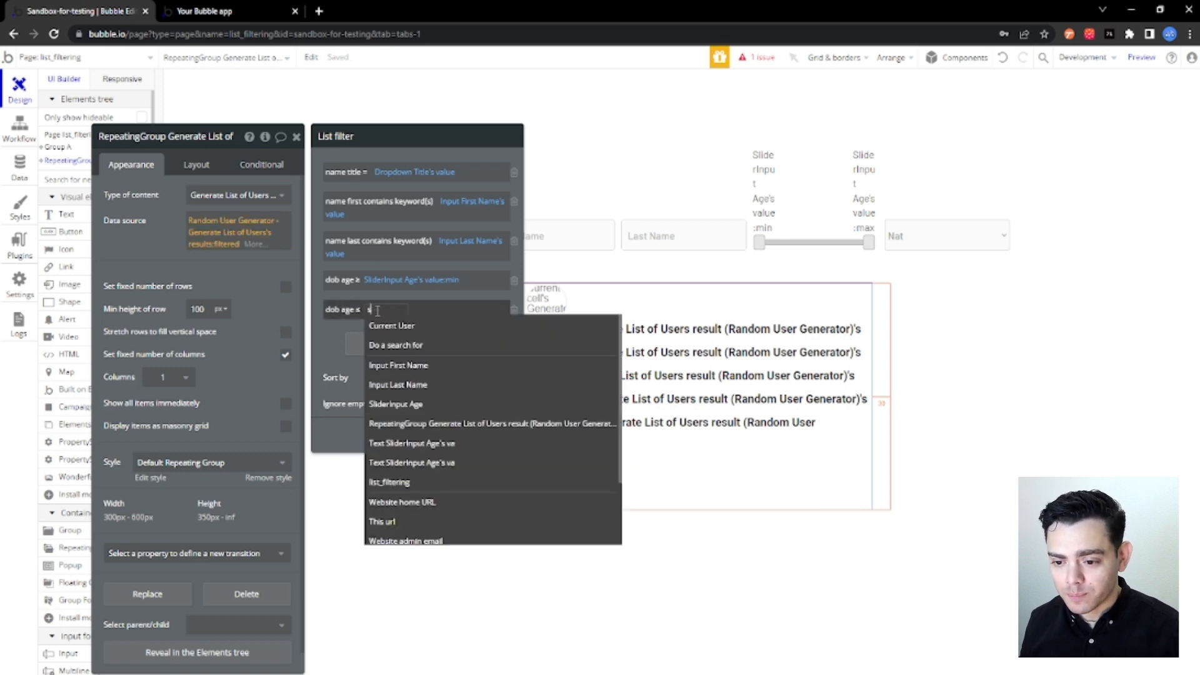
{"action": "type", "text": "lider"}
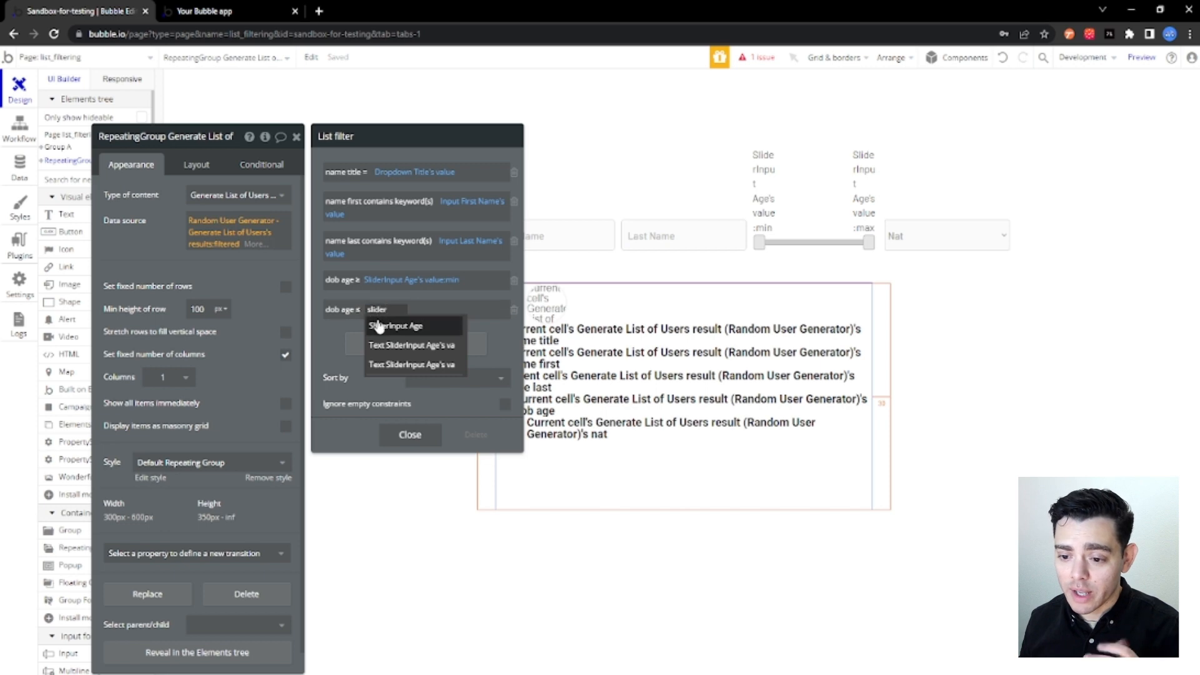
{"action": "left_click", "coordinate": [378, 326]}
{"action": "left_click", "coordinate": [484, 328]}
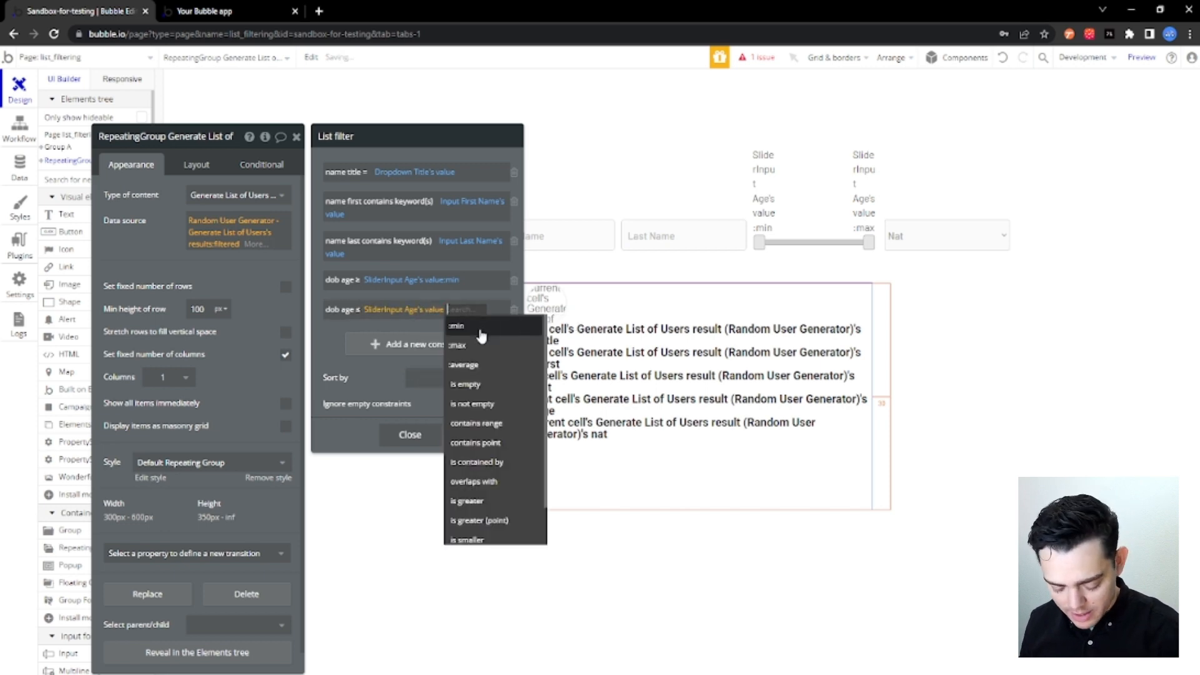
{"action": "left_click", "coordinate": [467, 343]}
Add a sixth list filter constraint requiring nat = Dropdown Nat's value.
{"action": "left_click", "coordinate": [450, 351]}
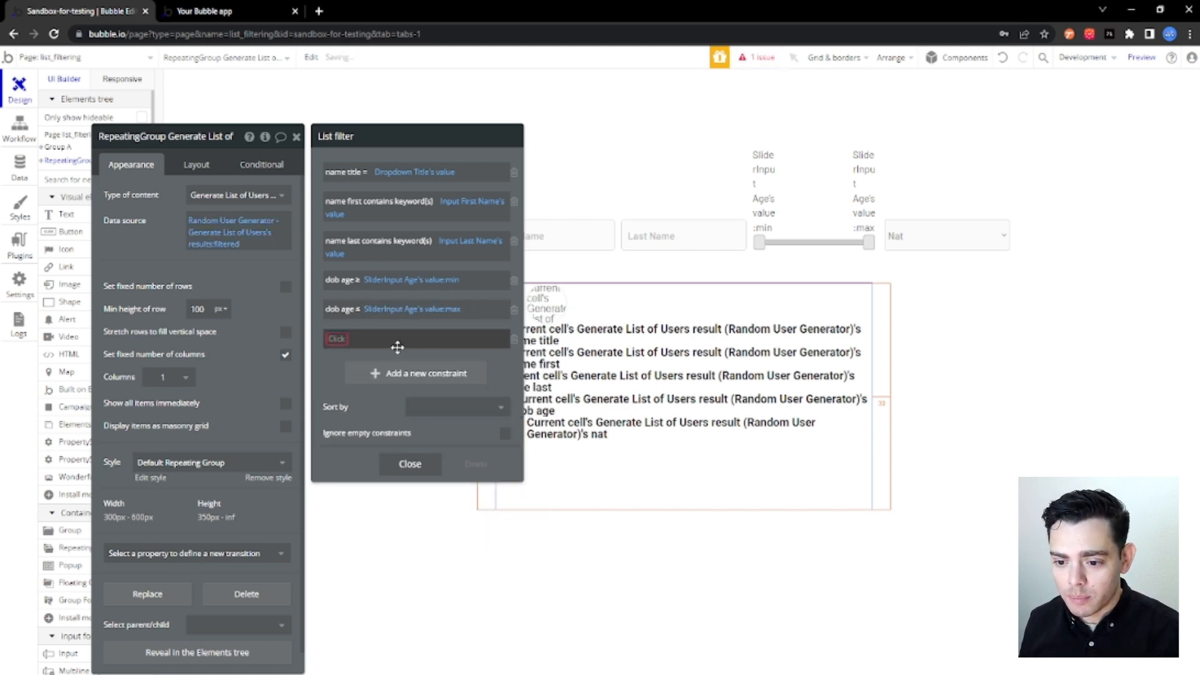
{"action": "left_click", "coordinate": [343, 345]}
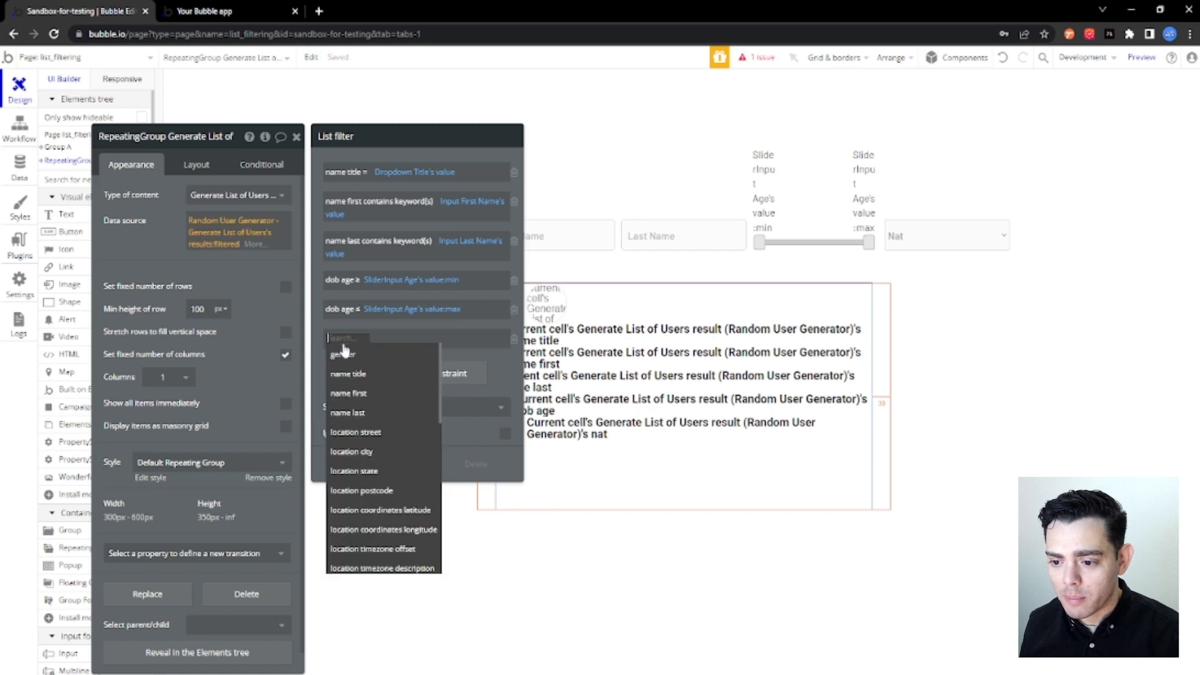
{"action": "scroll", "coordinate": [394, 394], "scroll_direction": "down", "scroll_amount": 5}
{"action": "scroll", "coordinate": [405, 407], "scroll_direction": "down", "scroll_amount": 5}
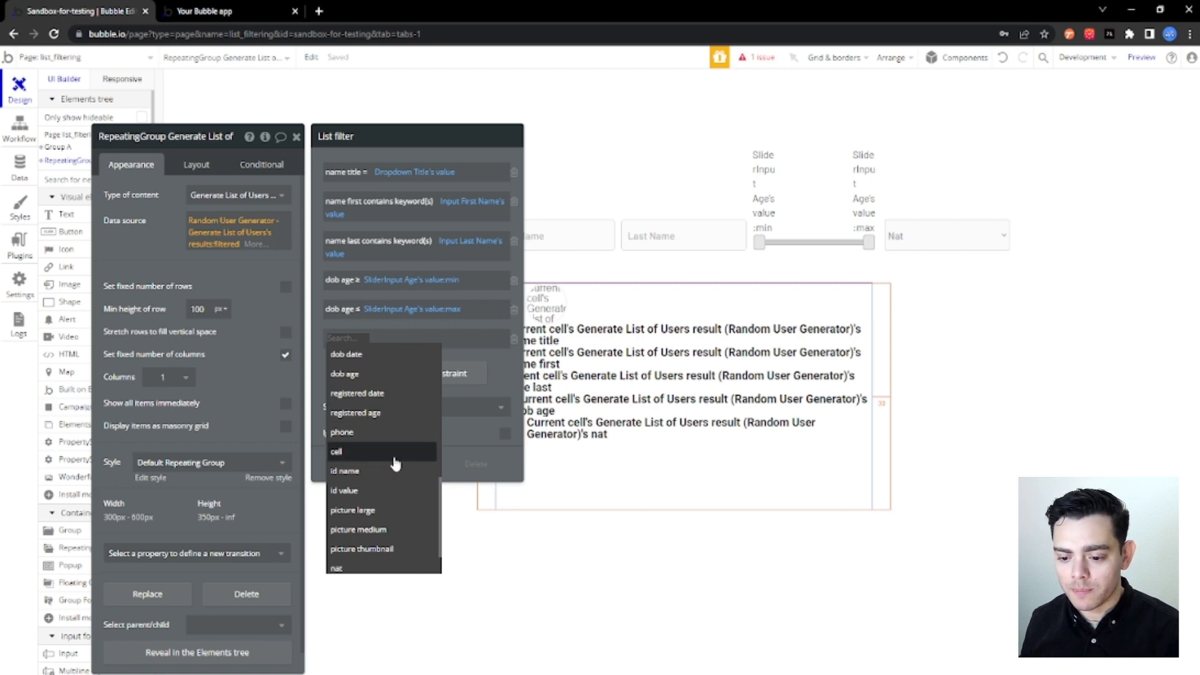
{"action": "left_click", "coordinate": [338, 568]}
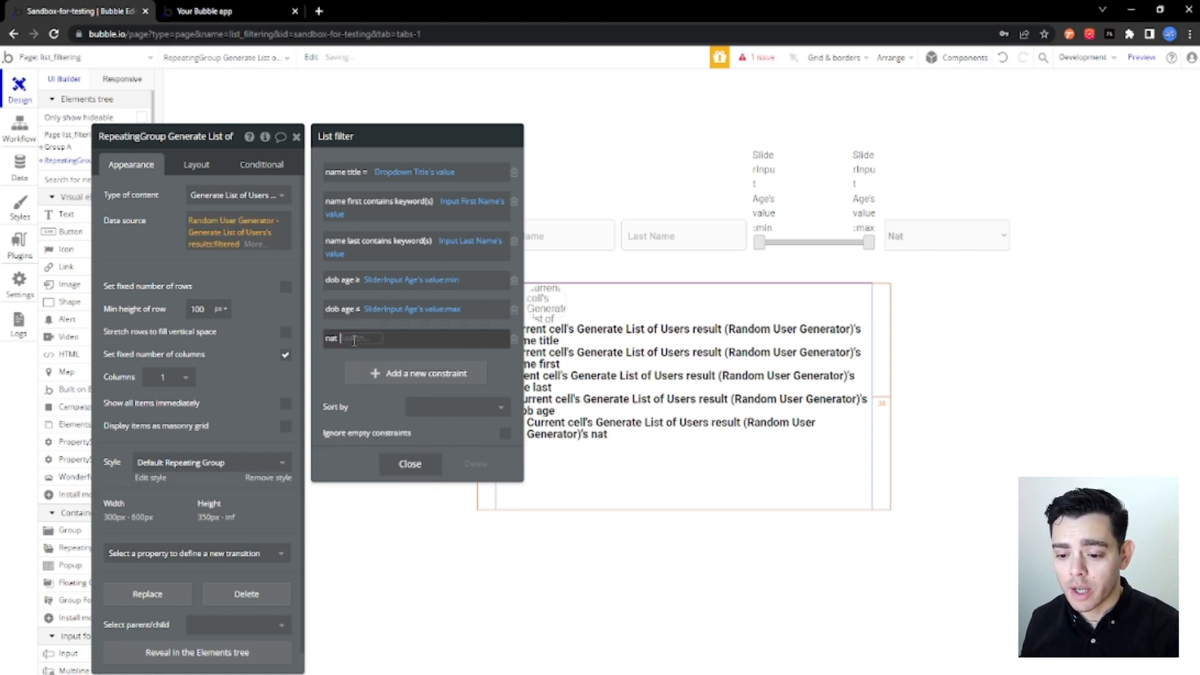
{"action": "left_click", "coordinate": [355, 357]}
{"action": "left_click", "coordinate": [360, 339]}
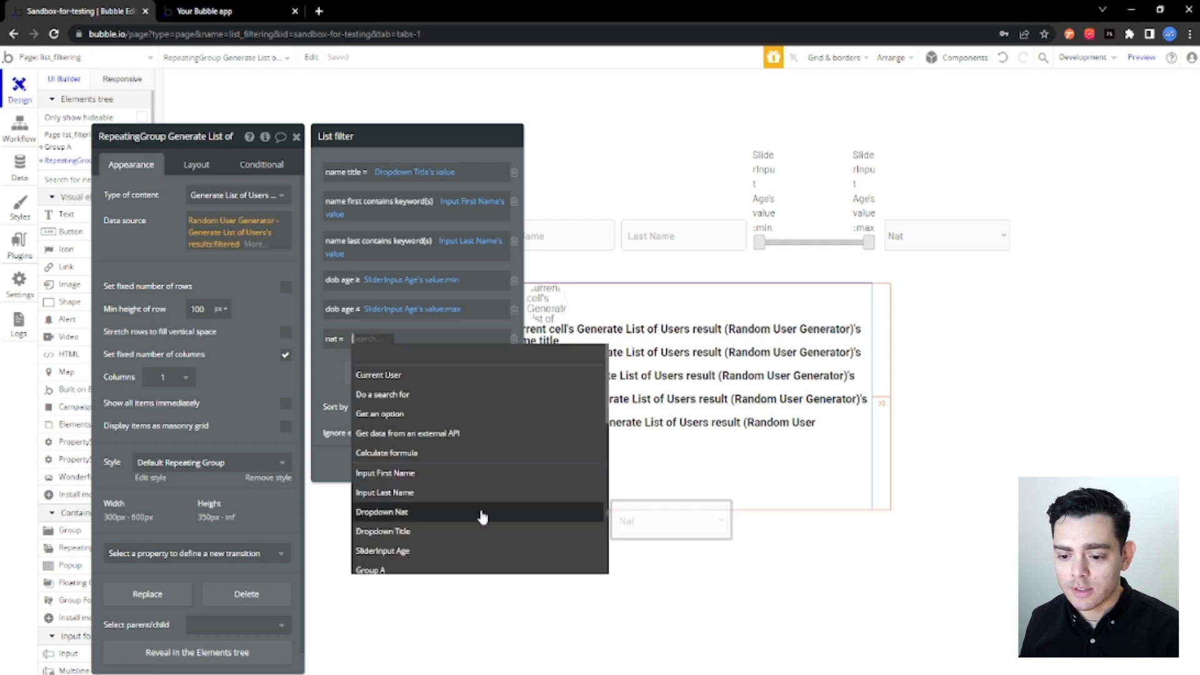
{"action": "left_click", "coordinate": [482, 514]}
{"action": "left_click", "coordinate": [443, 364]}
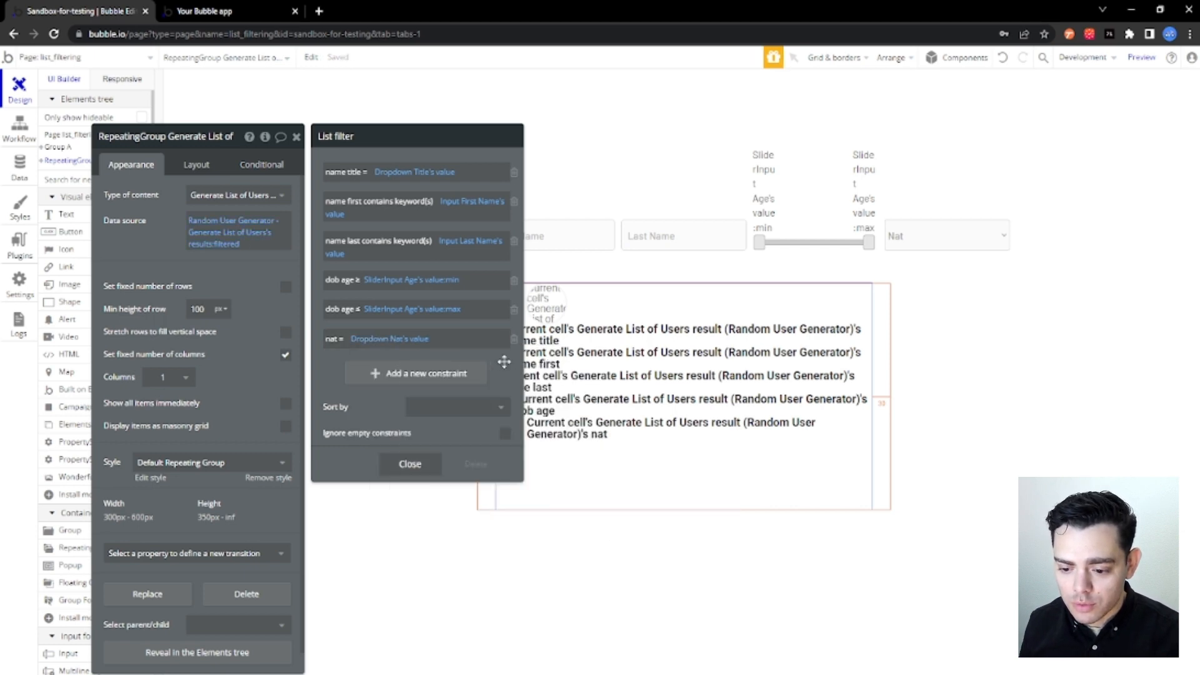
Close the filter and property editors, then reload the running list_filtering preview page to check the filtered list.
{"action": "left_click", "coordinate": [980, 276]}
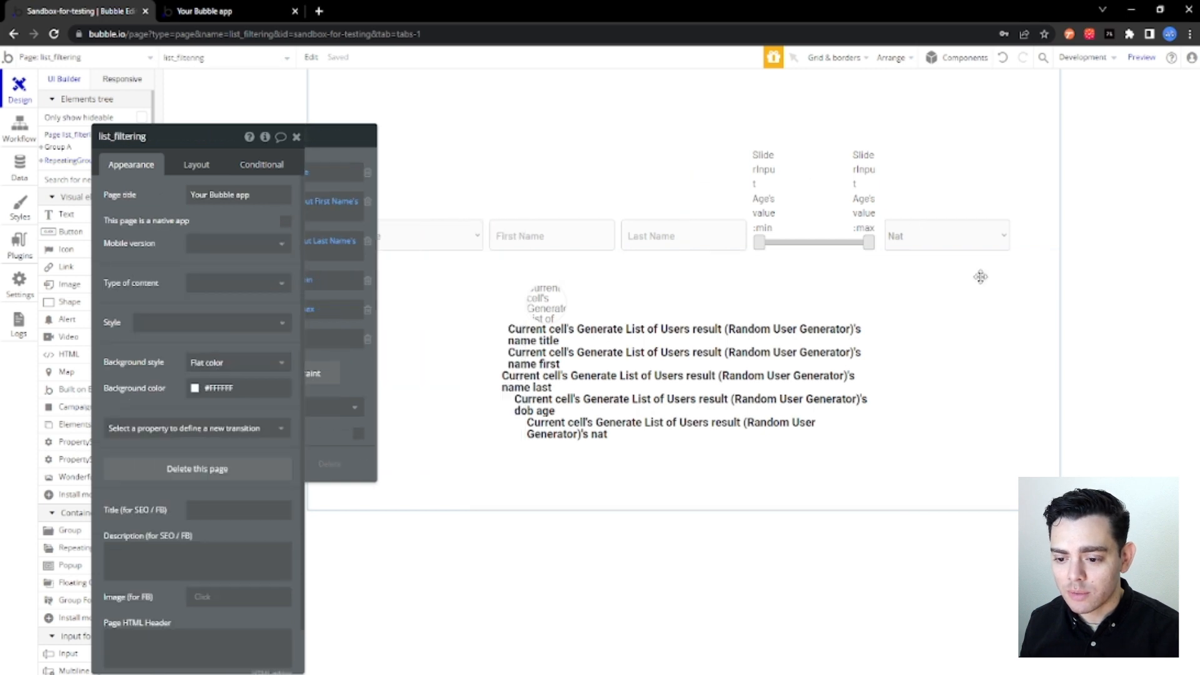
{"action": "left_click", "coordinate": [297, 138]}
{"action": "left_click", "coordinate": [213, 9]}
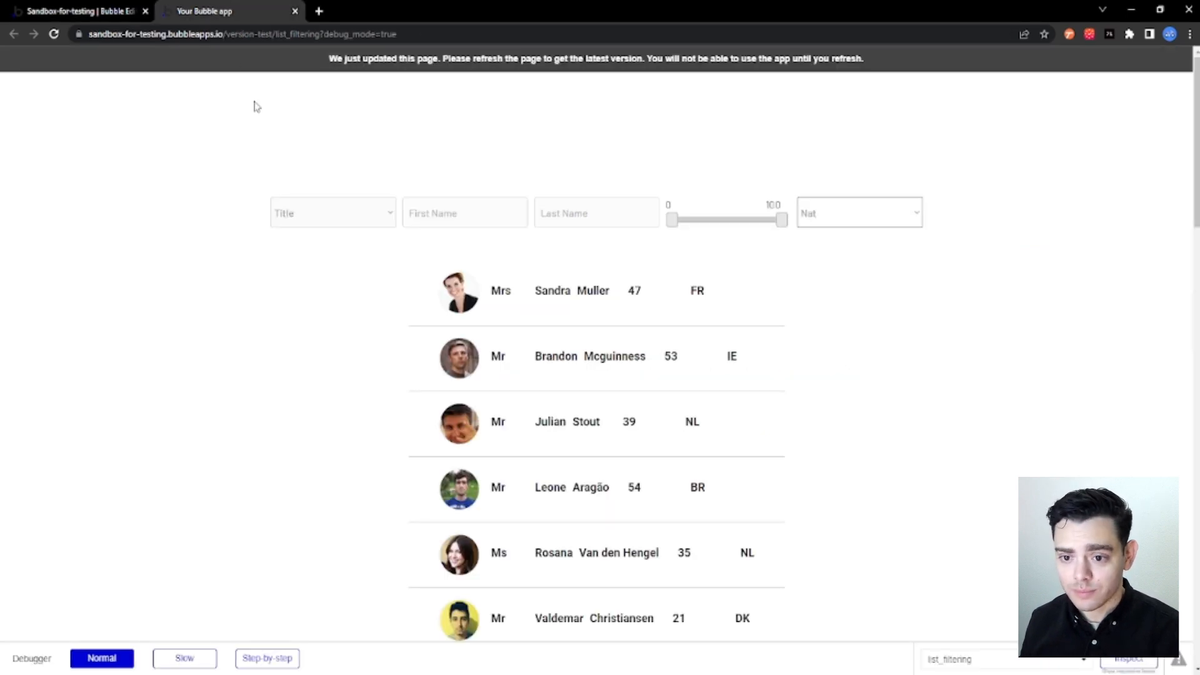
{"action": "left_click", "coordinate": [55, 33]}
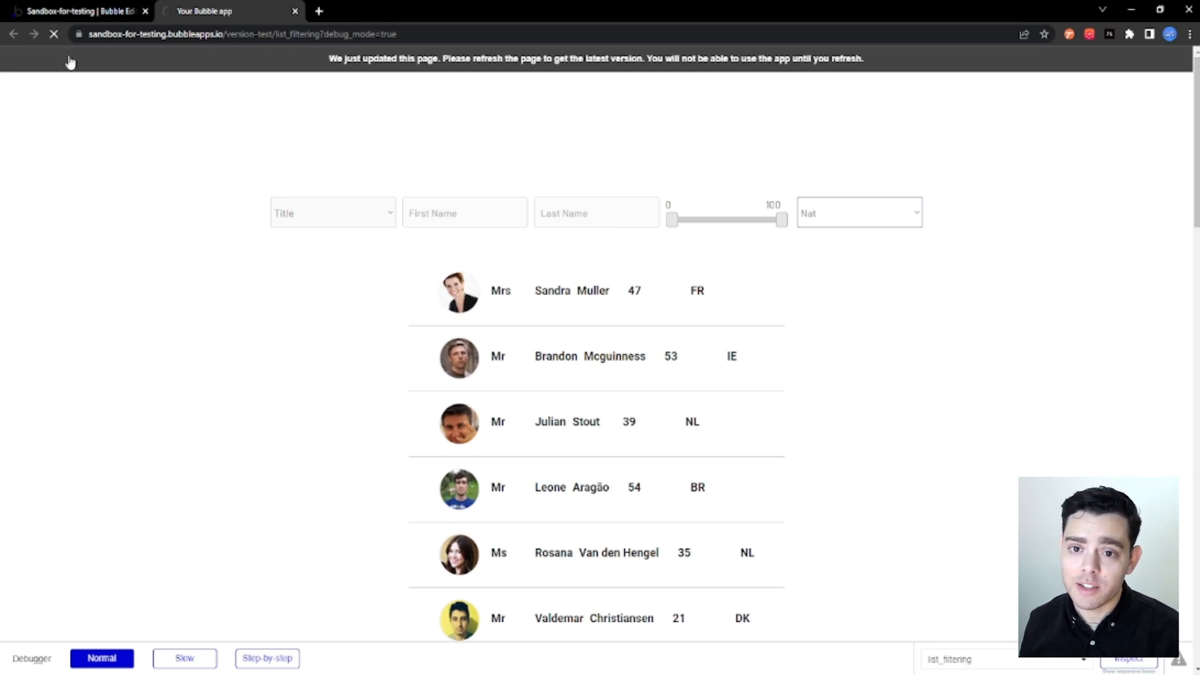
Return to the Bubble editor and enable Ignore empty constraints in the repeating group's list filter.
{"action": "left_click", "coordinate": [107, 13]}
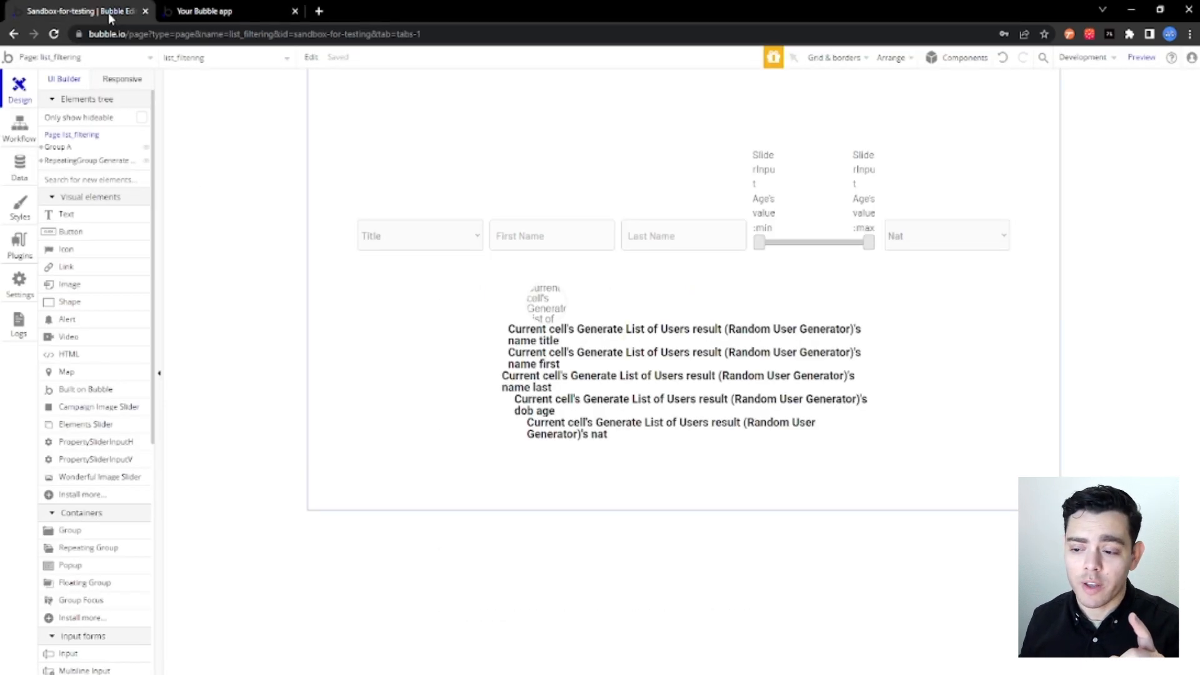
{"action": "double_click", "coordinate": [571, 463]}
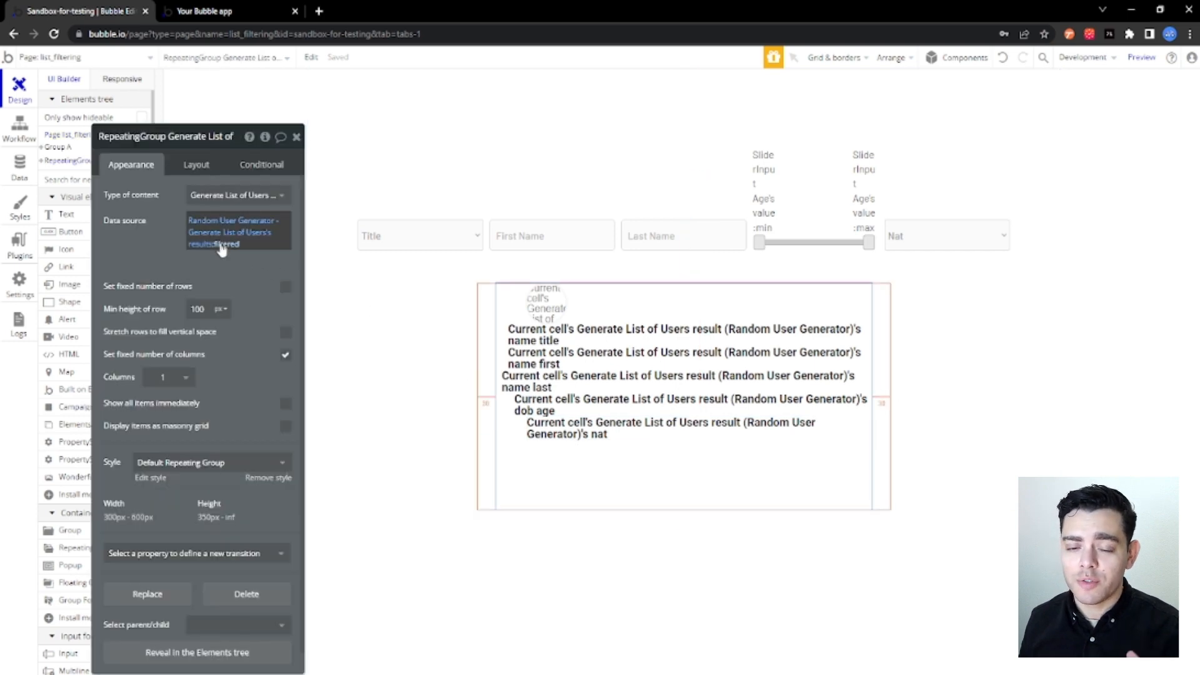
{"action": "left_click", "coordinate": [219, 244]}
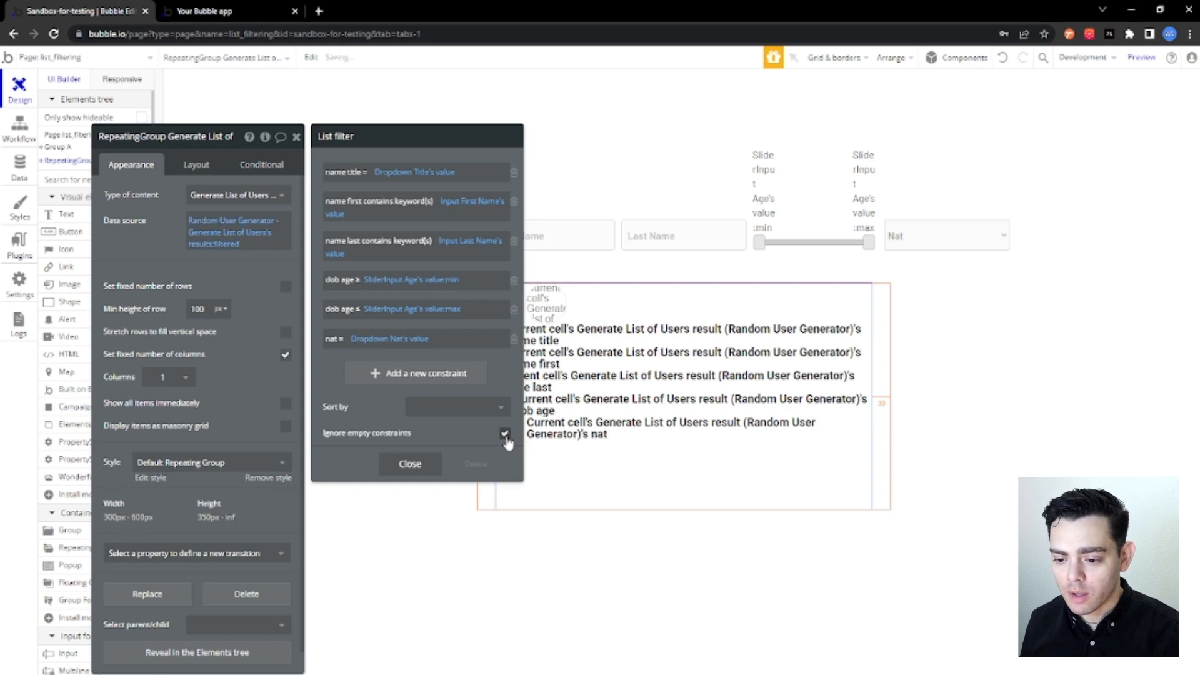
Reload the list_filtering preview page and filter the users by the title Madame.
{"action": "left_click", "coordinate": [251, 11]}
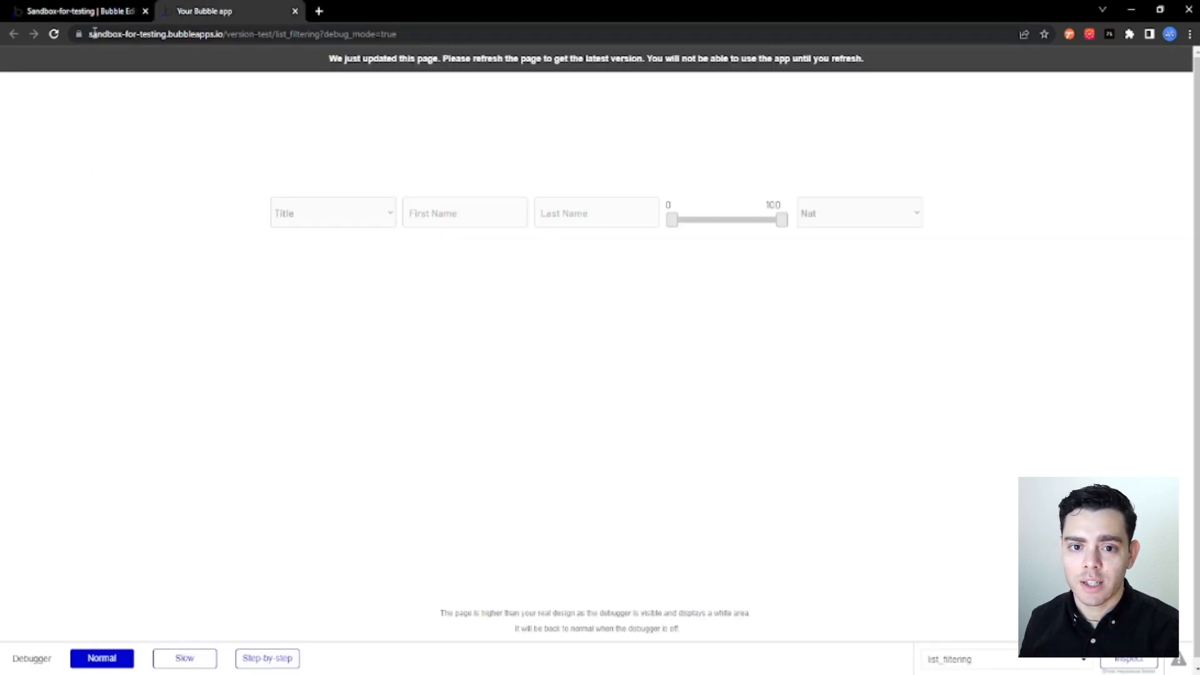
{"action": "left_click", "coordinate": [53, 34]}
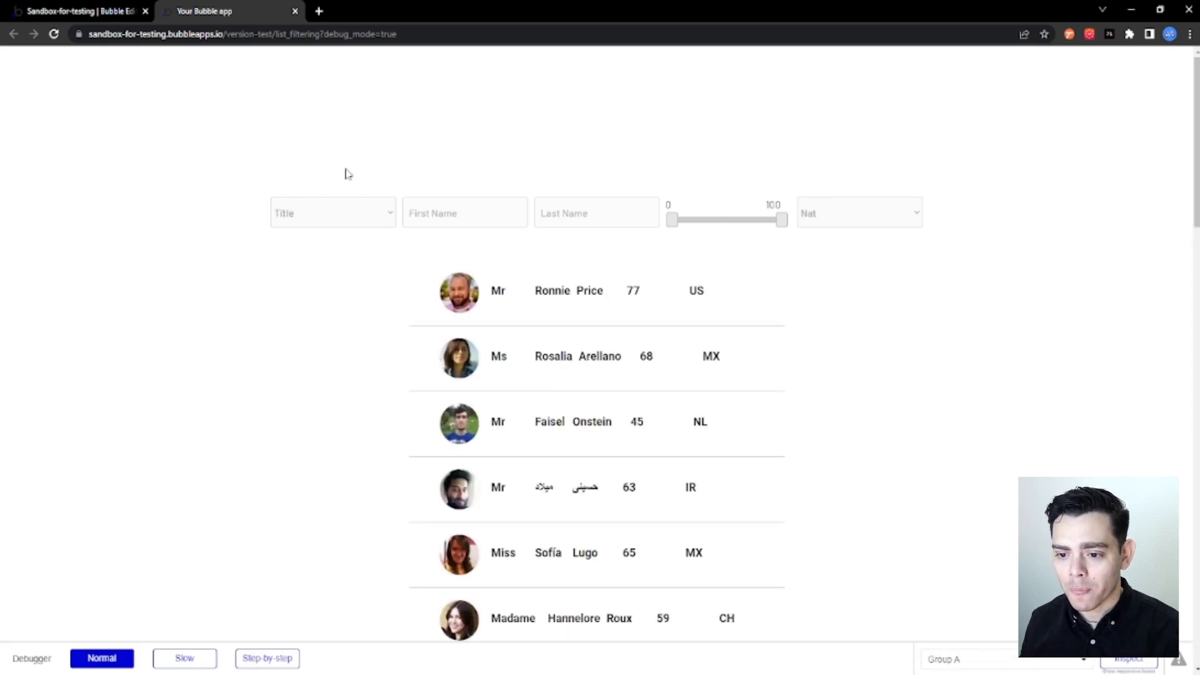
{"action": "left_click", "coordinate": [355, 213]}
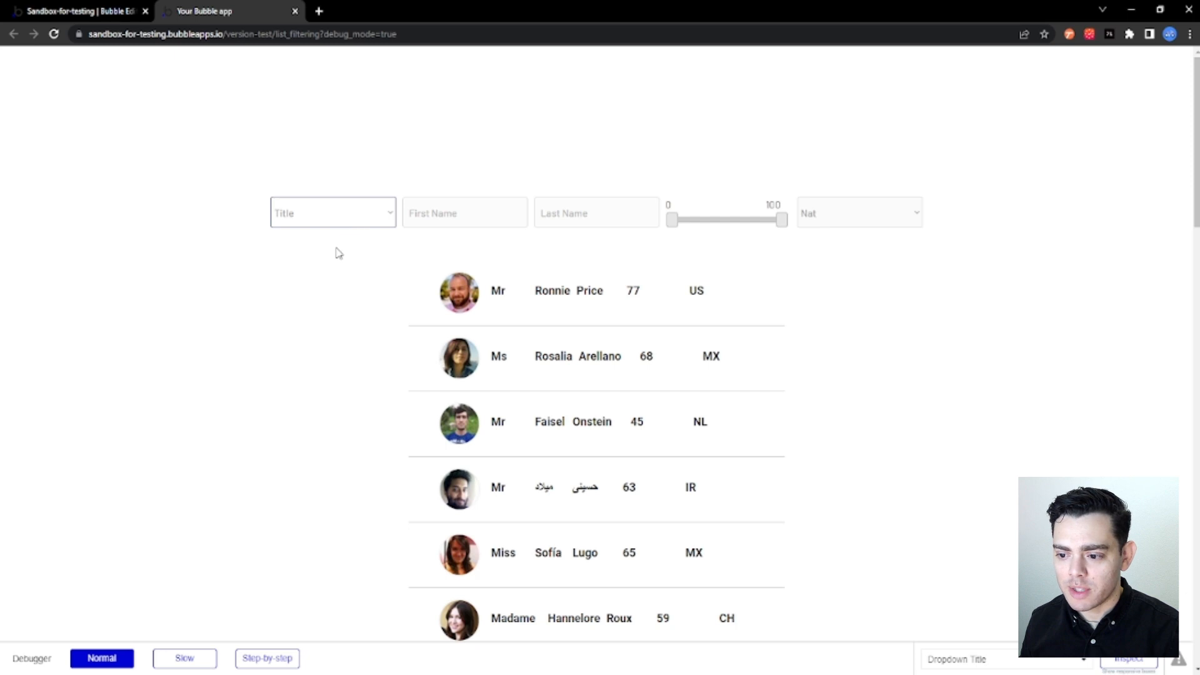
{"action": "left_click", "coordinate": [332, 319]}
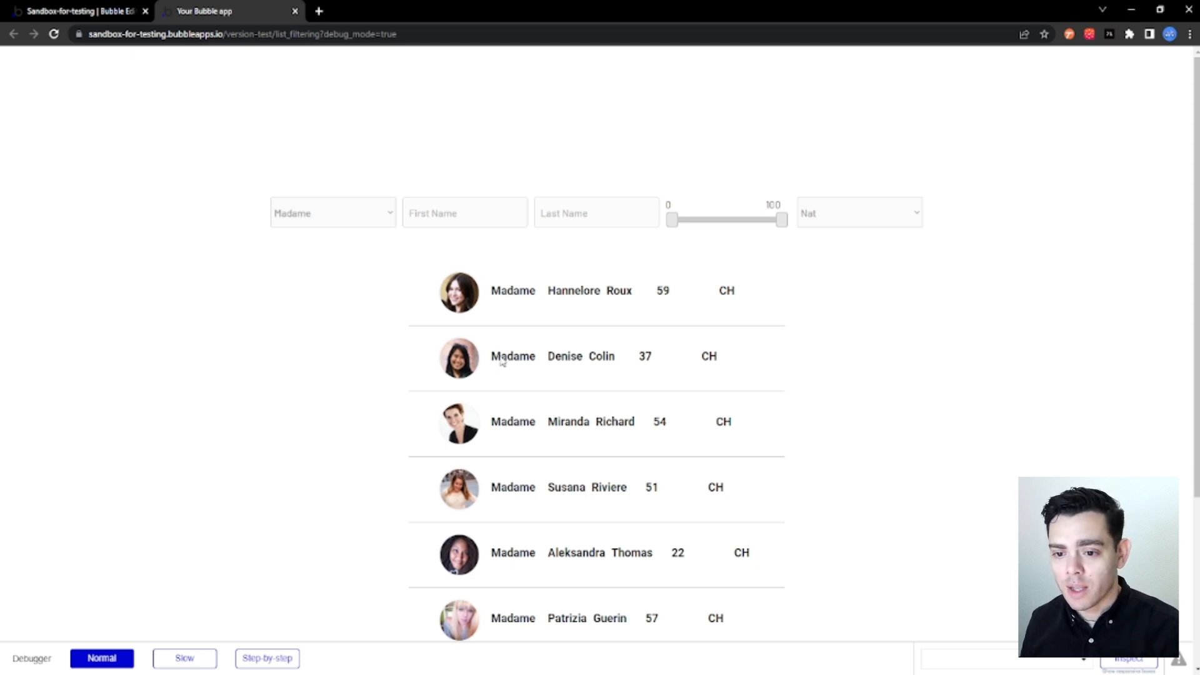
Test the First Name filter by entering the first name of one of the listed Madame users.
{"action": "left_click", "coordinate": [436, 212]}
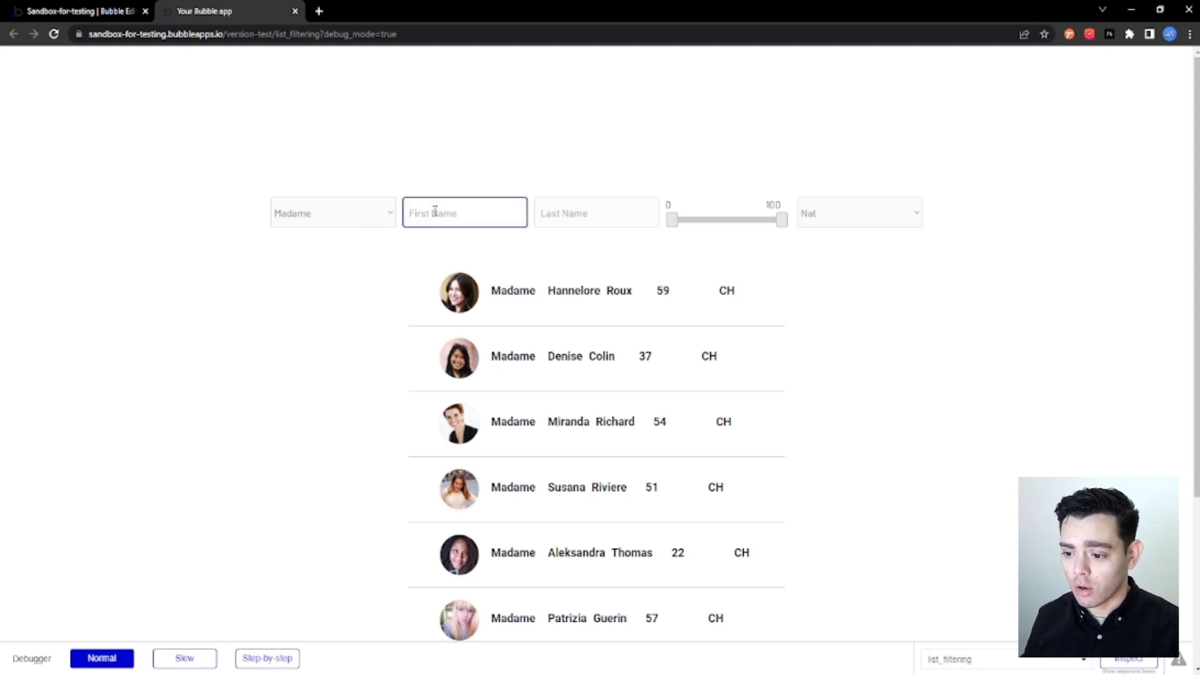
{"action": "type", "text": "Denise"}
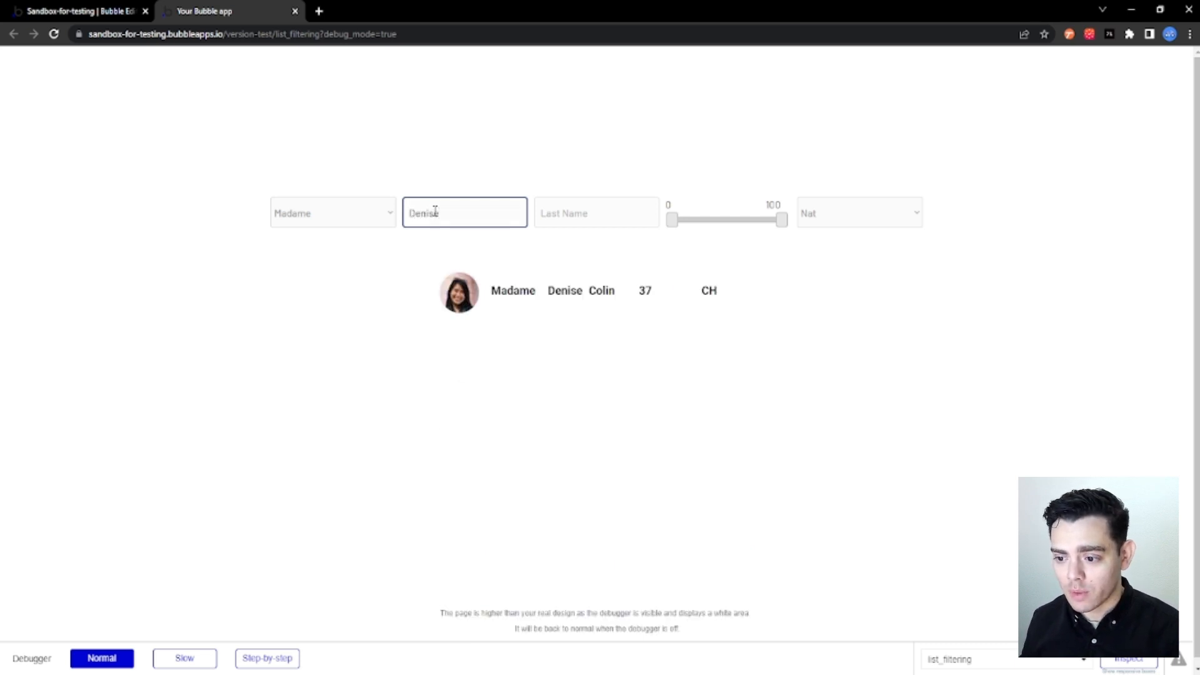
{"action": "left_click", "coordinate": [529, 288]}
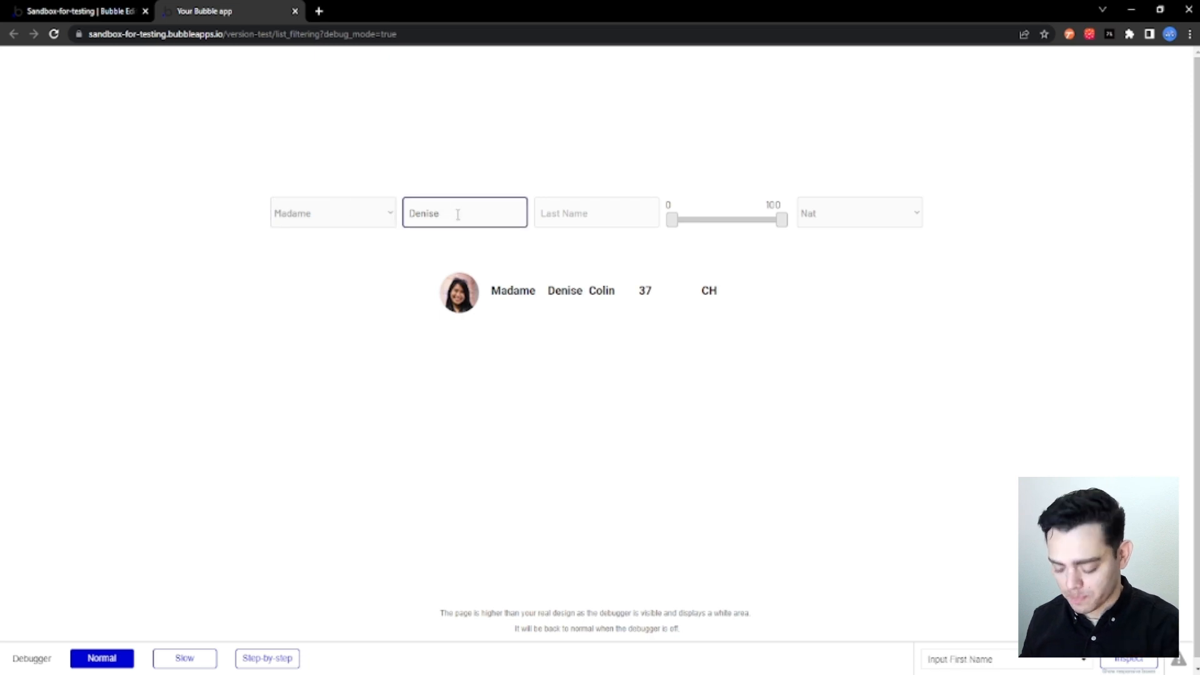
Clear the First Name filter and test the Last Name filter with the last name of one of the listed Madame users.
{"action": "key", "text": "ctrl+a"}
{"action": "key", "text": "BackSpace"}
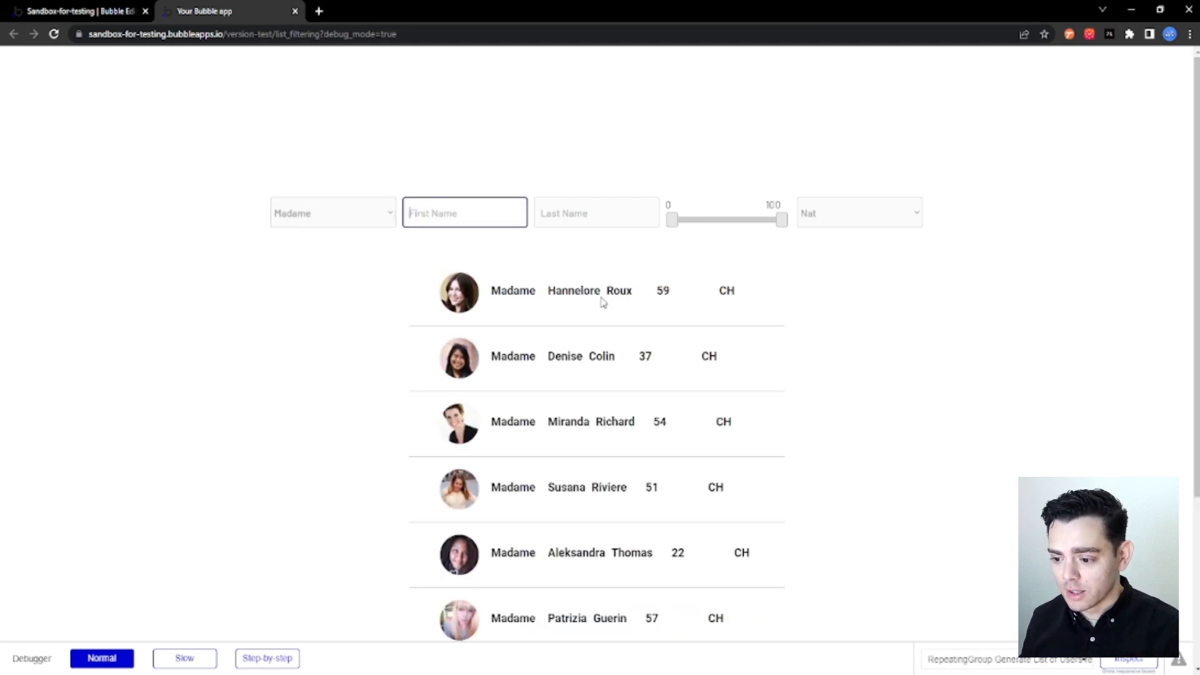
{"action": "left_click", "coordinate": [563, 207]}
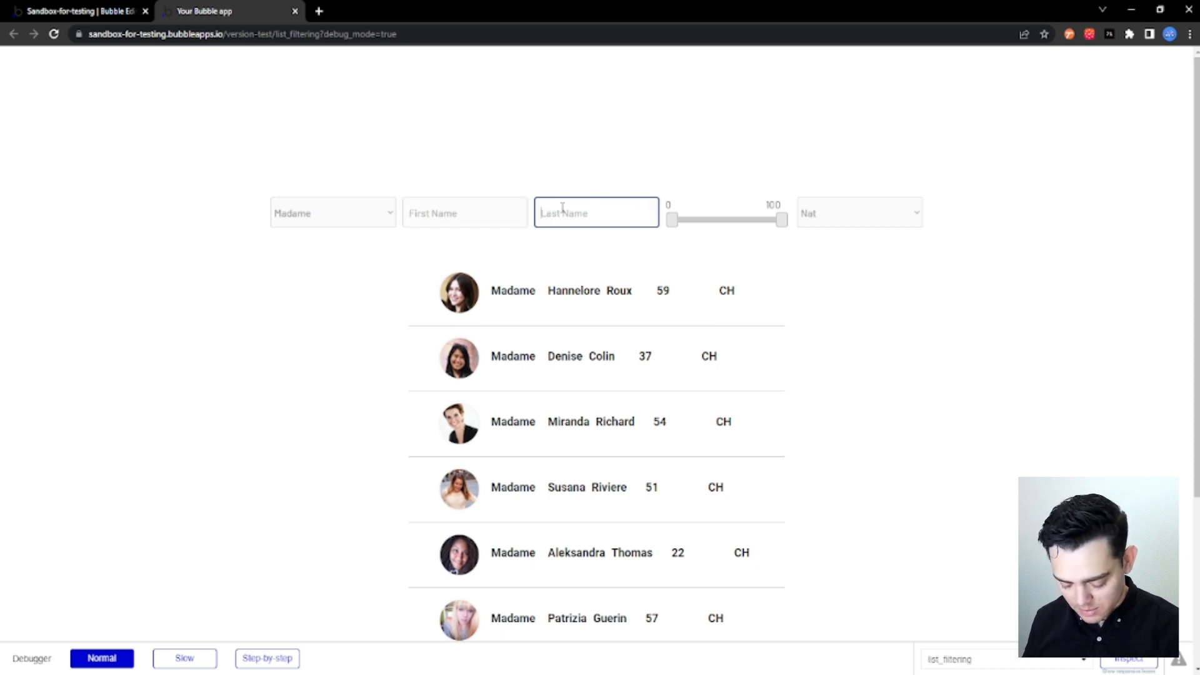
{"action": "type", "text": "Thomas"}
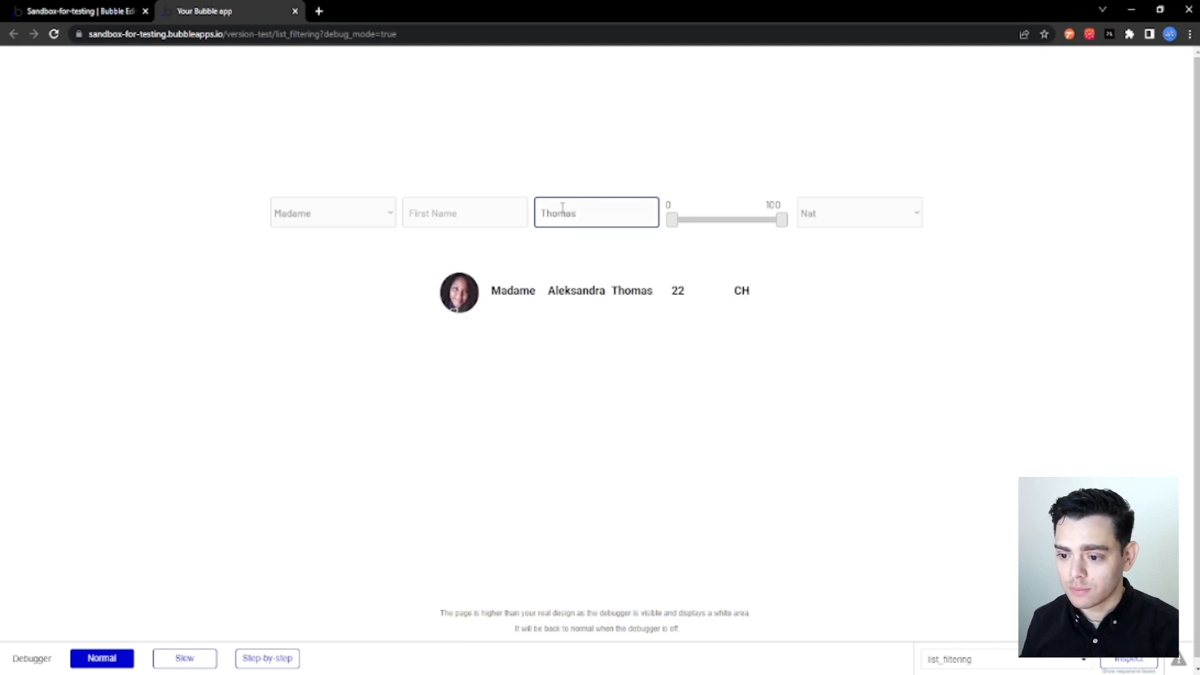
Clear the Last Name filter and reset the title filter to blank.
{"action": "left_click", "coordinate": [552, 233]}
{"action": "left_click_drag", "start_coordinate": [584, 213], "coordinate": [536, 216]}
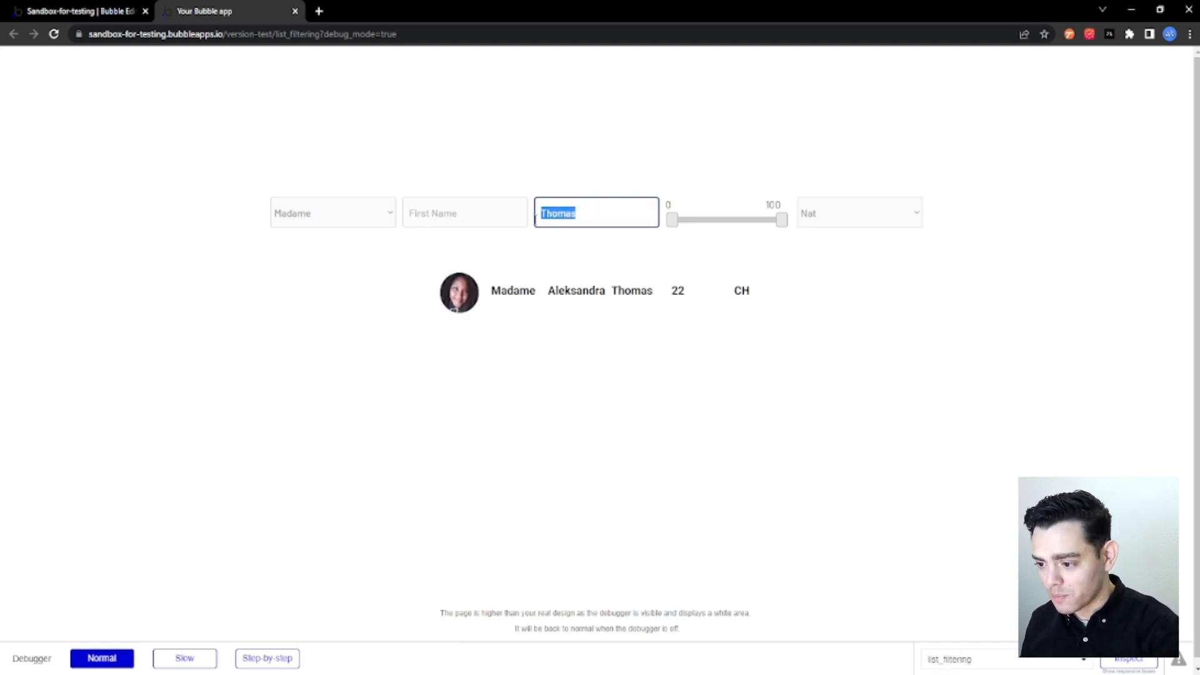
{"action": "key", "text": "BackSpace"}
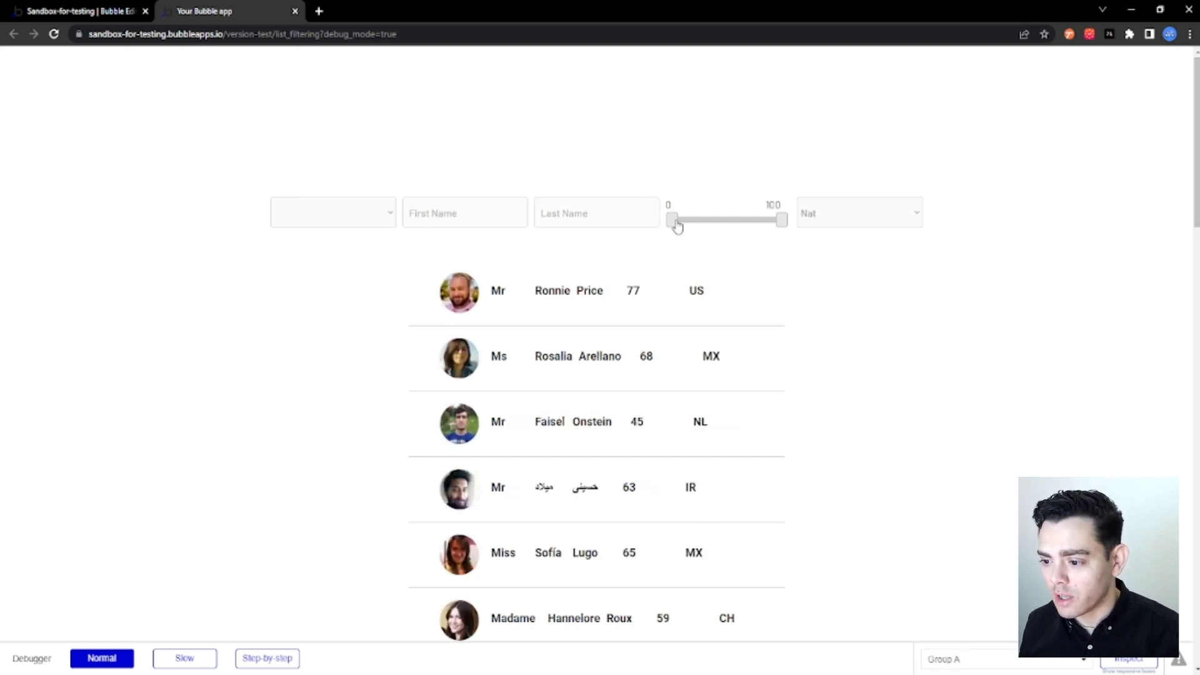
Test the age range slider with a minimum of 69, return the minimum to 0 and set the maximum to 29.
{"action": "left_click_drag", "start_coordinate": [678, 226], "coordinate": [755, 226]}
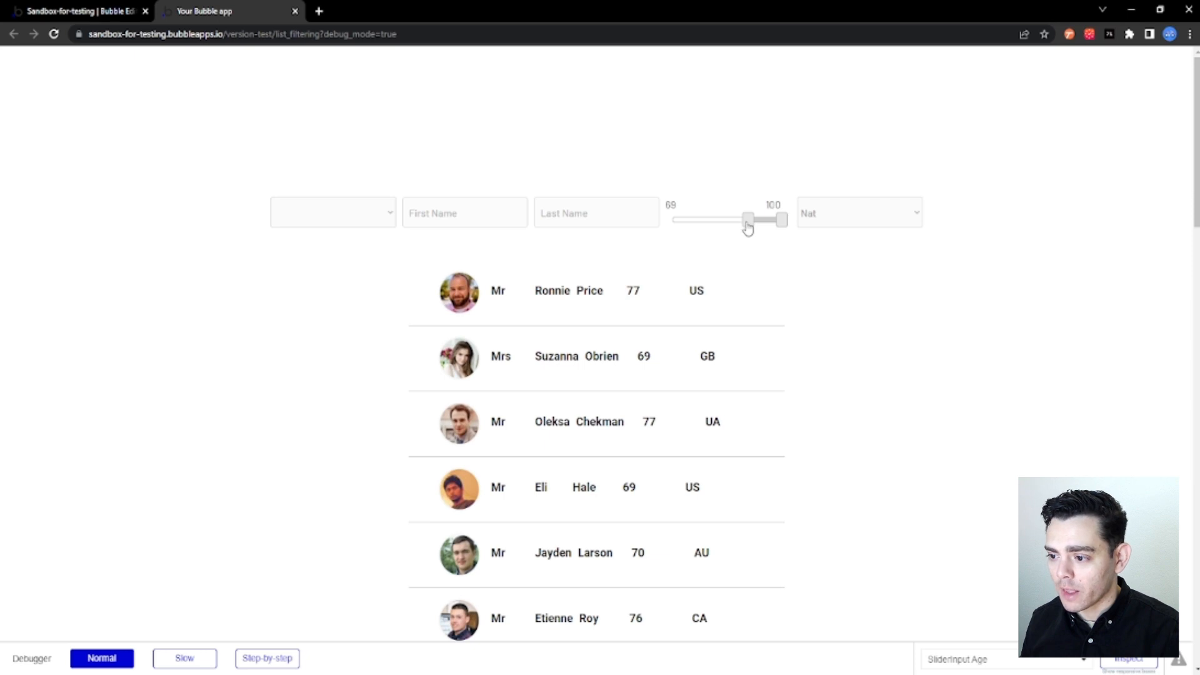
{"action": "left_click_drag", "start_coordinate": [747, 227], "coordinate": [673, 229]}
{"action": "left_click_drag", "start_coordinate": [780, 222], "coordinate": [704, 231]}
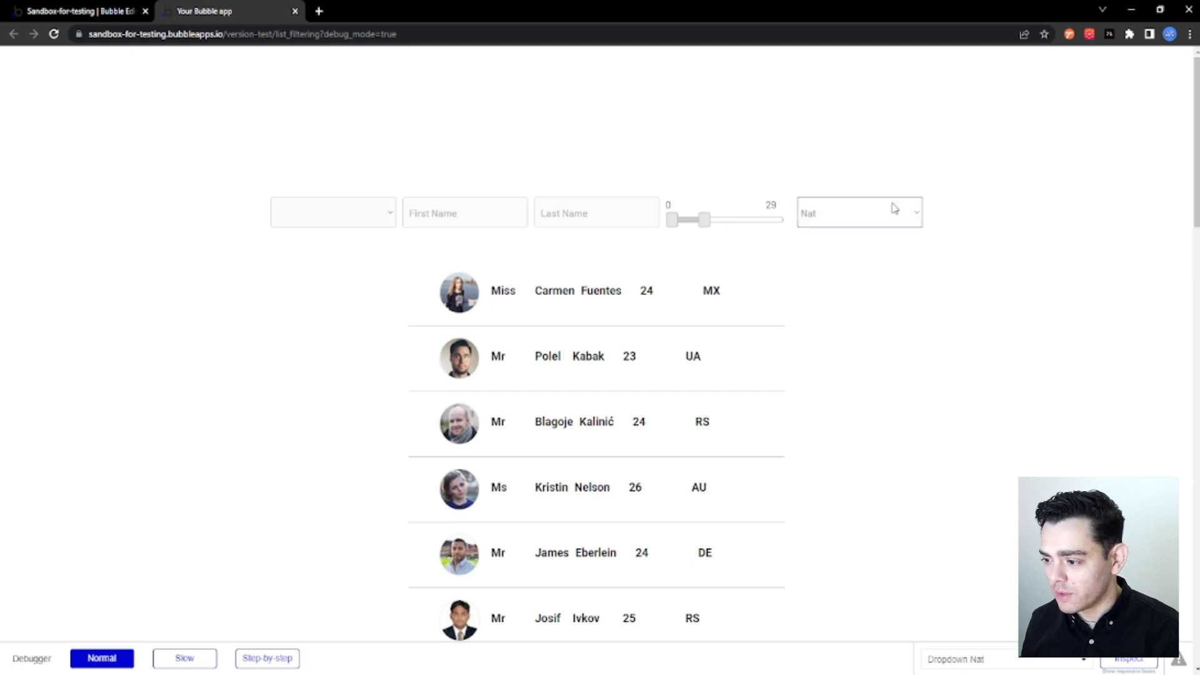
Test the nationality filter with GB and switch it to CA.
{"action": "left_click", "coordinate": [824, 374]}
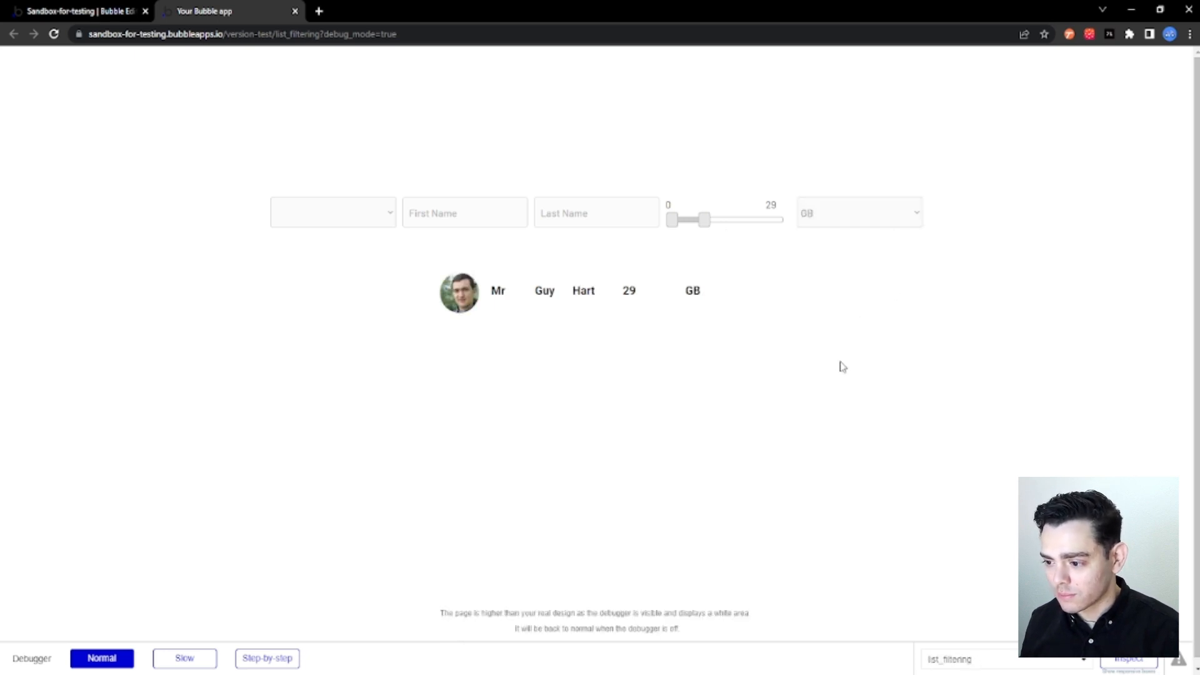
{"action": "left_click", "coordinate": [868, 229]}
{"action": "left_click", "coordinate": [837, 283]}
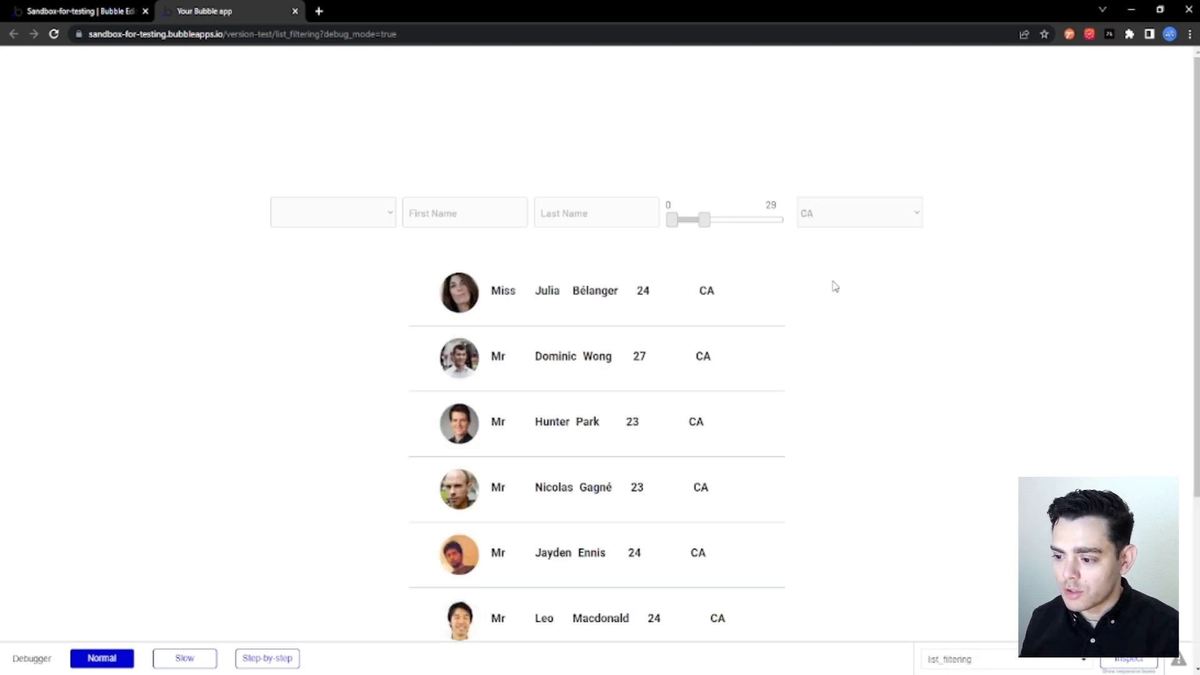